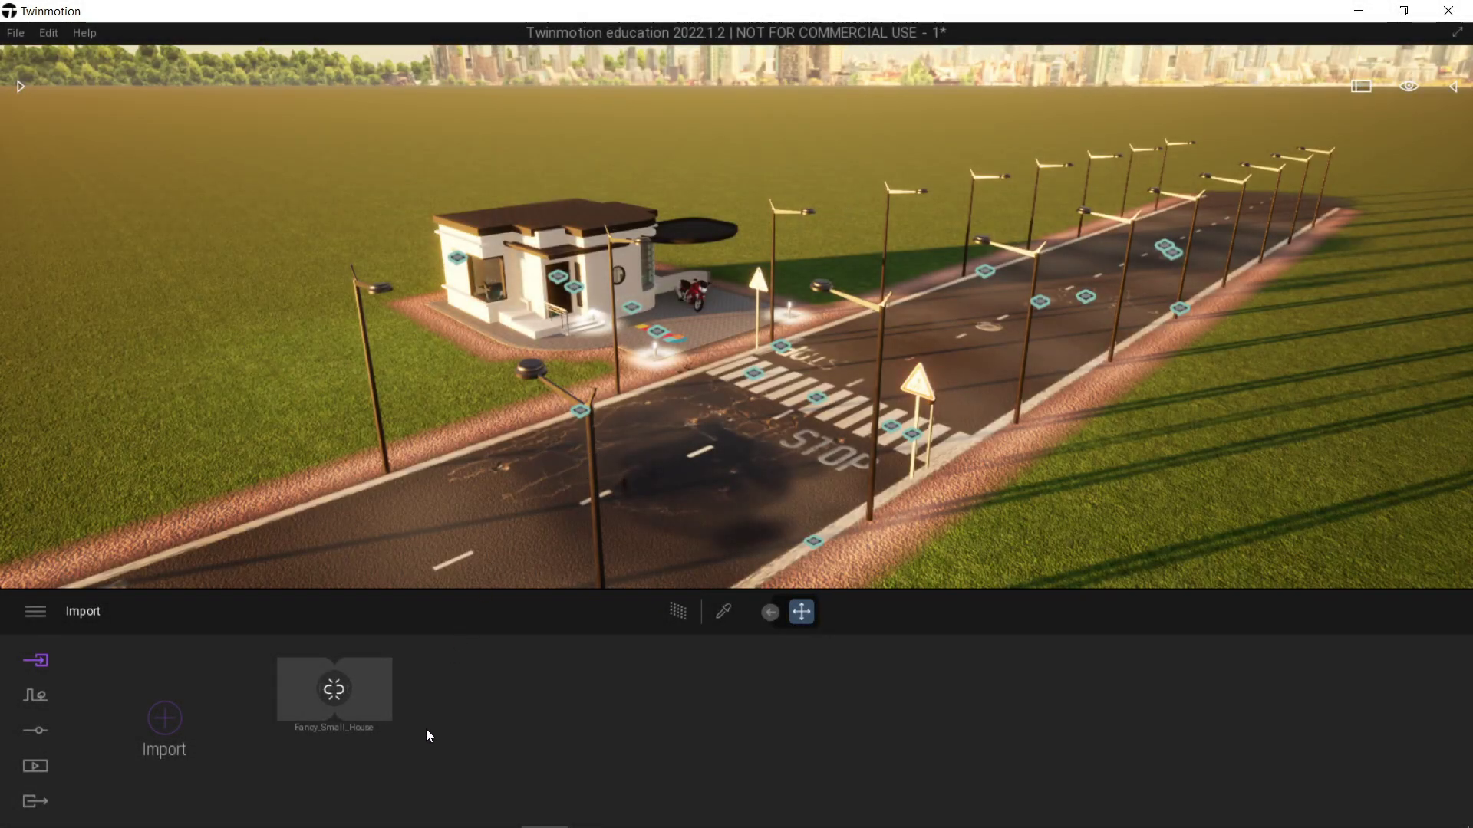
Start a vehicle path with its first point on the road's centre line at the far end.
click(39, 694)
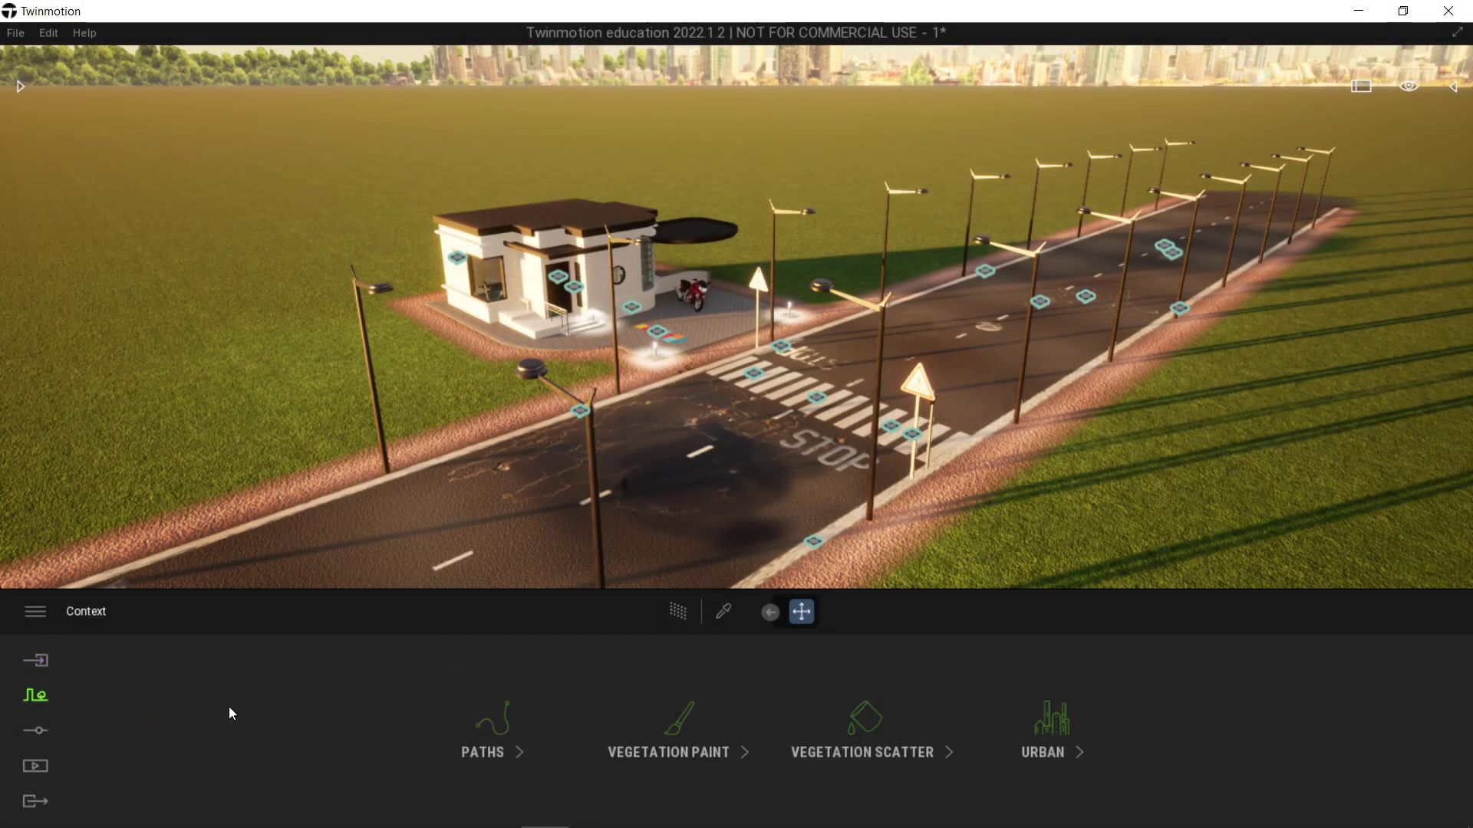
click(483, 727)
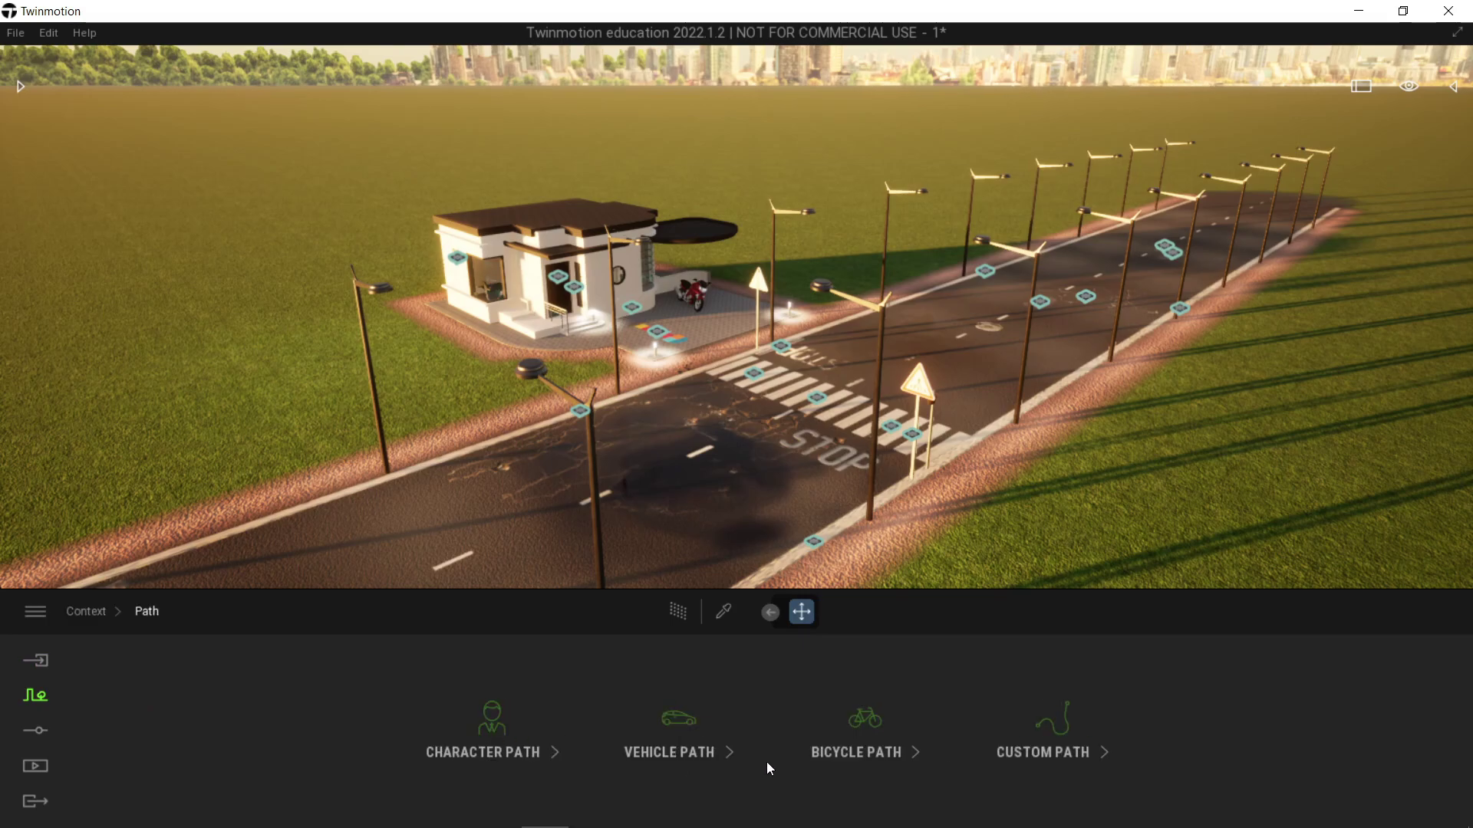
click(699, 742)
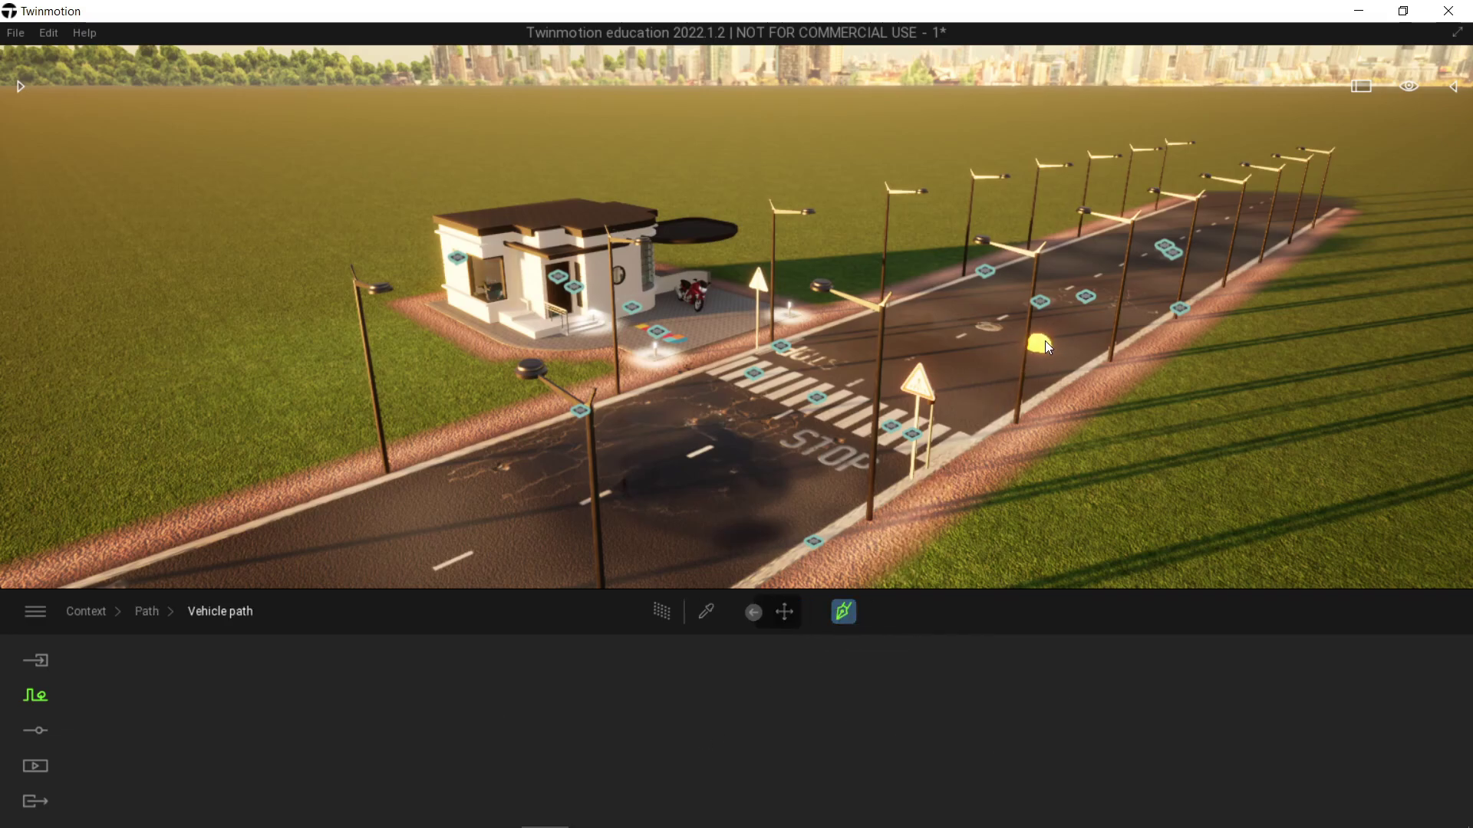
right_drag(1045, 340, 1061, 325)
key(w)
key(a)
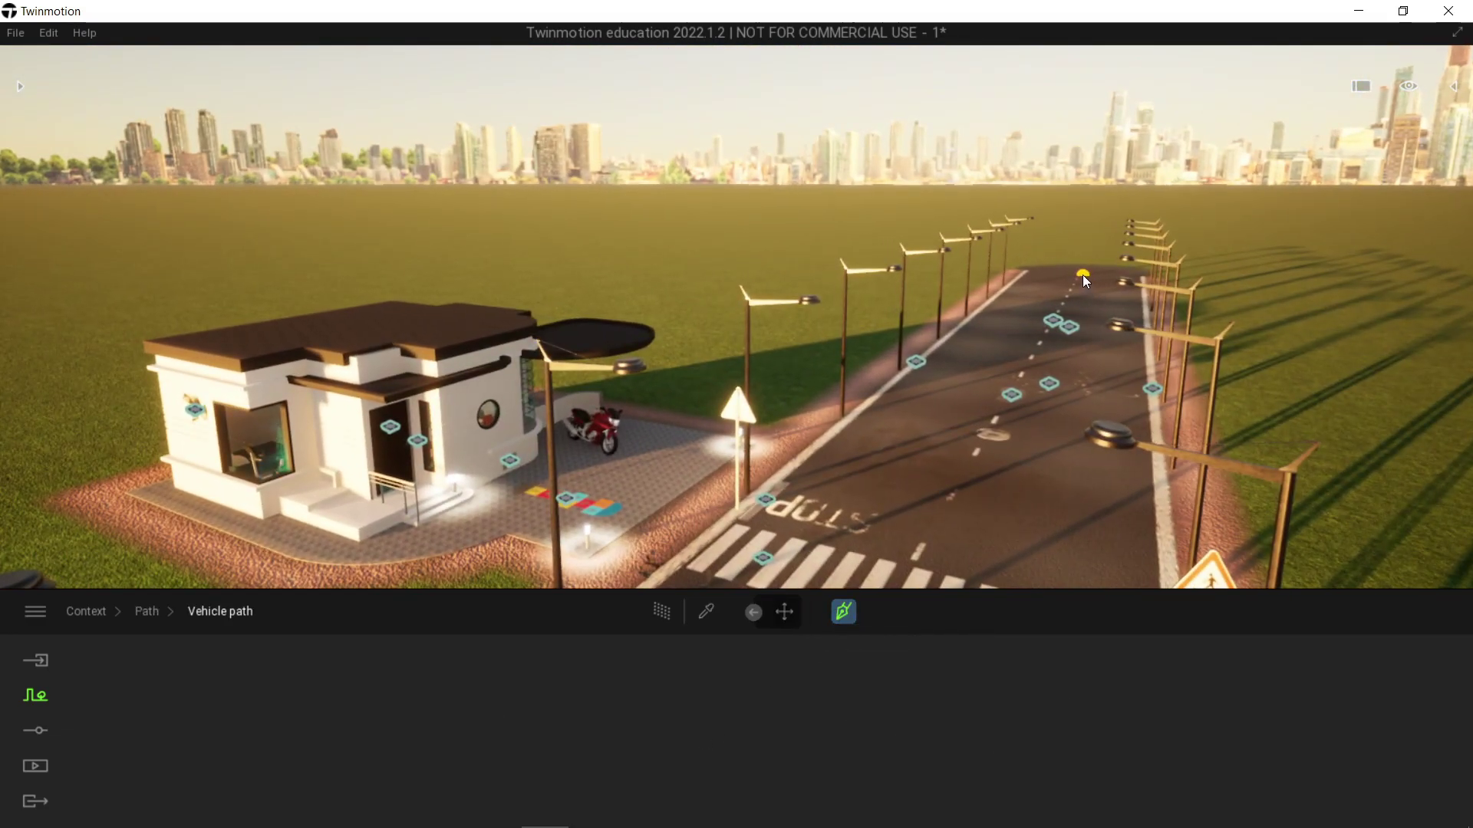
click(1082, 274)
Extend the vehicle path along the road's centre line, past the crosswalk to the near end, and finish it.
key(s)
key(a)
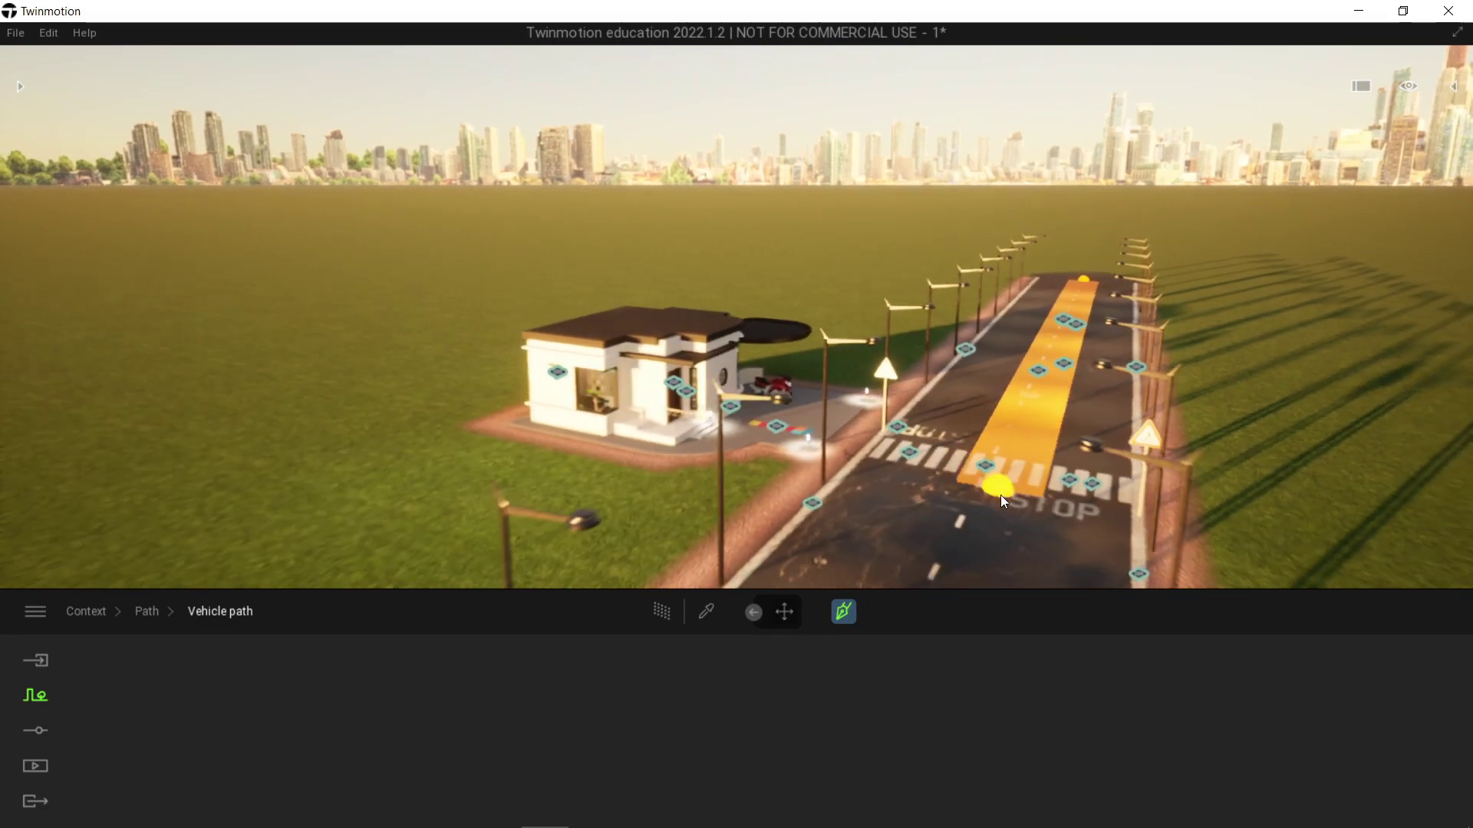
click(987, 508)
key(s)
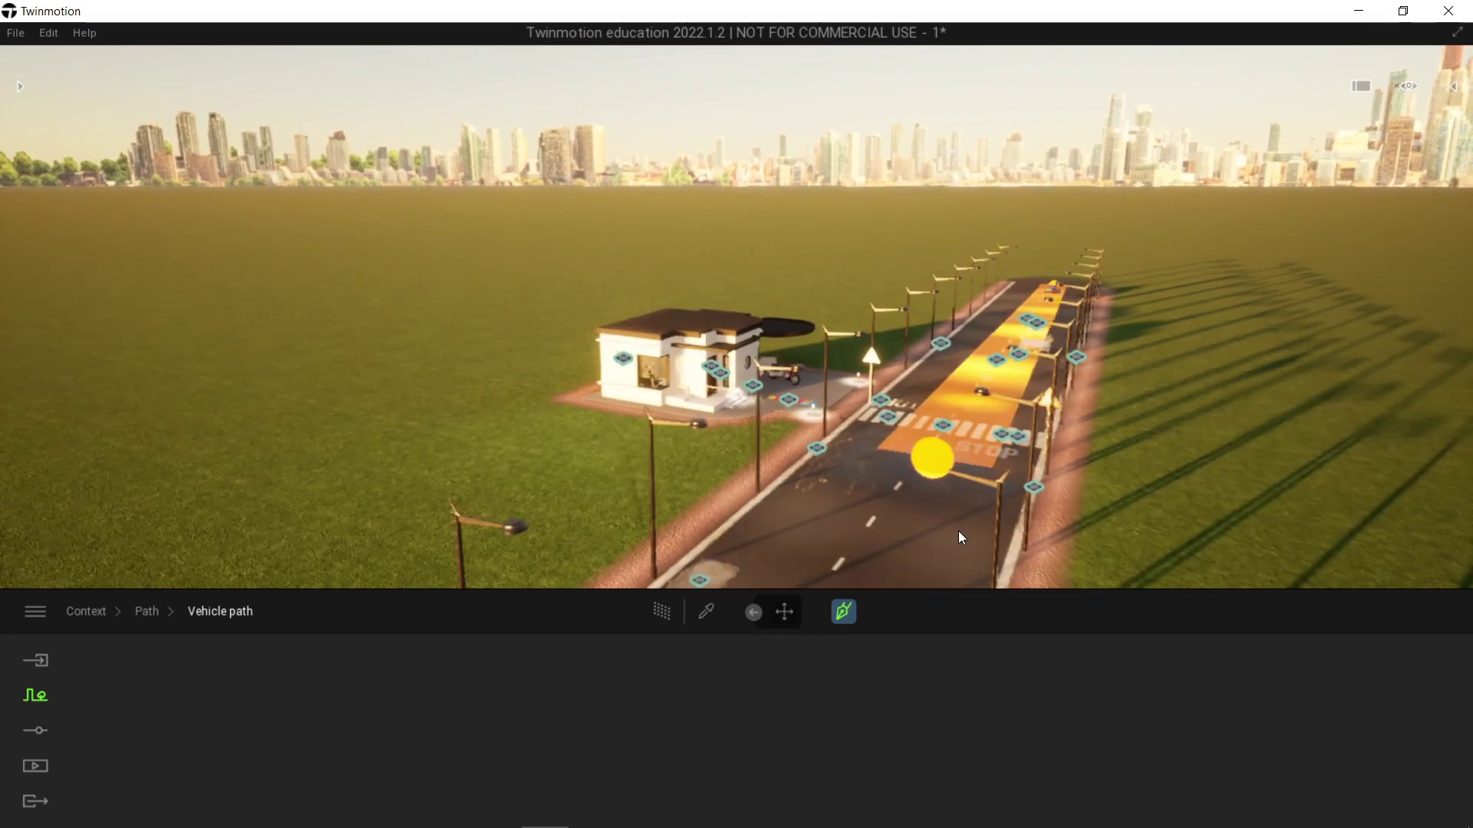
key(a)
key(s)
click(921, 537)
right_drag(919, 537, 899, 535)
click(900, 532)
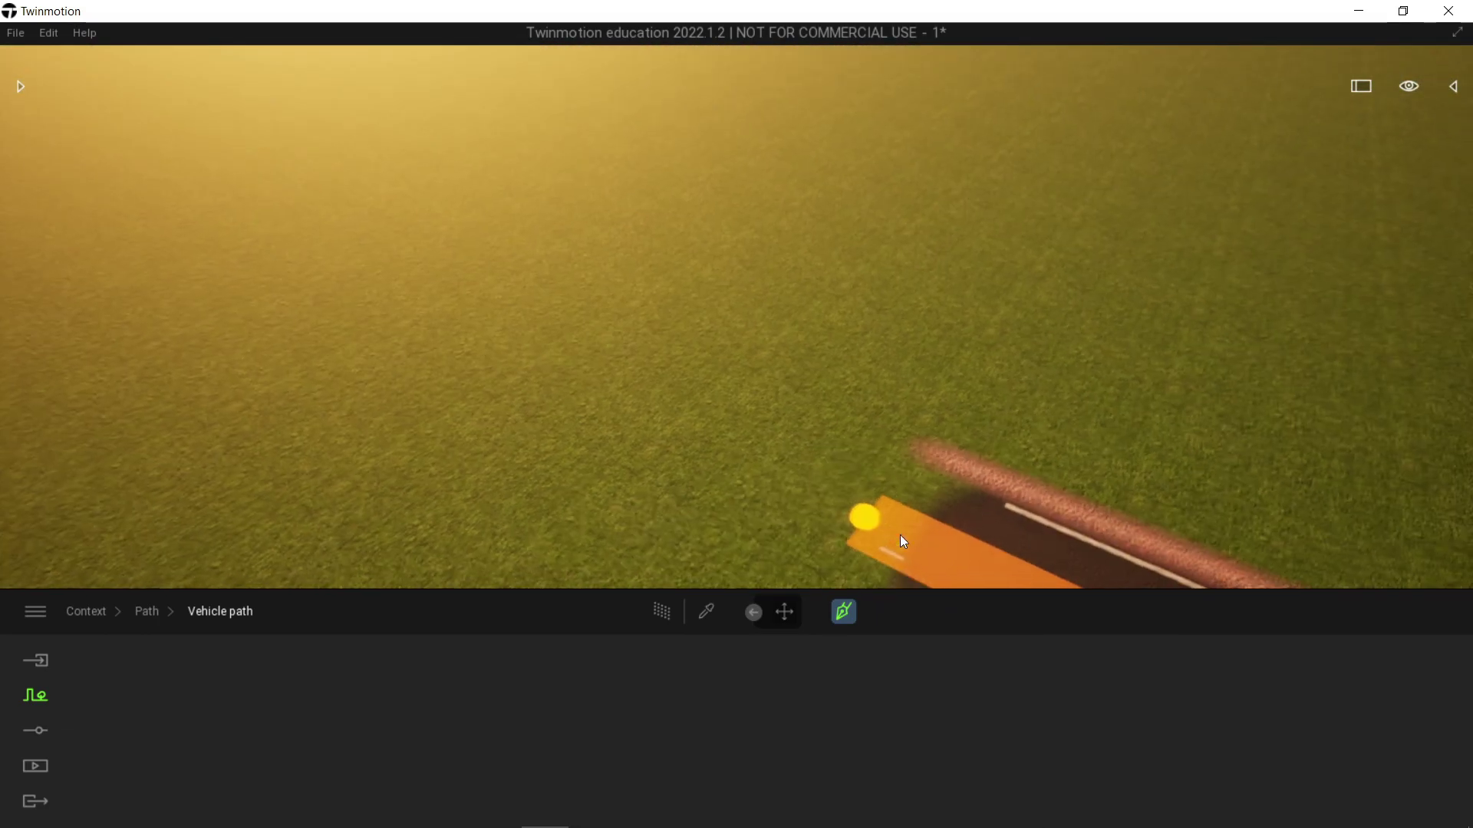
double_click(900, 535)
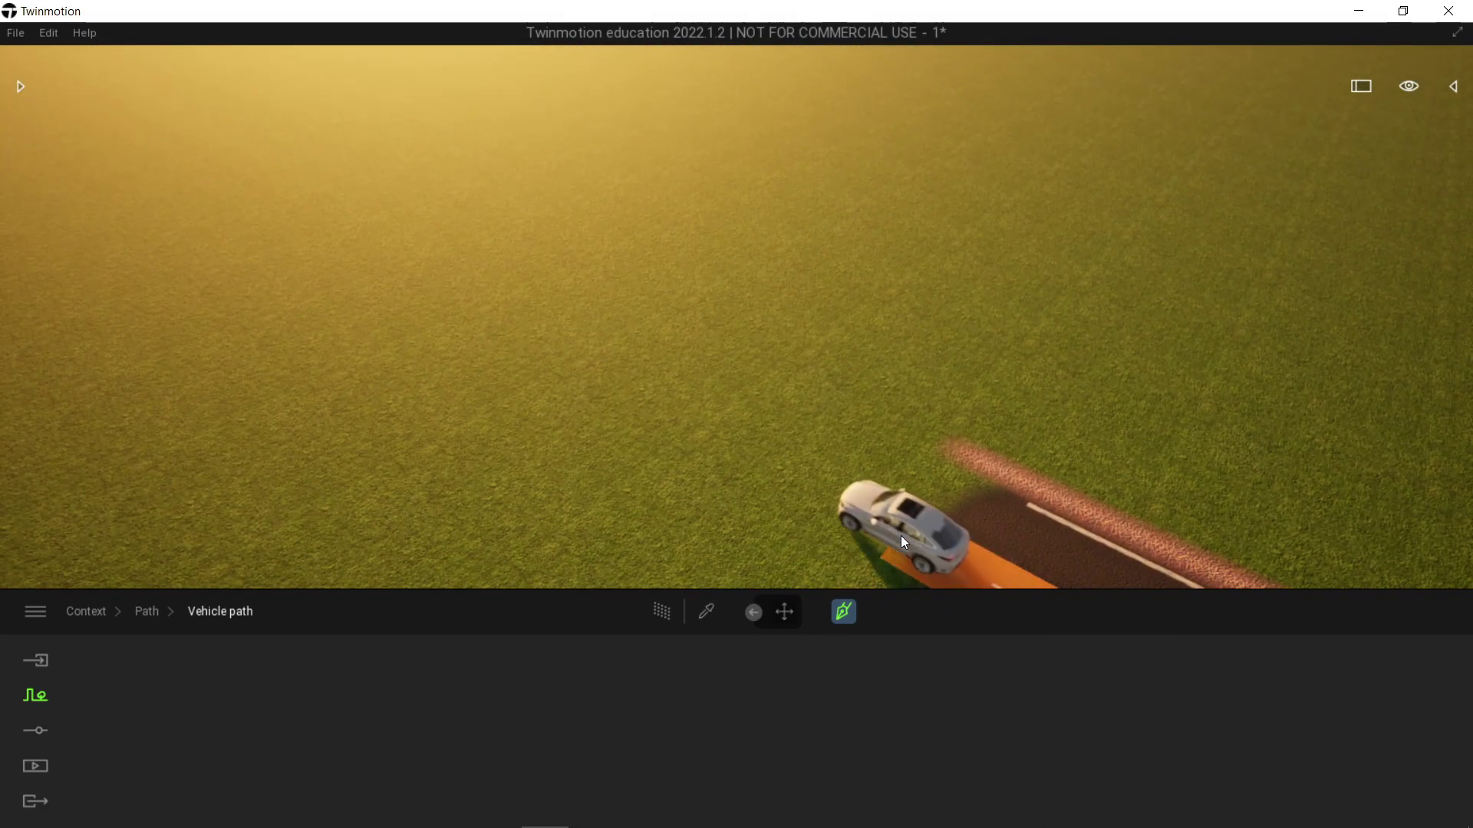
click(901, 536)
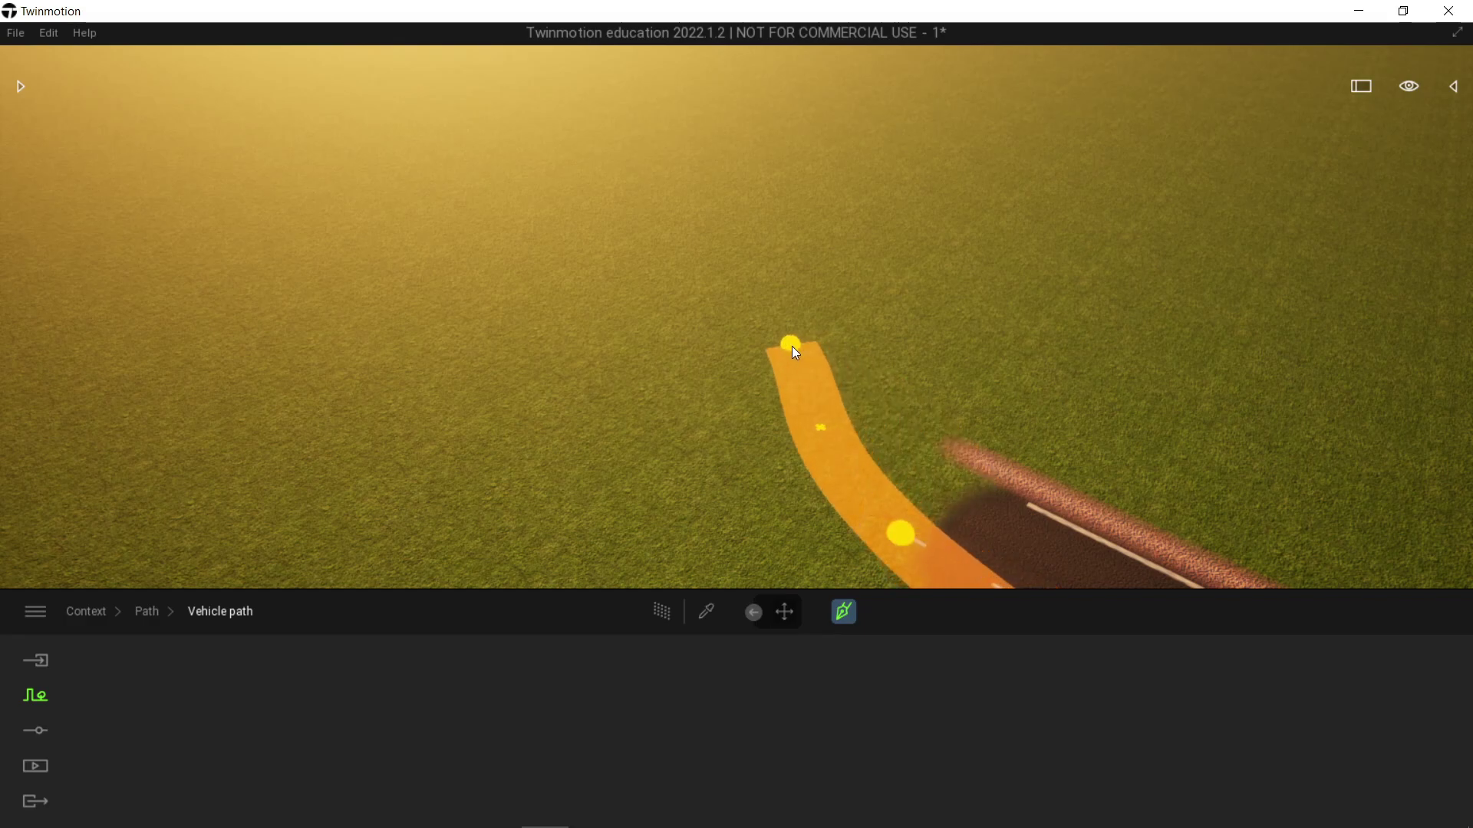
key(Escape)
Set the vehicle path's lane count to 2 and turn on Two lanes for opposing traffic.
right_drag(800, 346, 1004, 237)
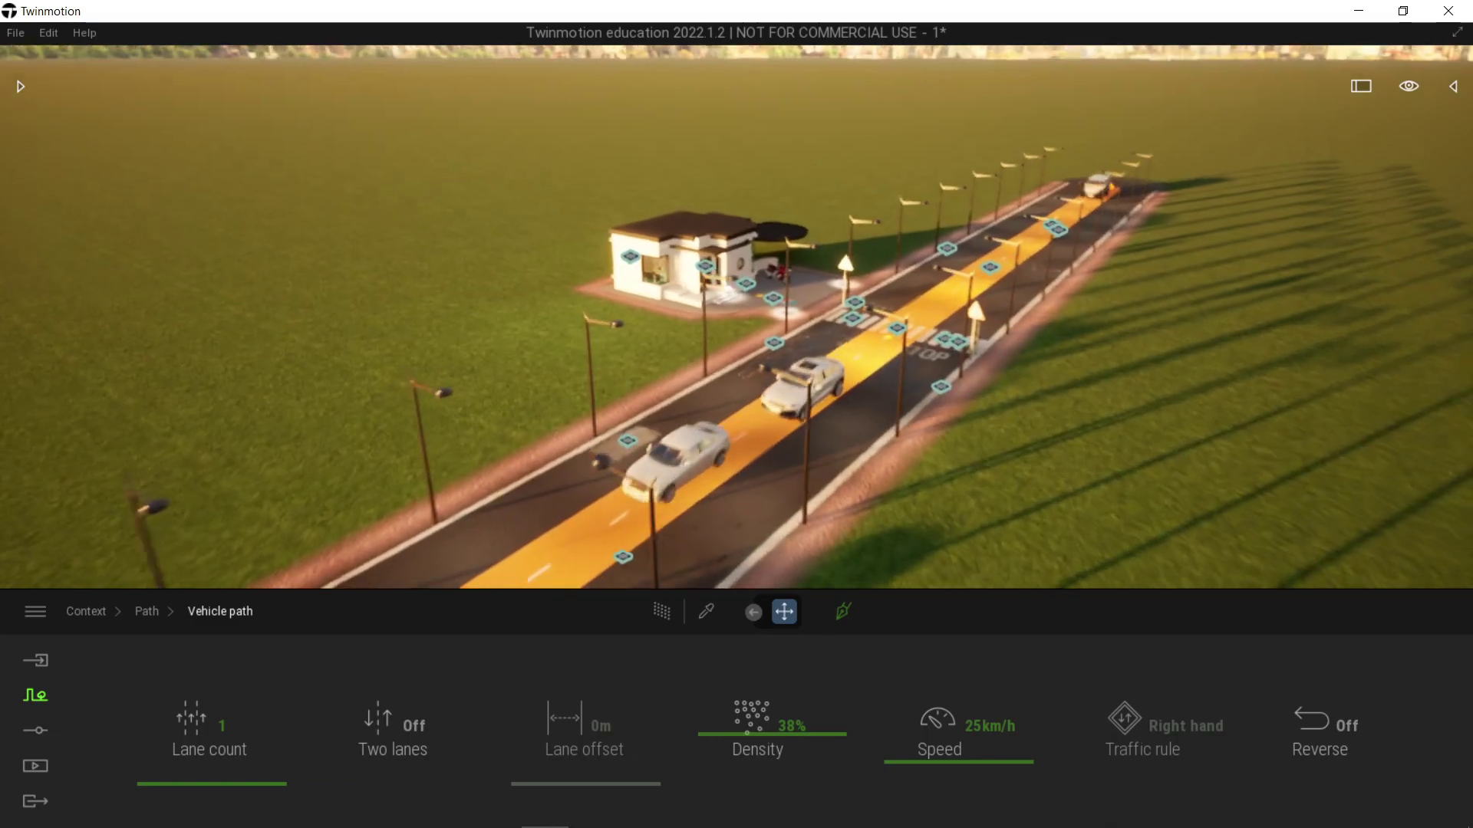
right_drag(913, 308, 970, 362)
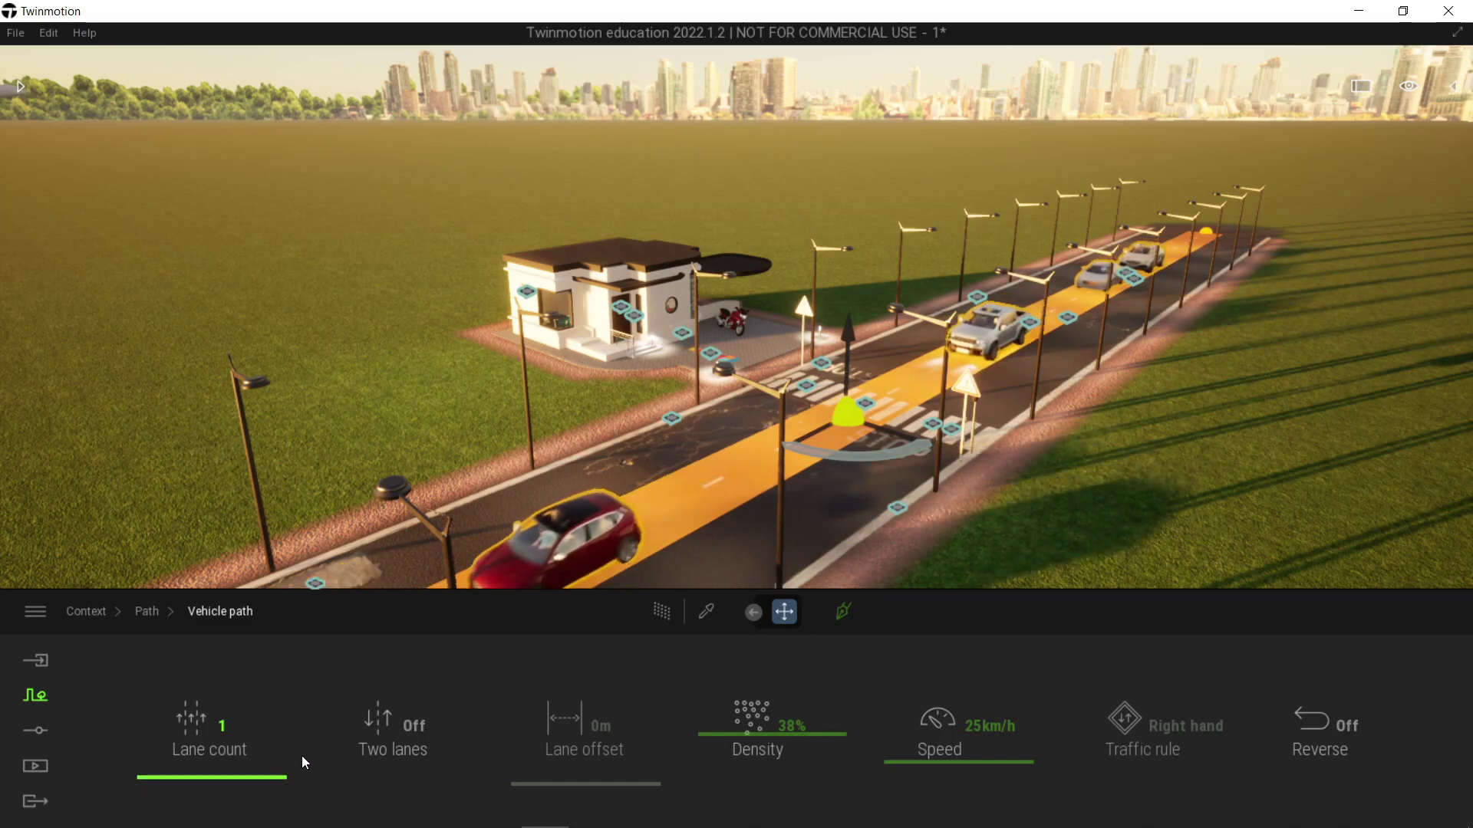
drag(281, 776, 284, 752)
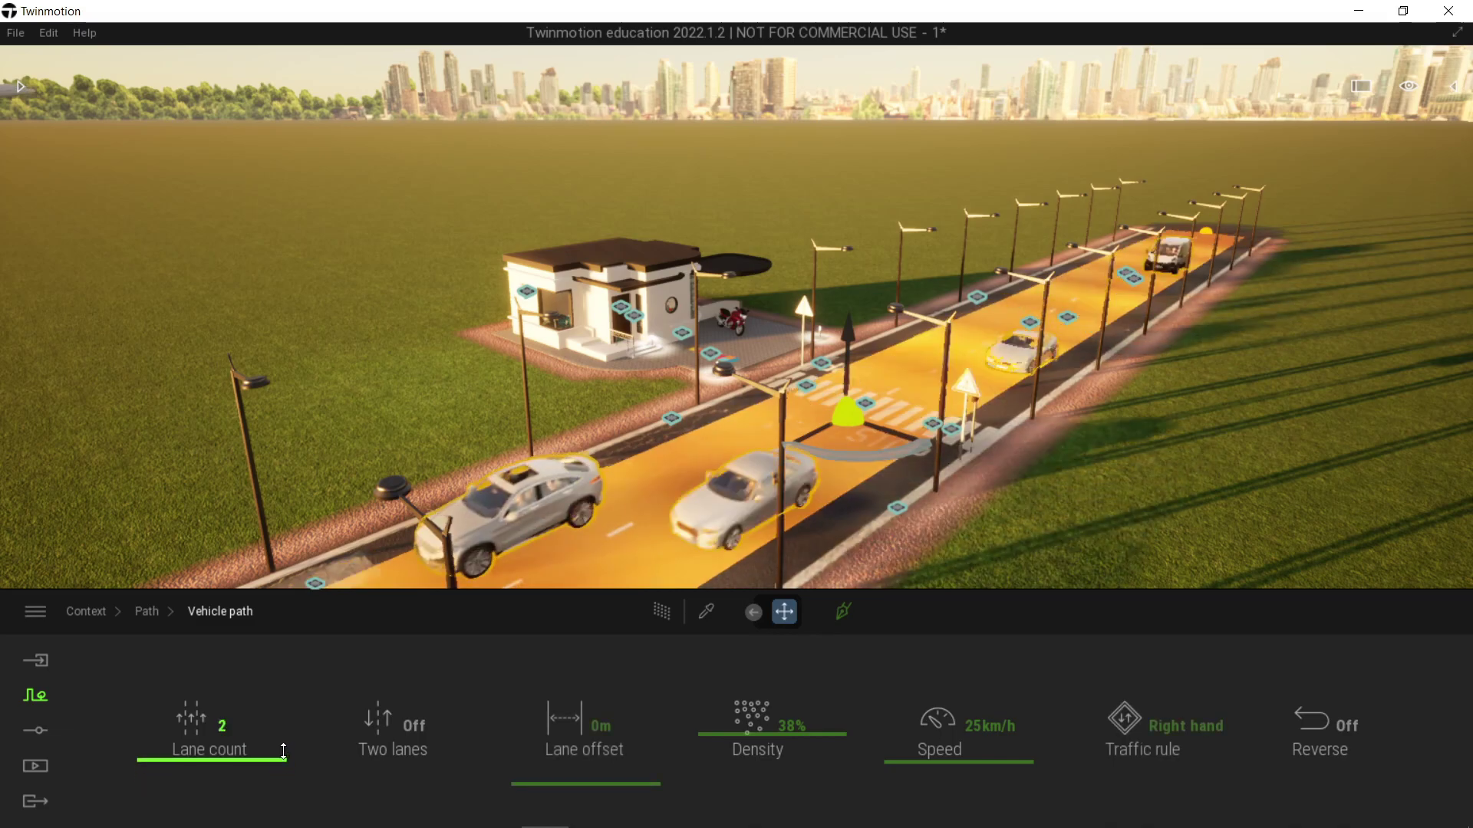
click(418, 727)
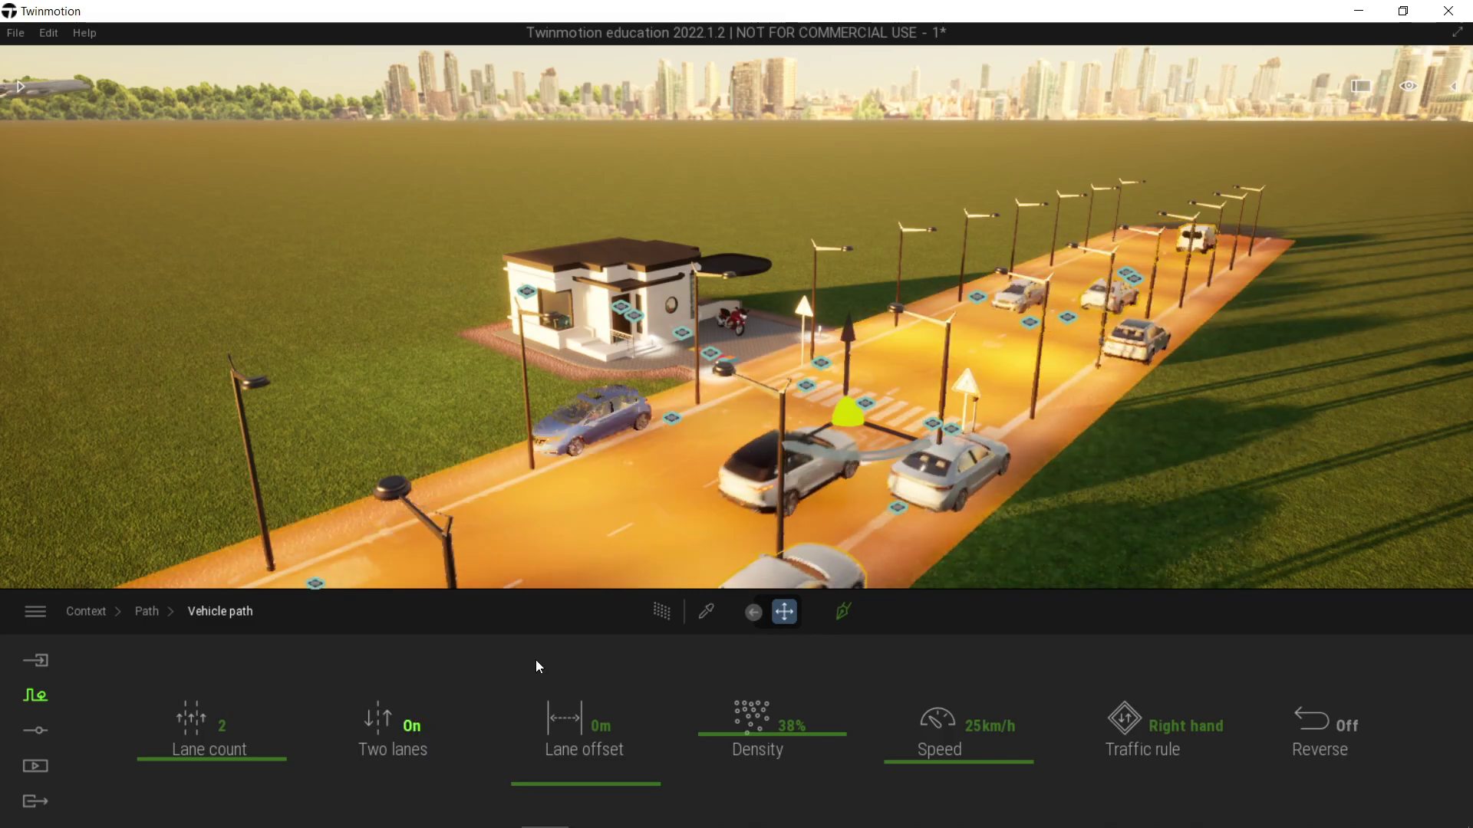
Set the vehicle path's lane count to 1 and its lane offset to 2 m.
click(222, 727)
text(1)
key(Return)
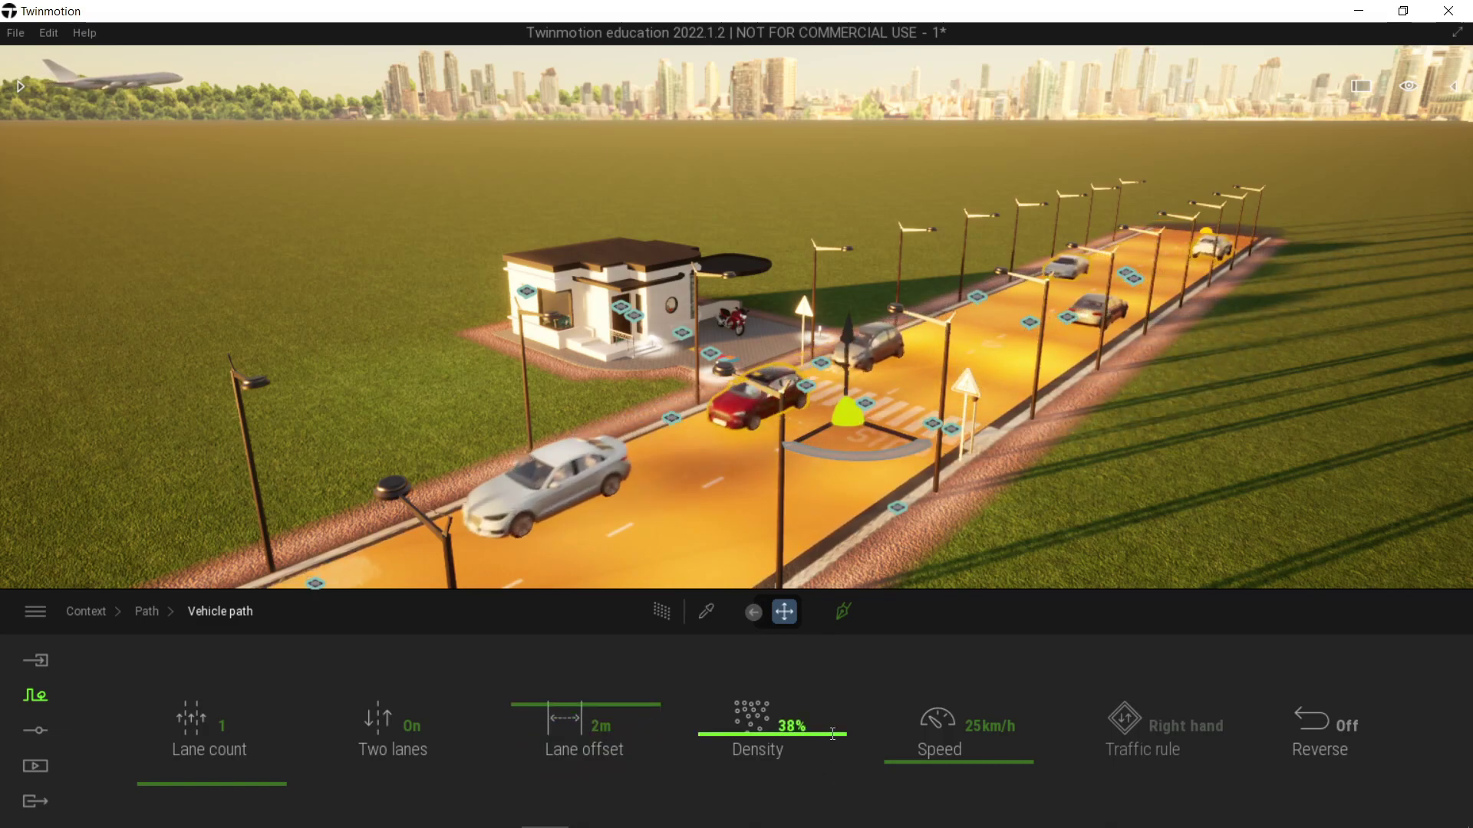
Set the vehicle path's density to 20% and its speed to 31 km/h, then deselect the path.
drag(832, 734, 840, 762)
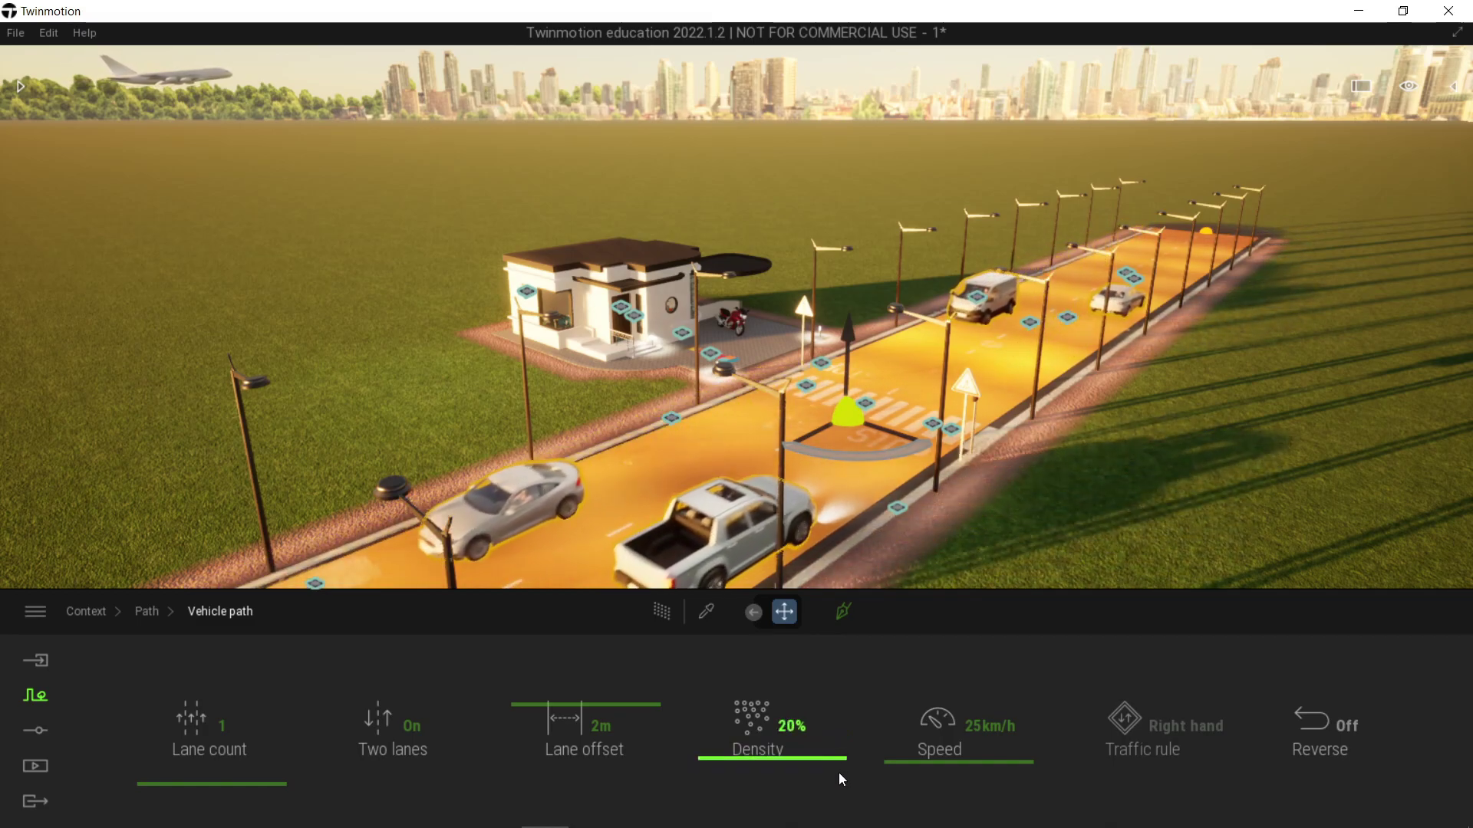
mouse_move(992, 764)
mouse_down()
mouse_move(992, 700)
mouse_move(976, 753)
mouse_up()
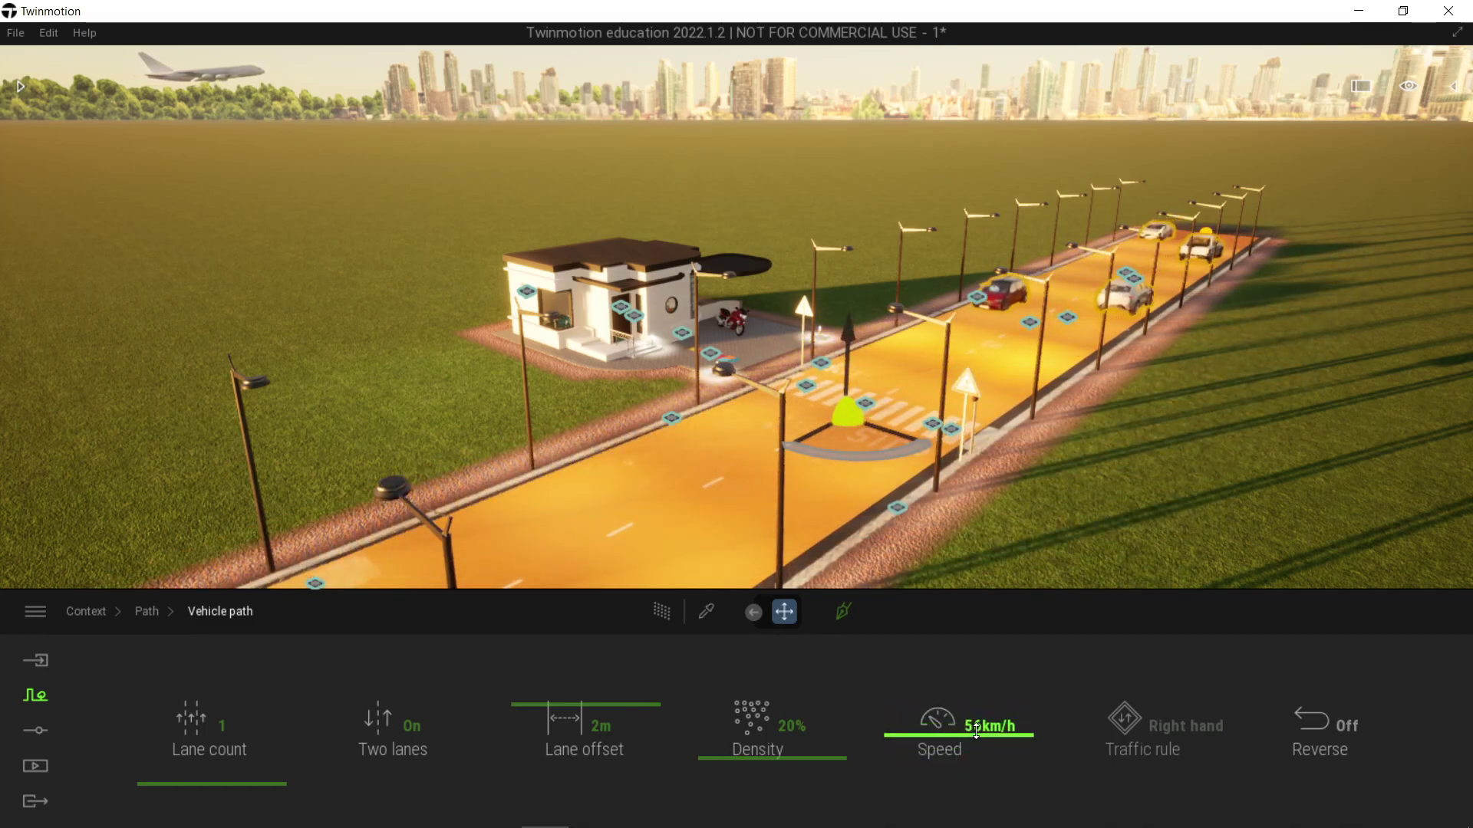
drag(974, 769, 976, 754)
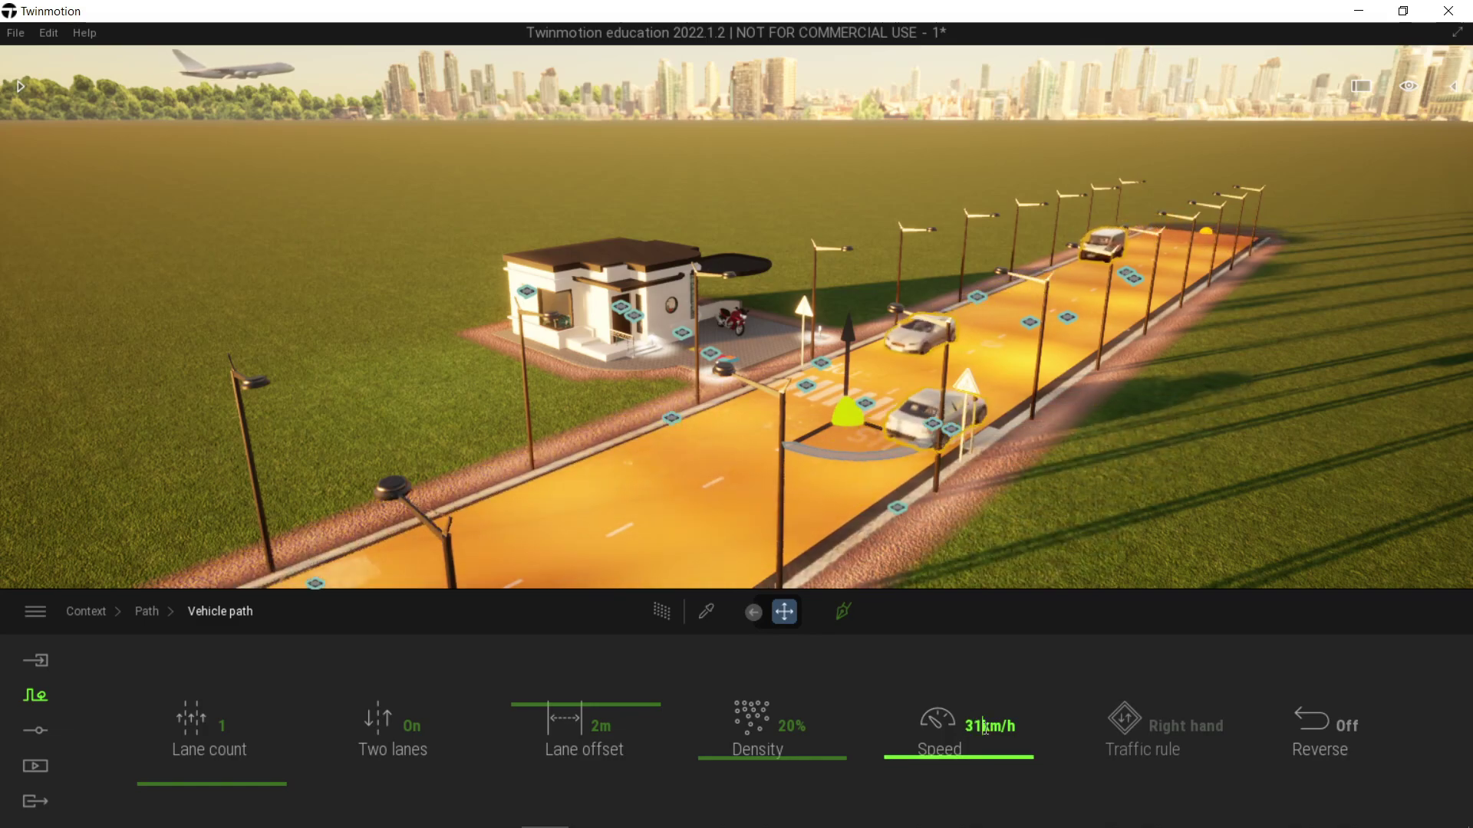
click(1216, 509)
Draw a character path over the crosswalk from the house side to the opposite roadside, and select its end point.
right_drag(1190, 495, 1157, 414)
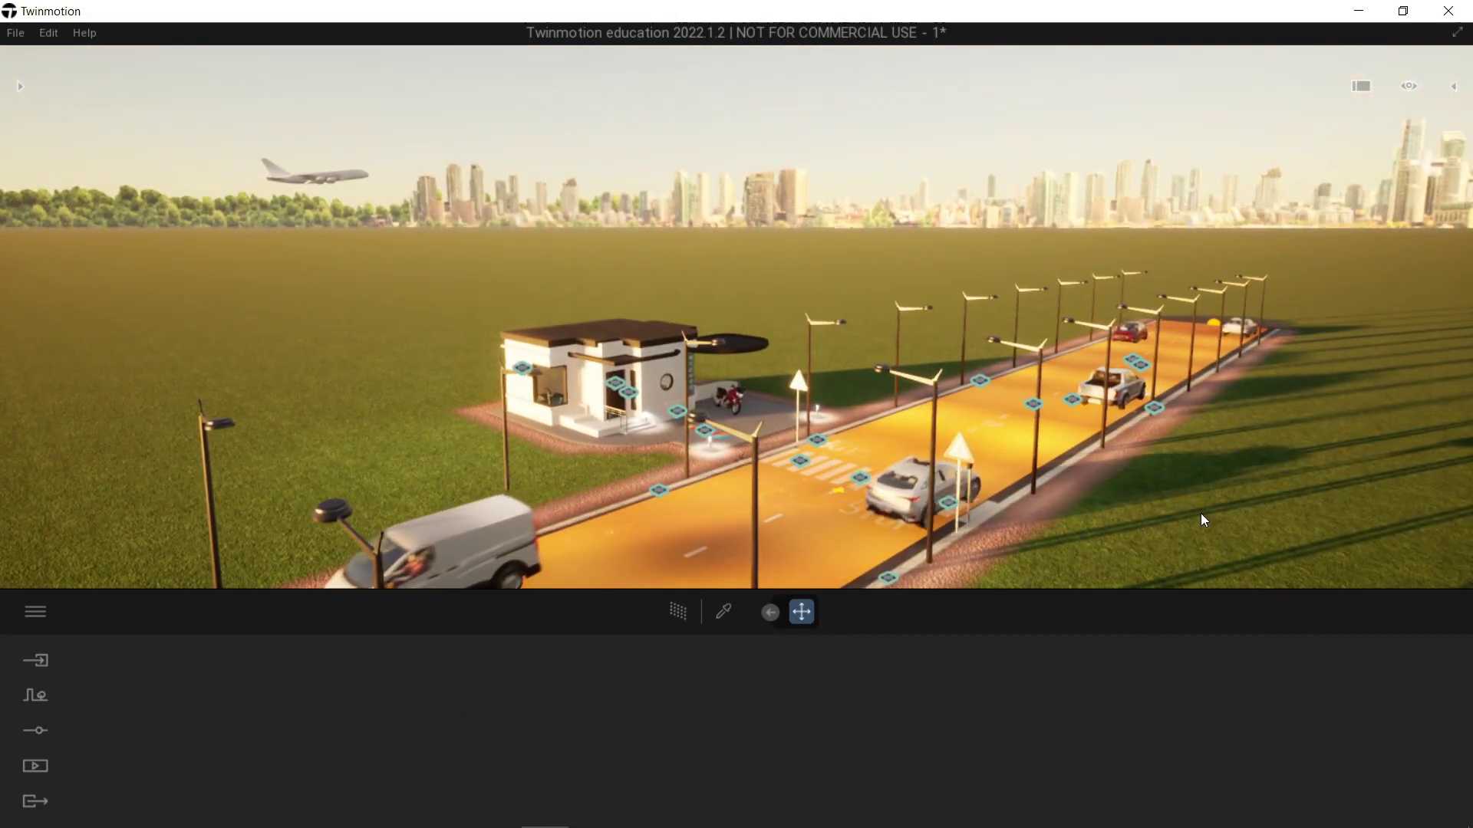
click(41, 693)
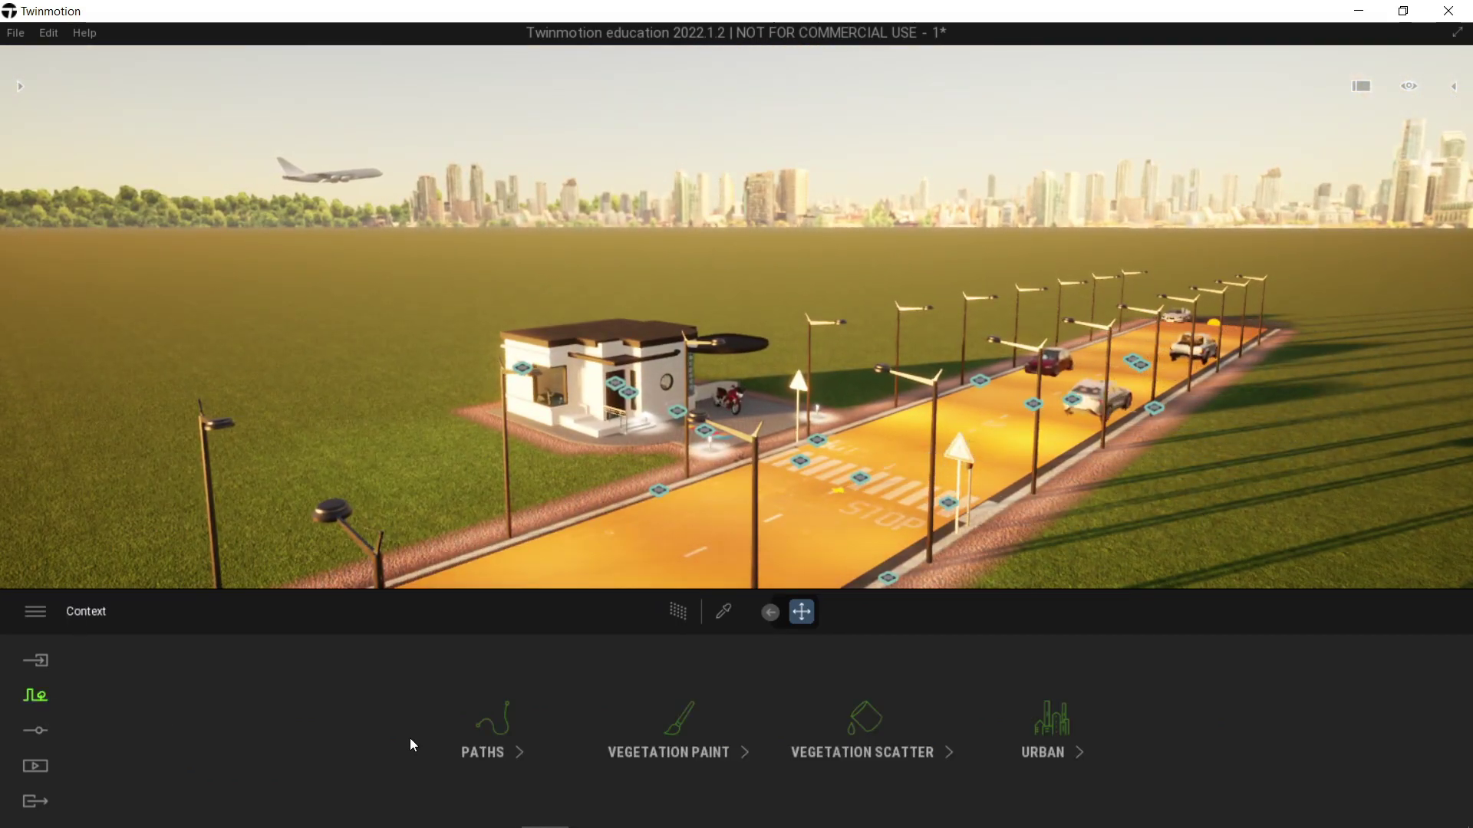
click(485, 734)
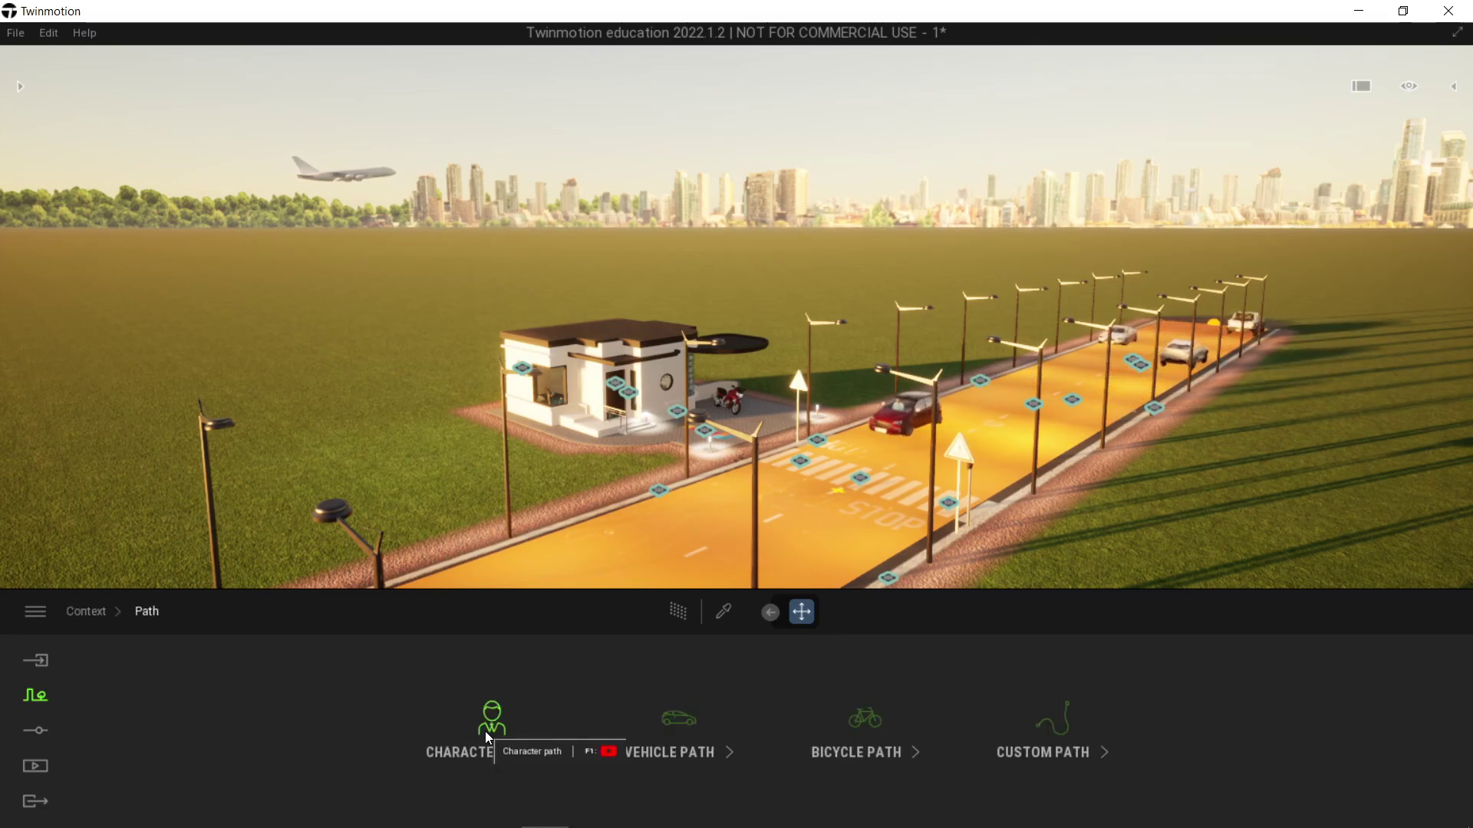
click(489, 734)
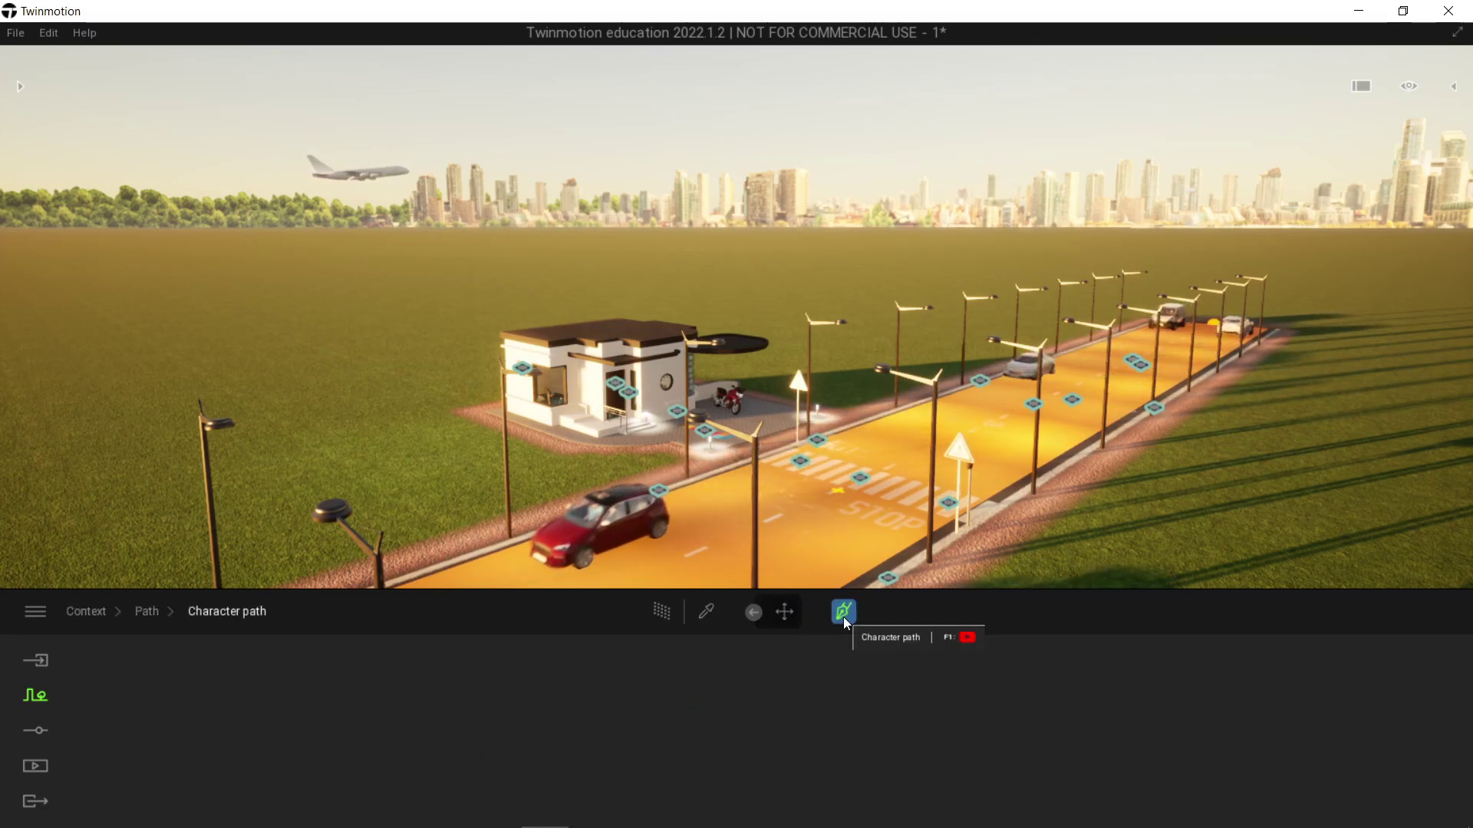
scroll(822, 540, up, 3)
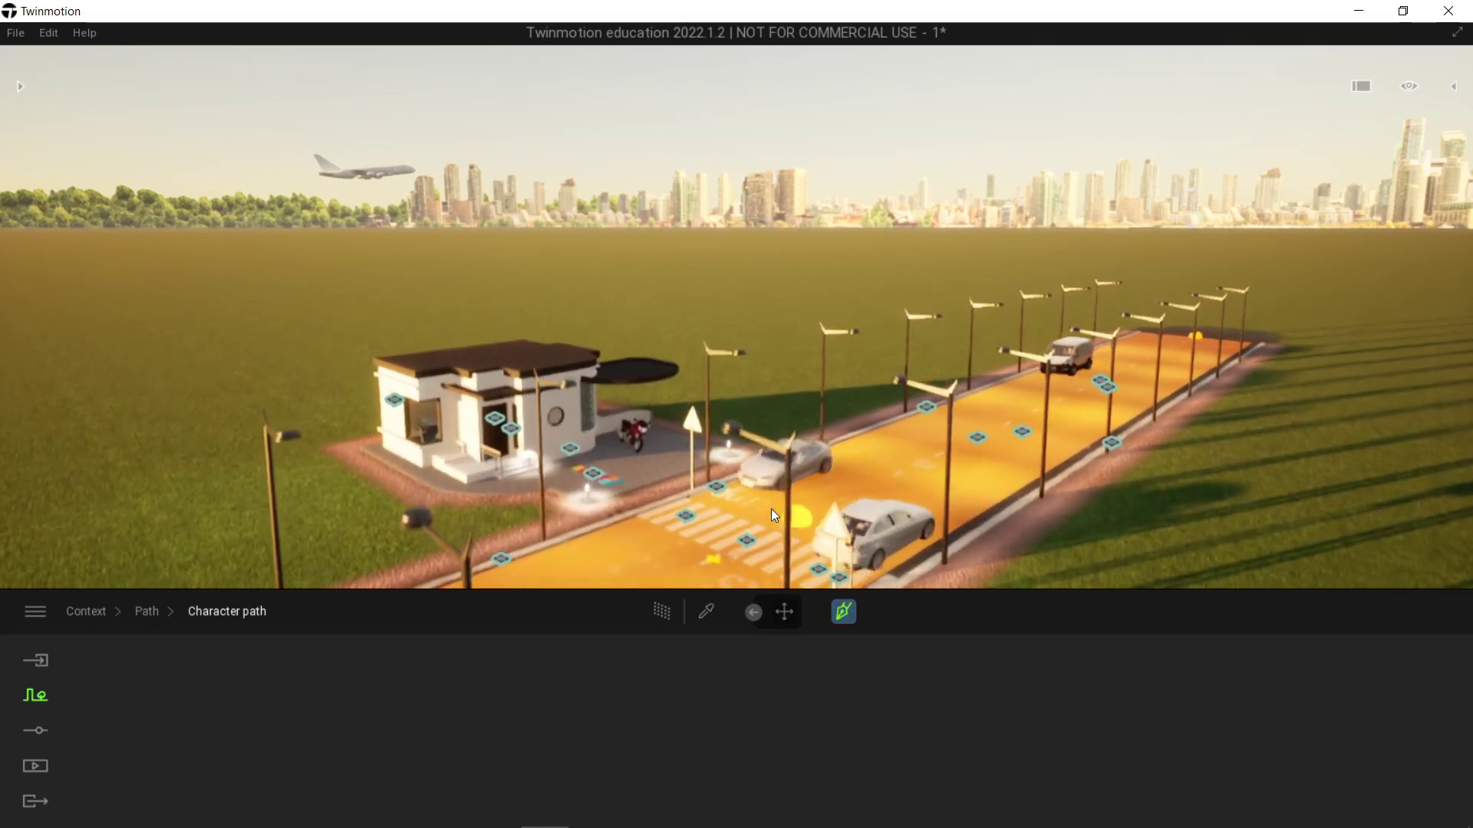
right_drag(771, 509, 721, 472)
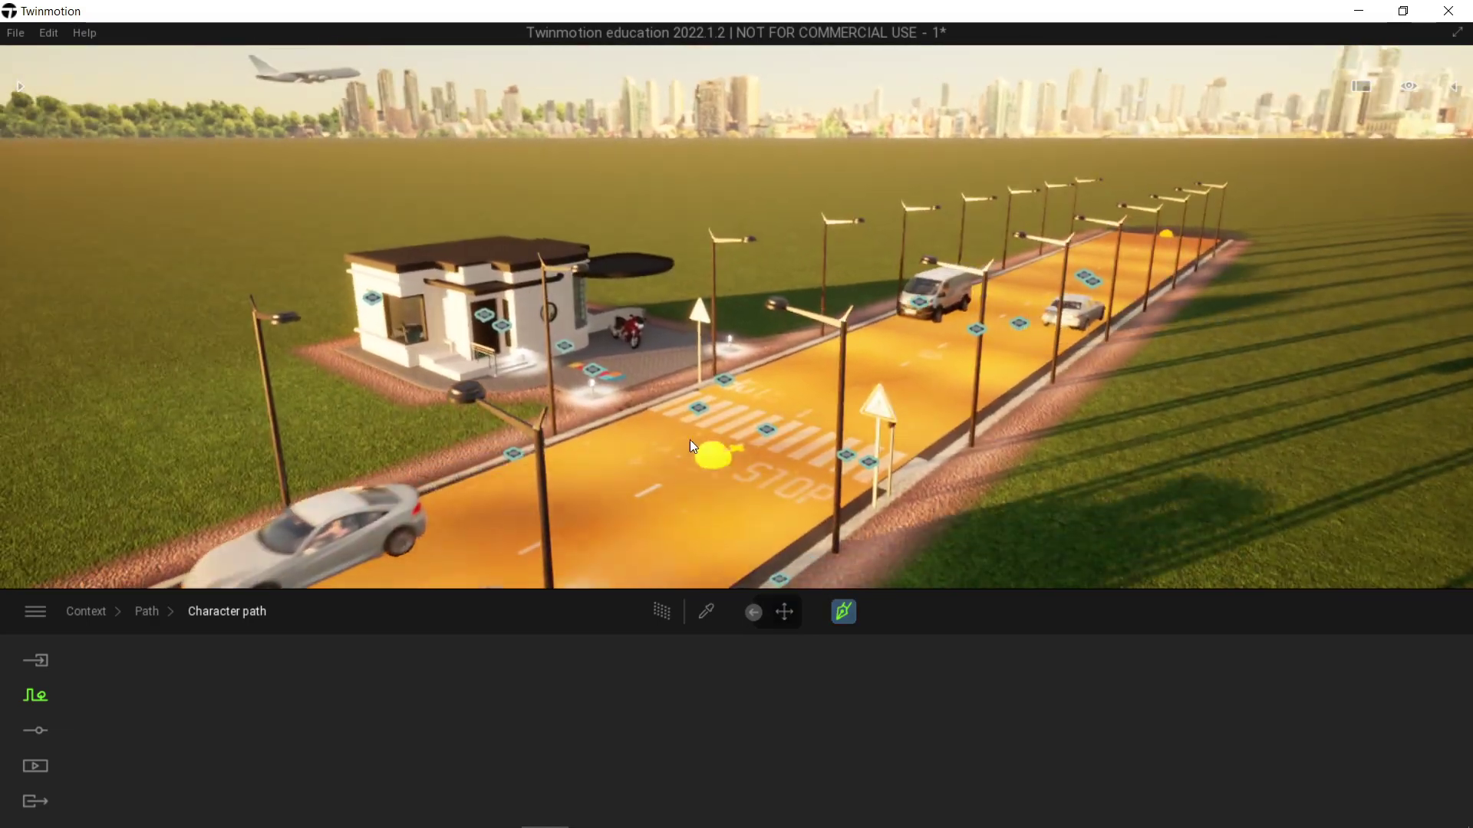
click(940, 494)
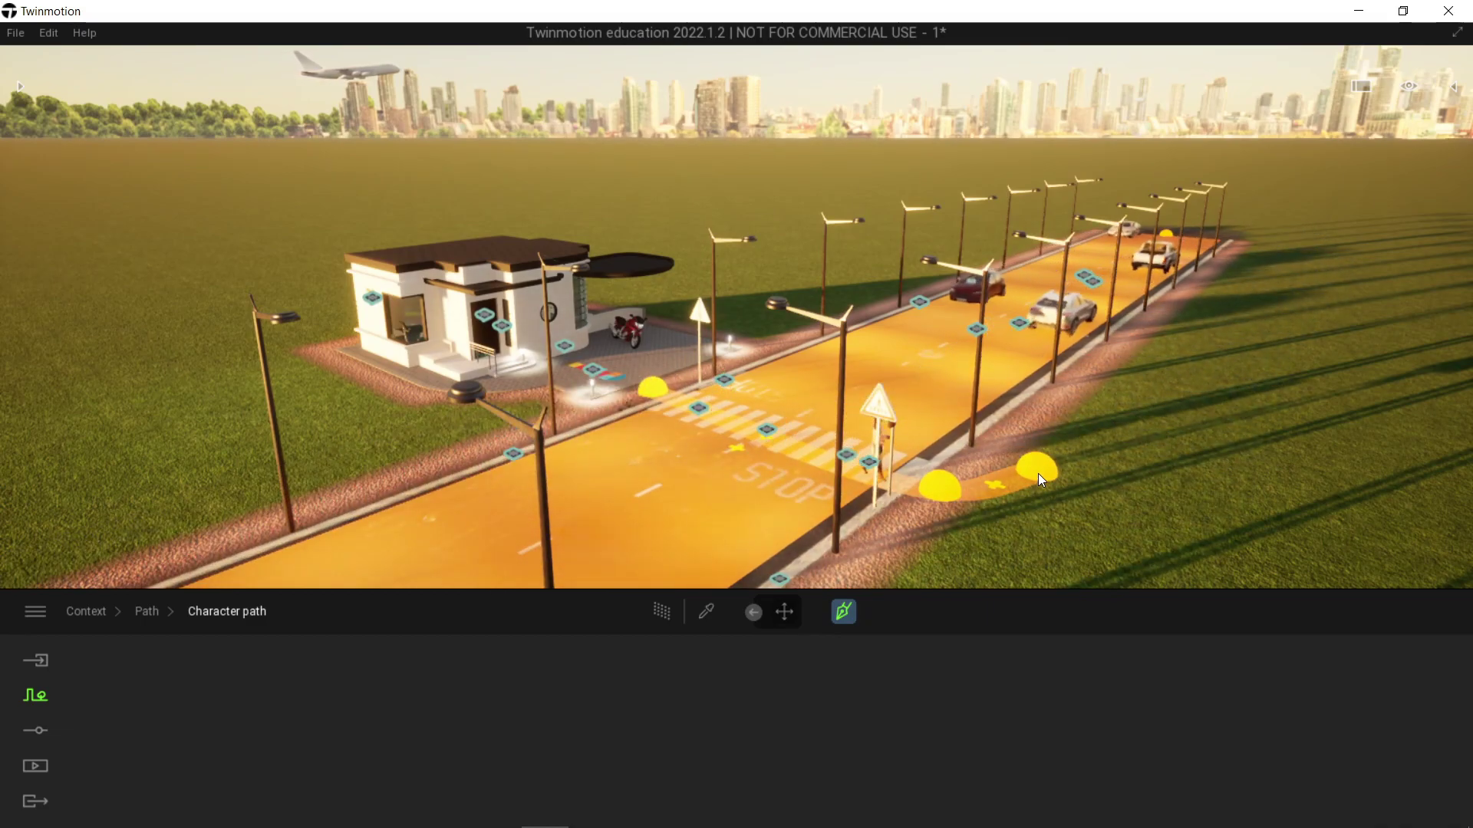
key(Escape)
click(941, 490)
key(w)
key(d)
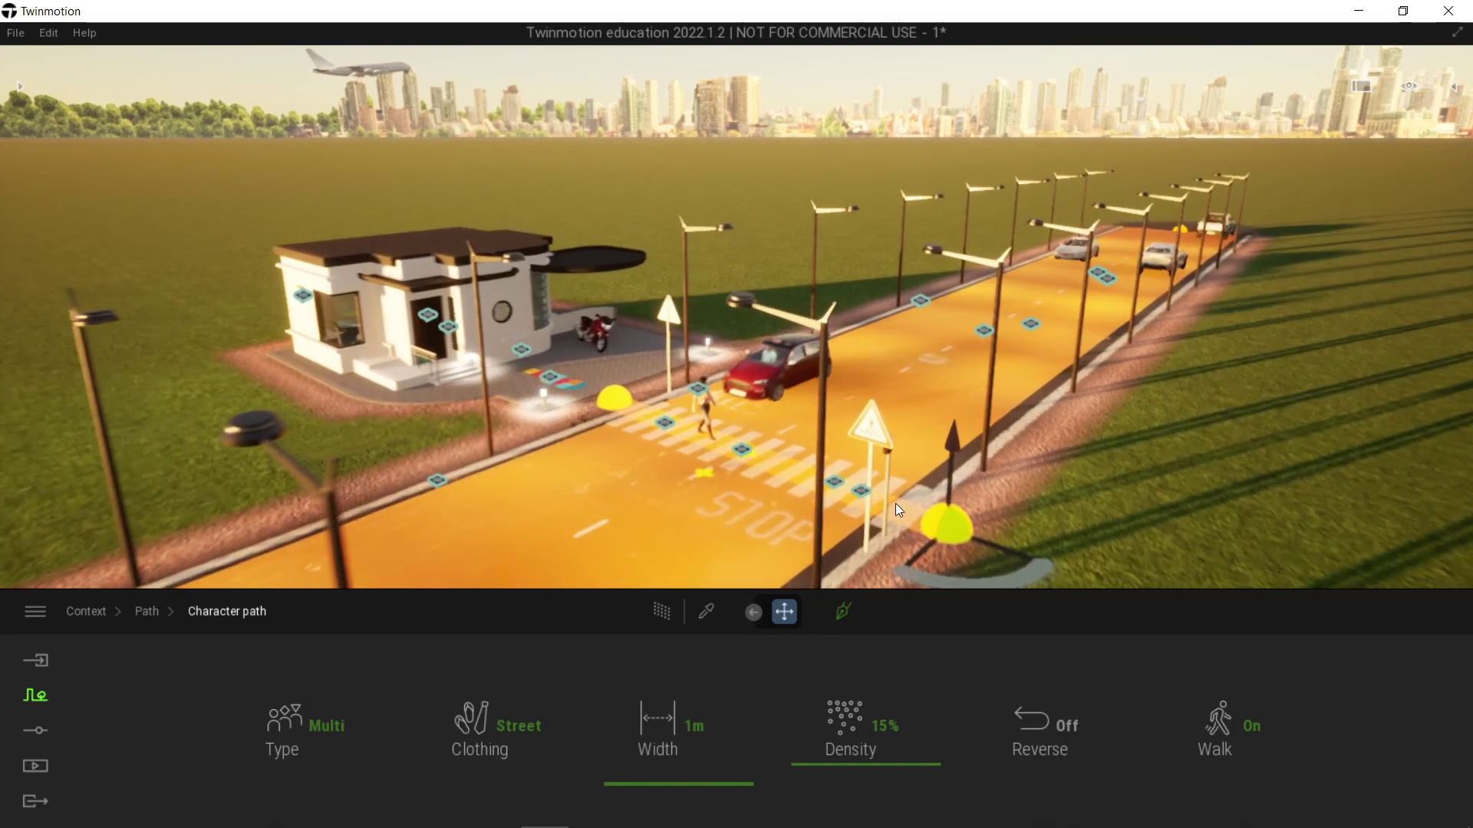
key(q)
key(d)
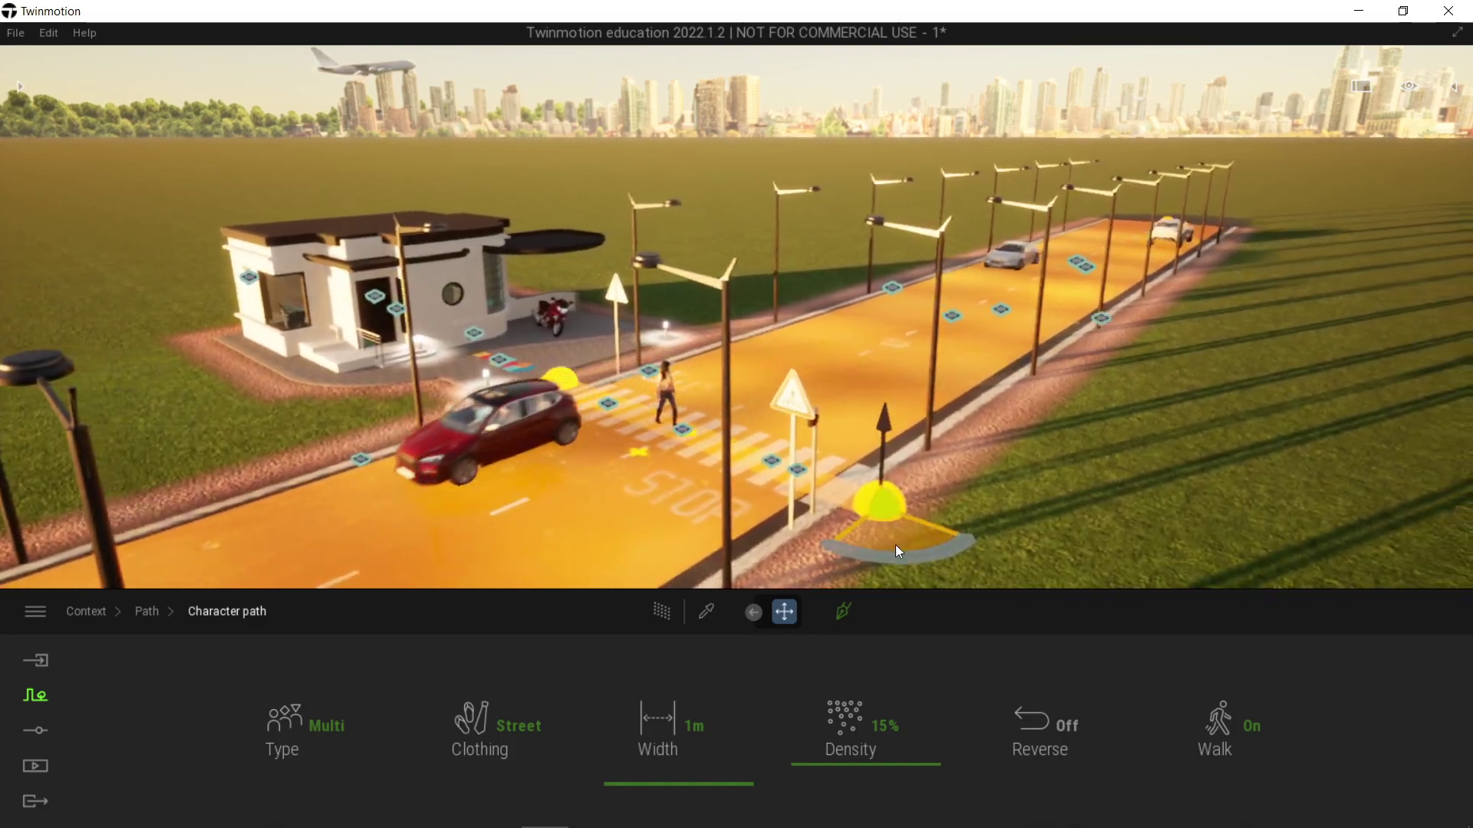
Try different character types by toggling African, Asian and Caucasian, leaving all three enabled.
click(327, 725)
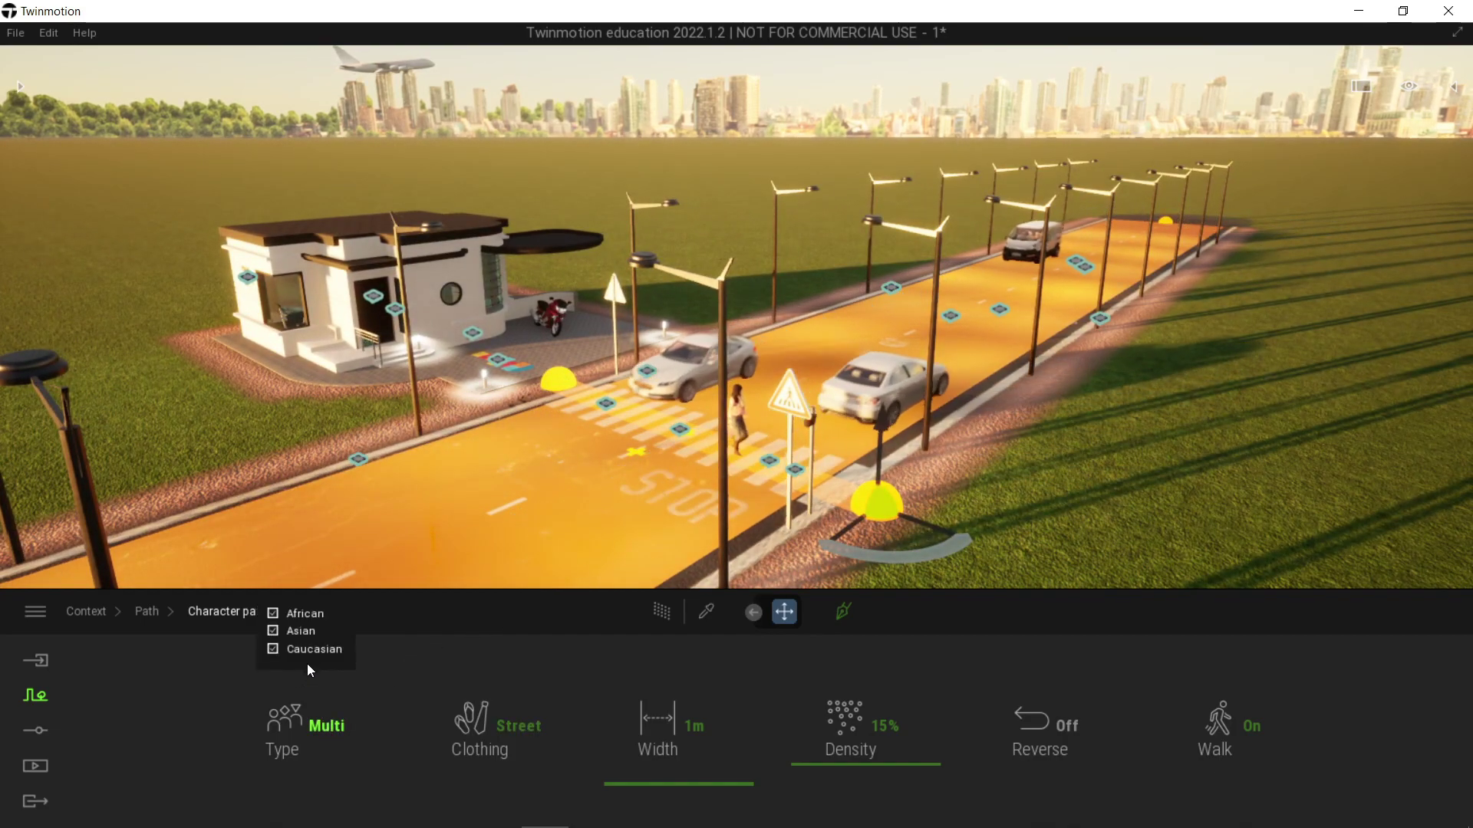
click(274, 613)
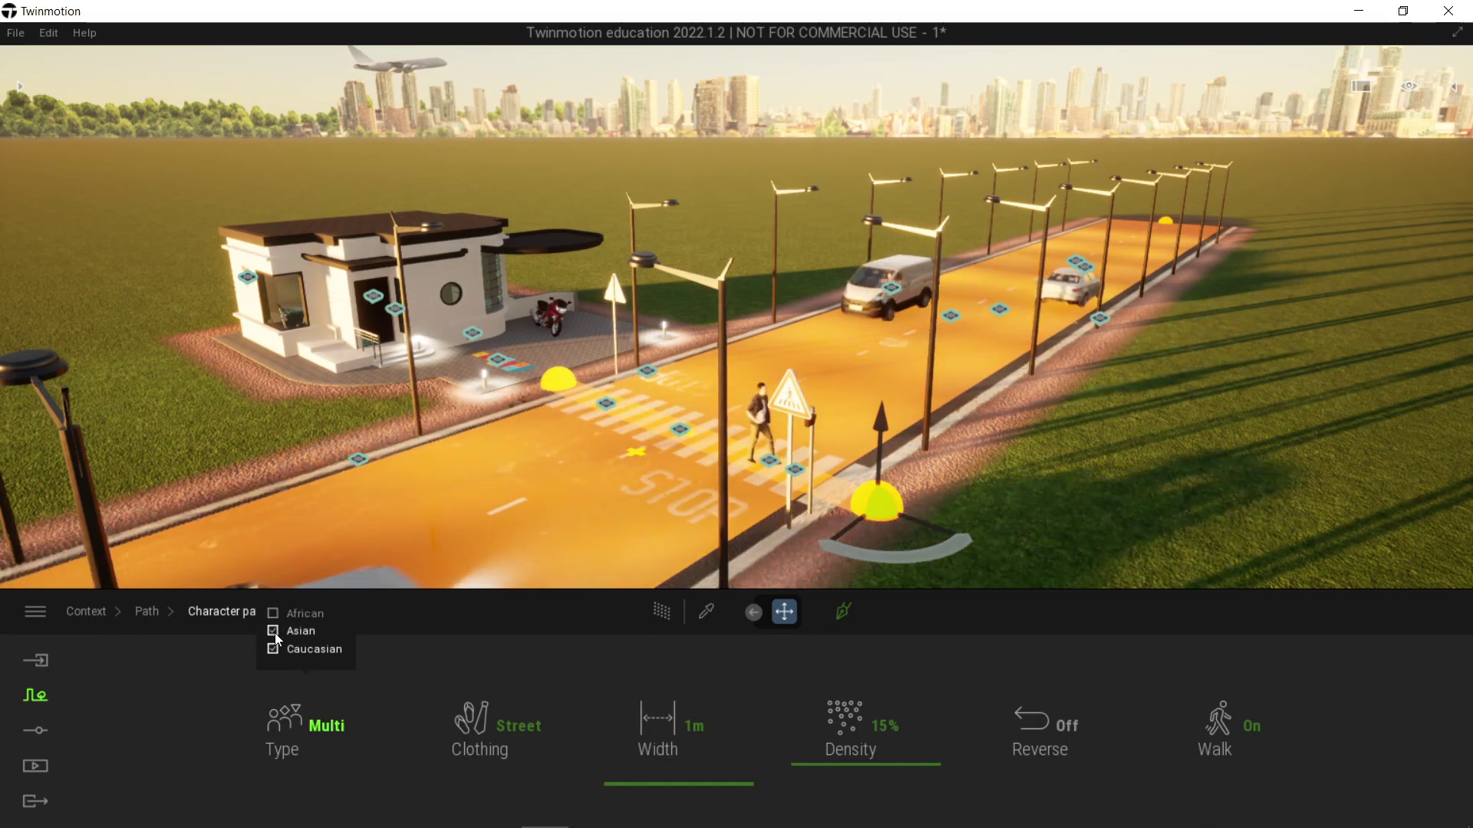
click(274, 631)
click(273, 649)
click(274, 629)
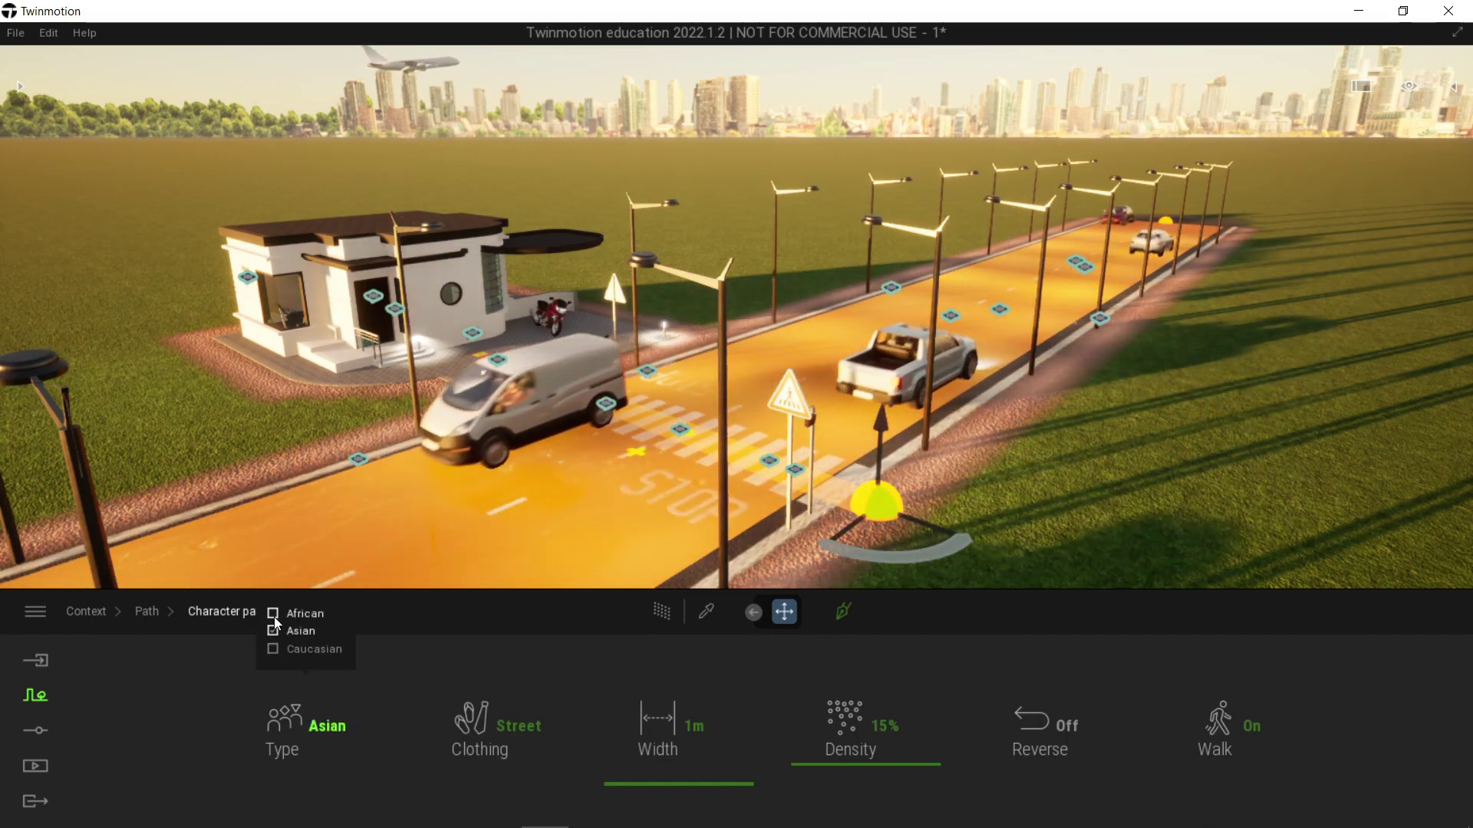
click(273, 613)
click(273, 649)
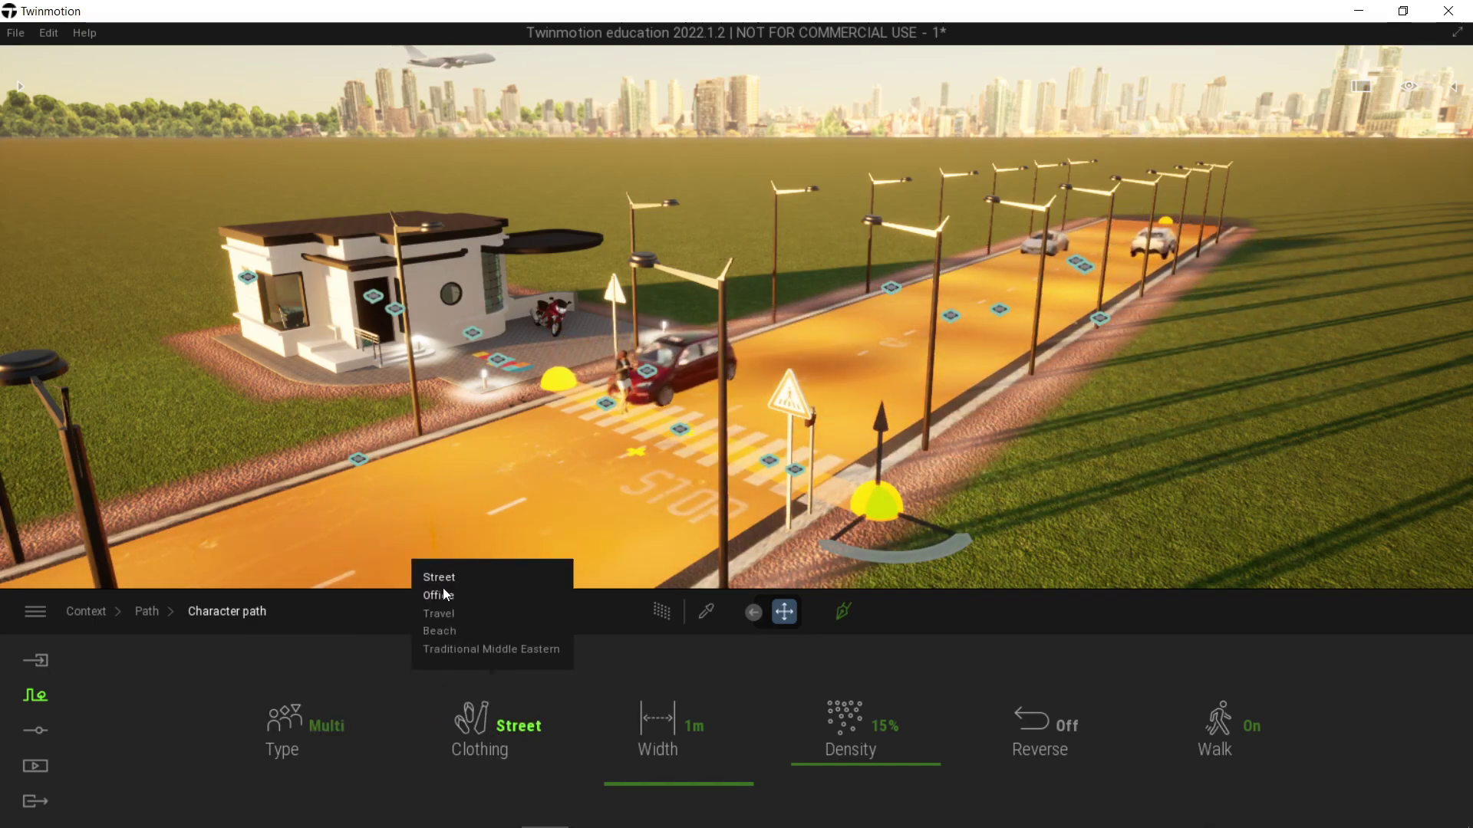
Try the Travel and Beach clothing on the pedestrians and settle on Office.
click(442, 593)
click(441, 612)
click(444, 628)
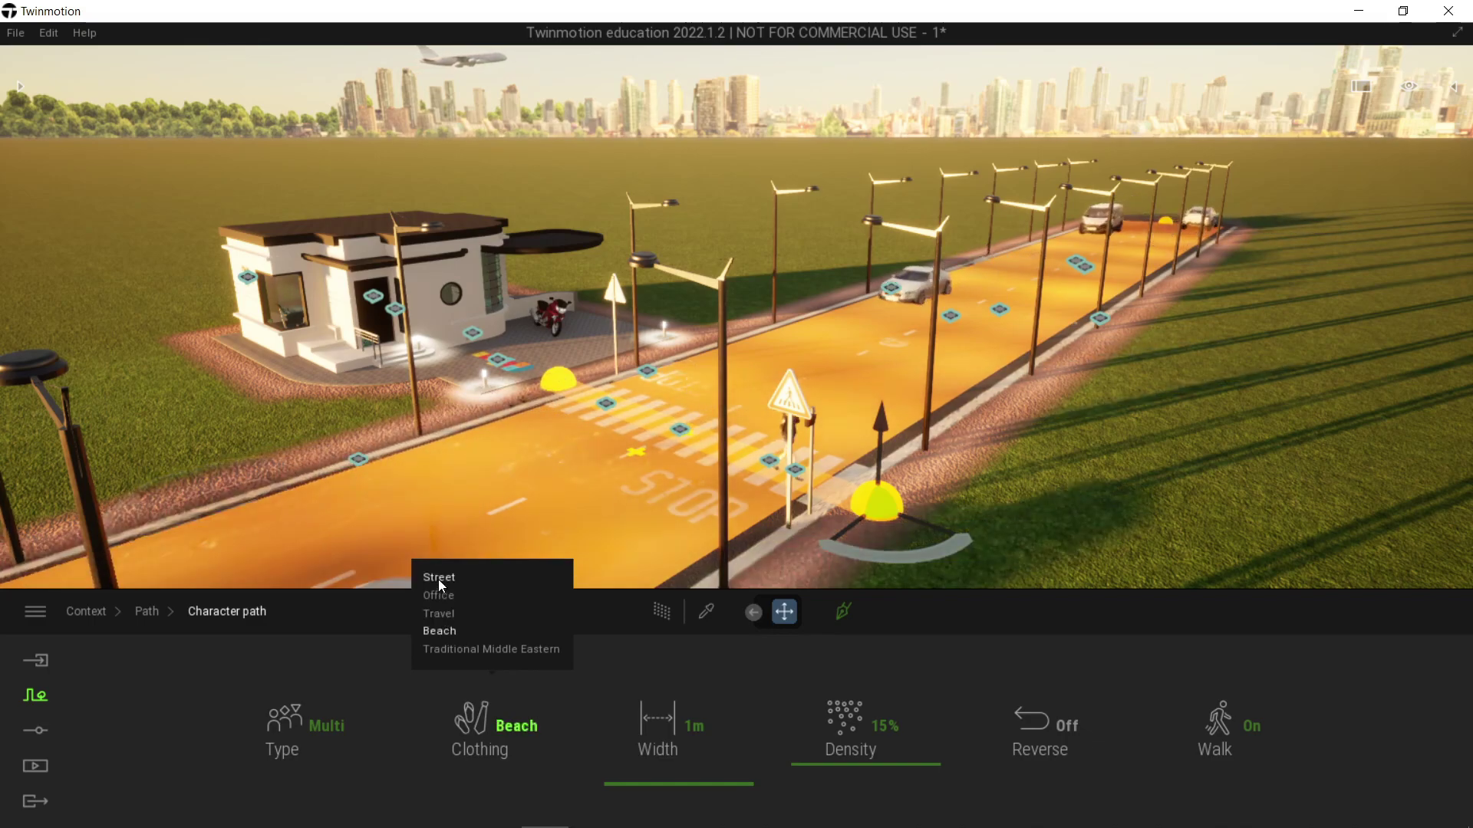
click(440, 597)
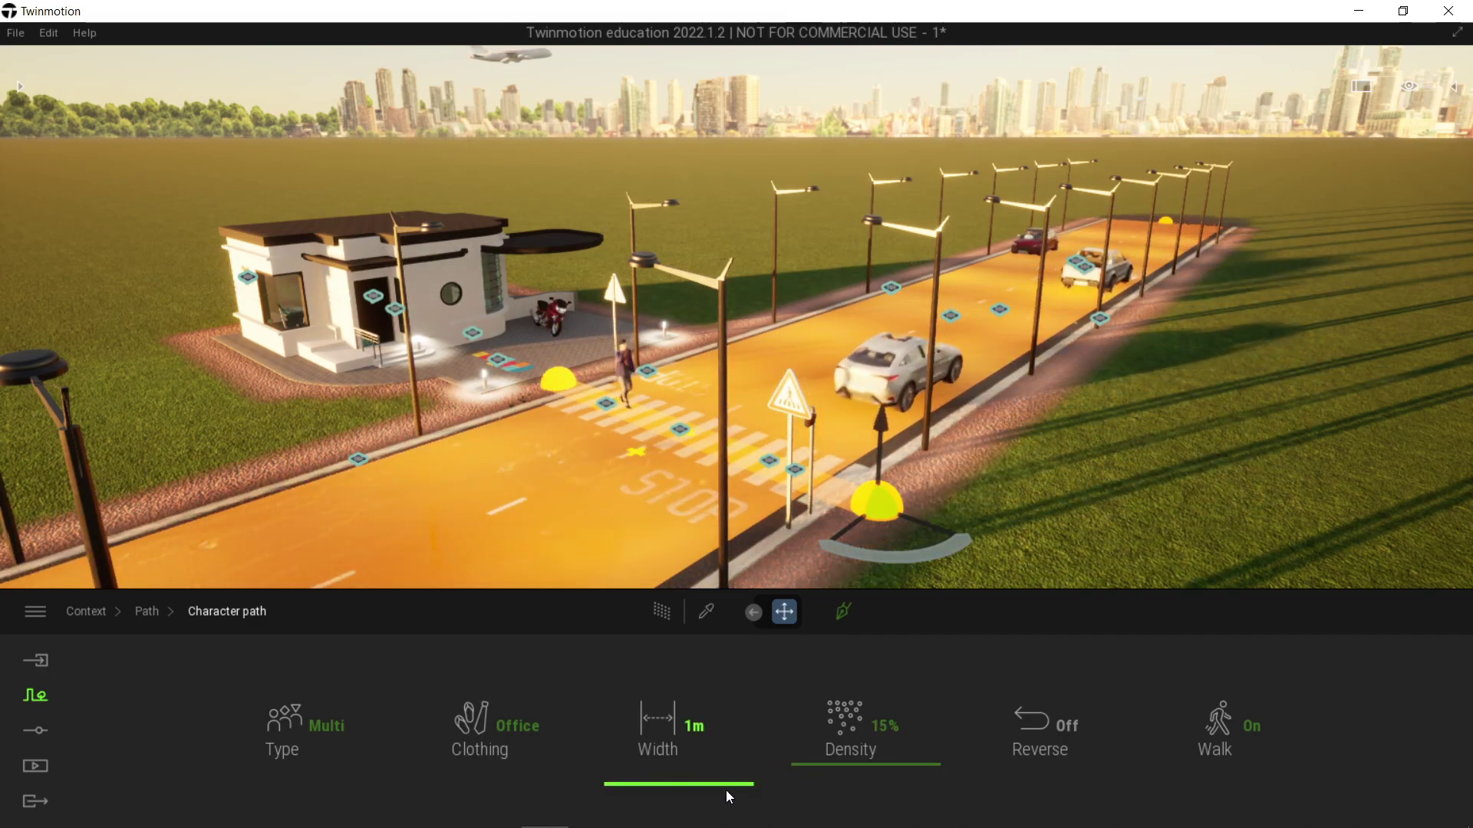
Set the character path's width to 5 m and density to 66%, and turn on Reverse.
drag(728, 785, 735, 761)
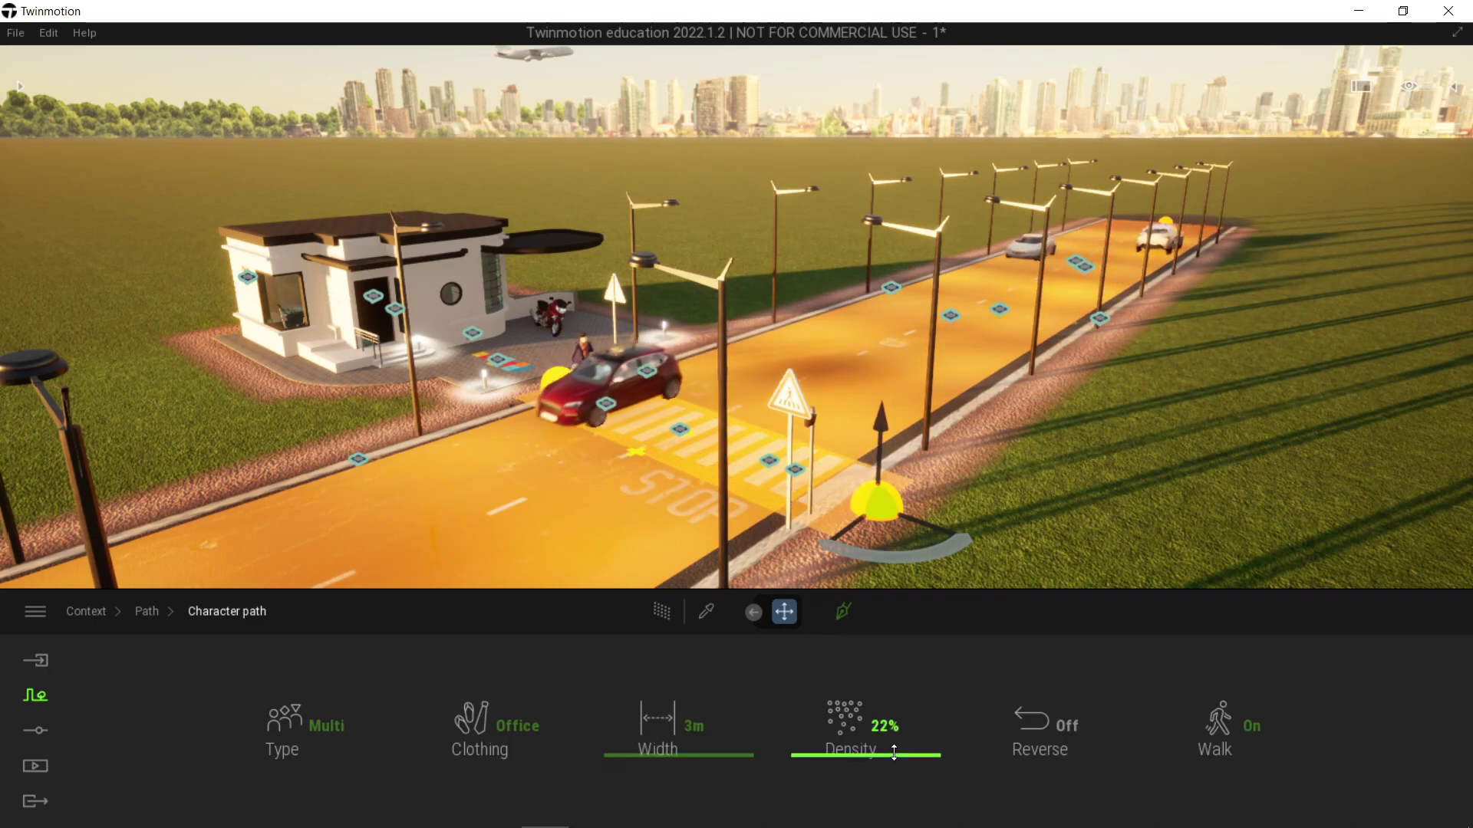
drag(896, 735, 896, 696)
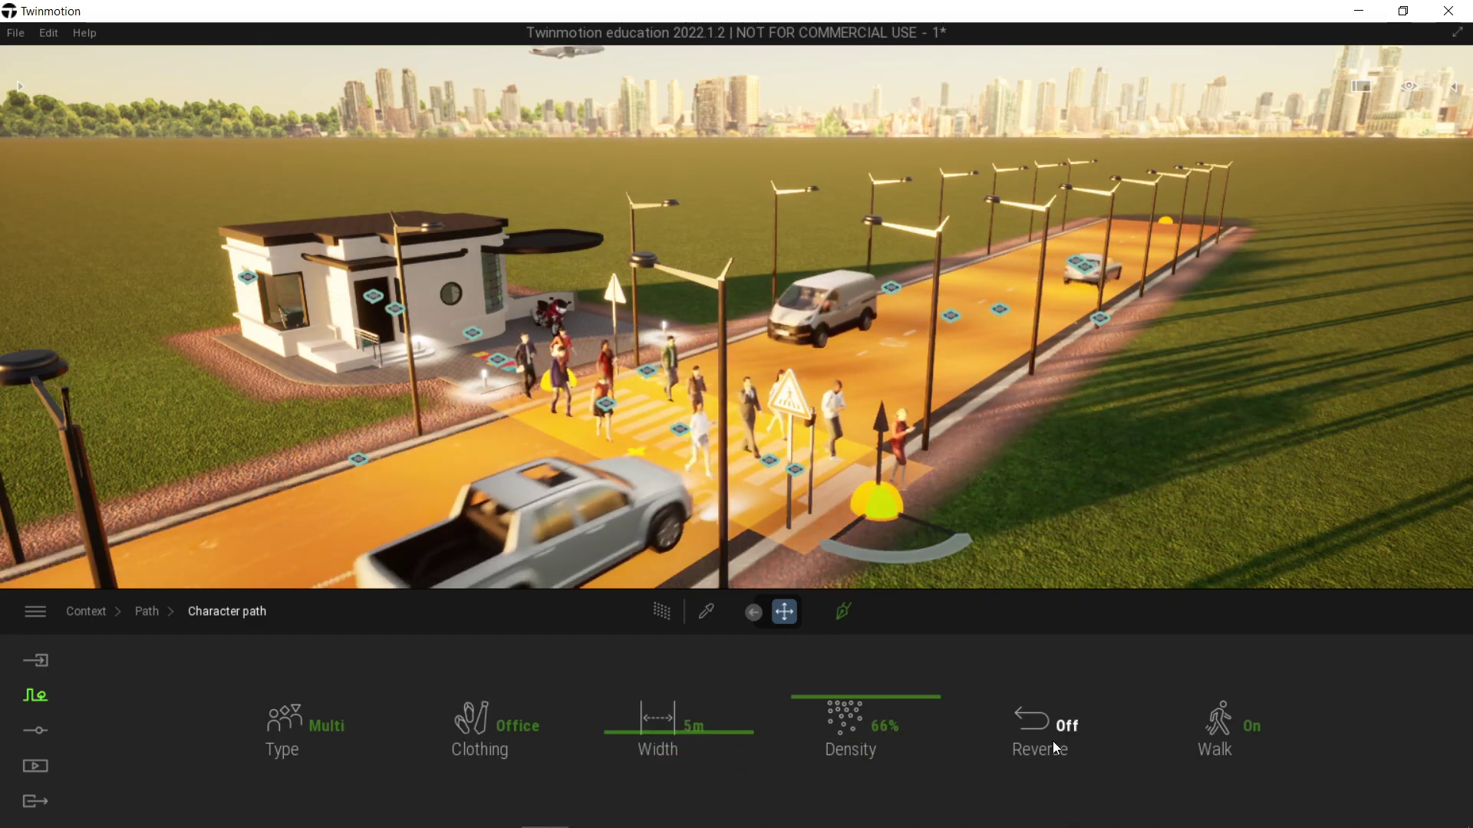
click(1055, 734)
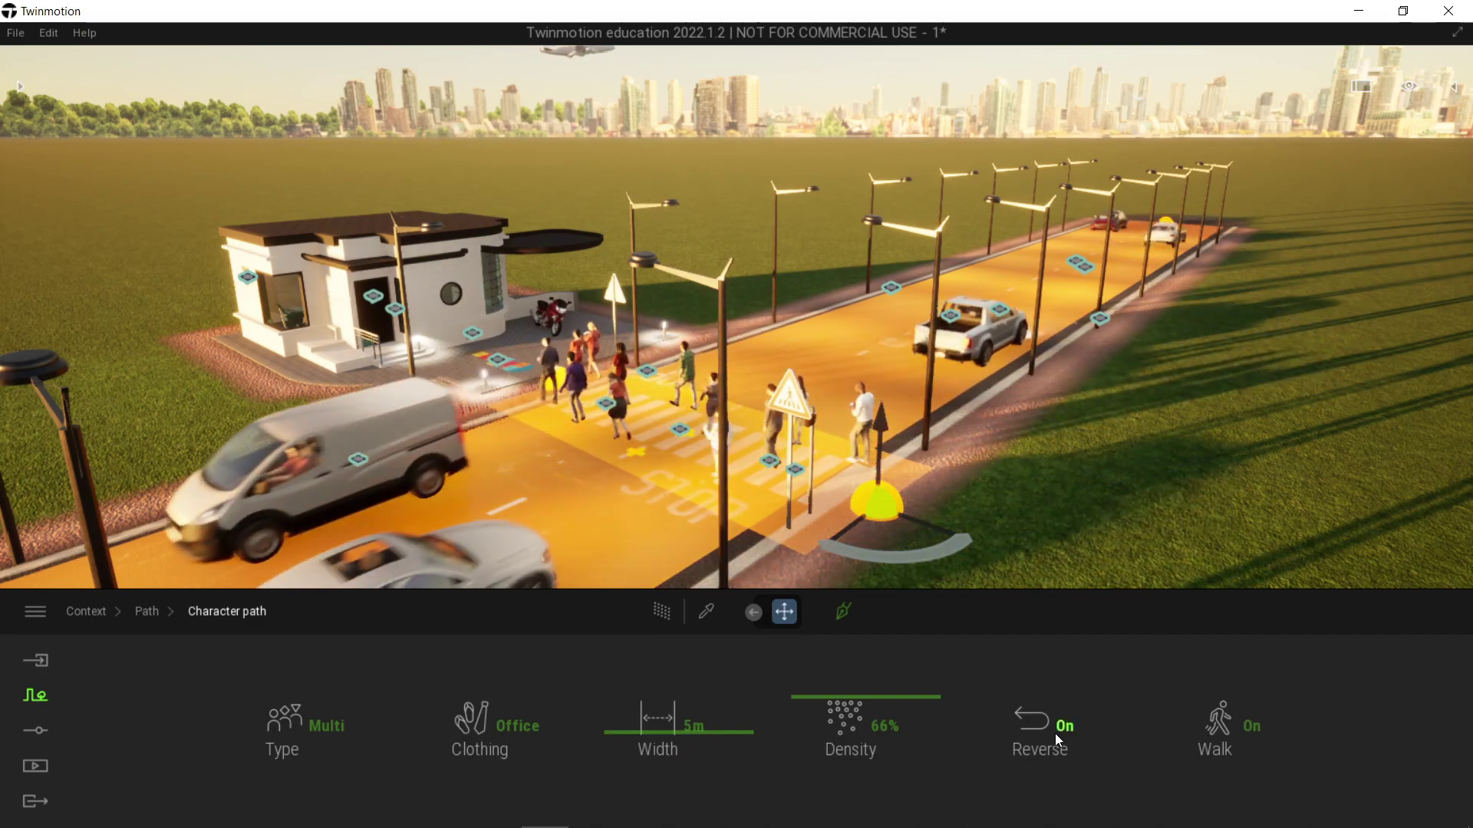
Turn off Reverse on the crosswalk's character path, keep Walk on, and set the width to 1 m and density to 10%.
click(1056, 734)
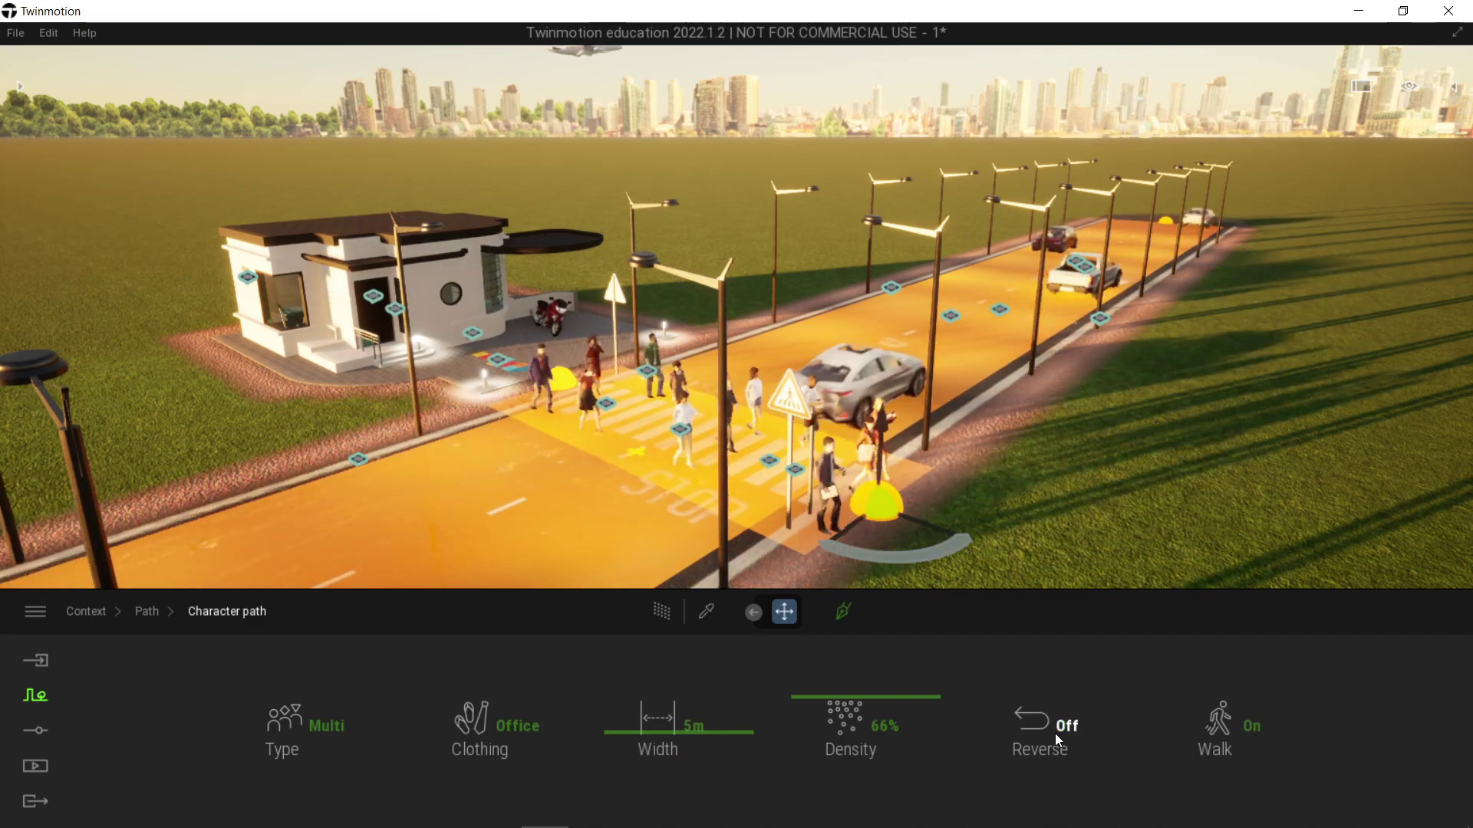
click(1246, 734)
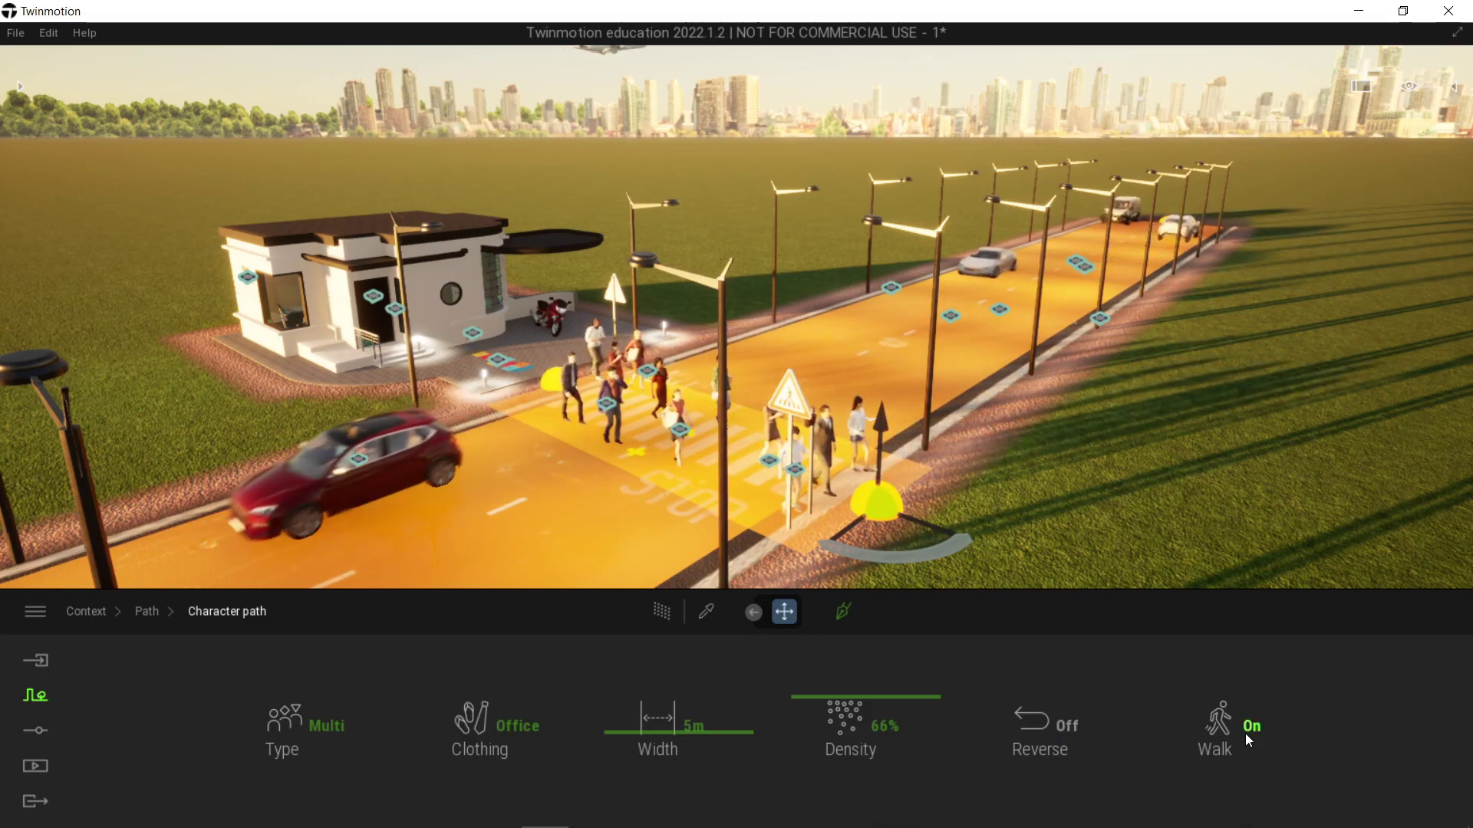
key(Return)
click(876, 725)
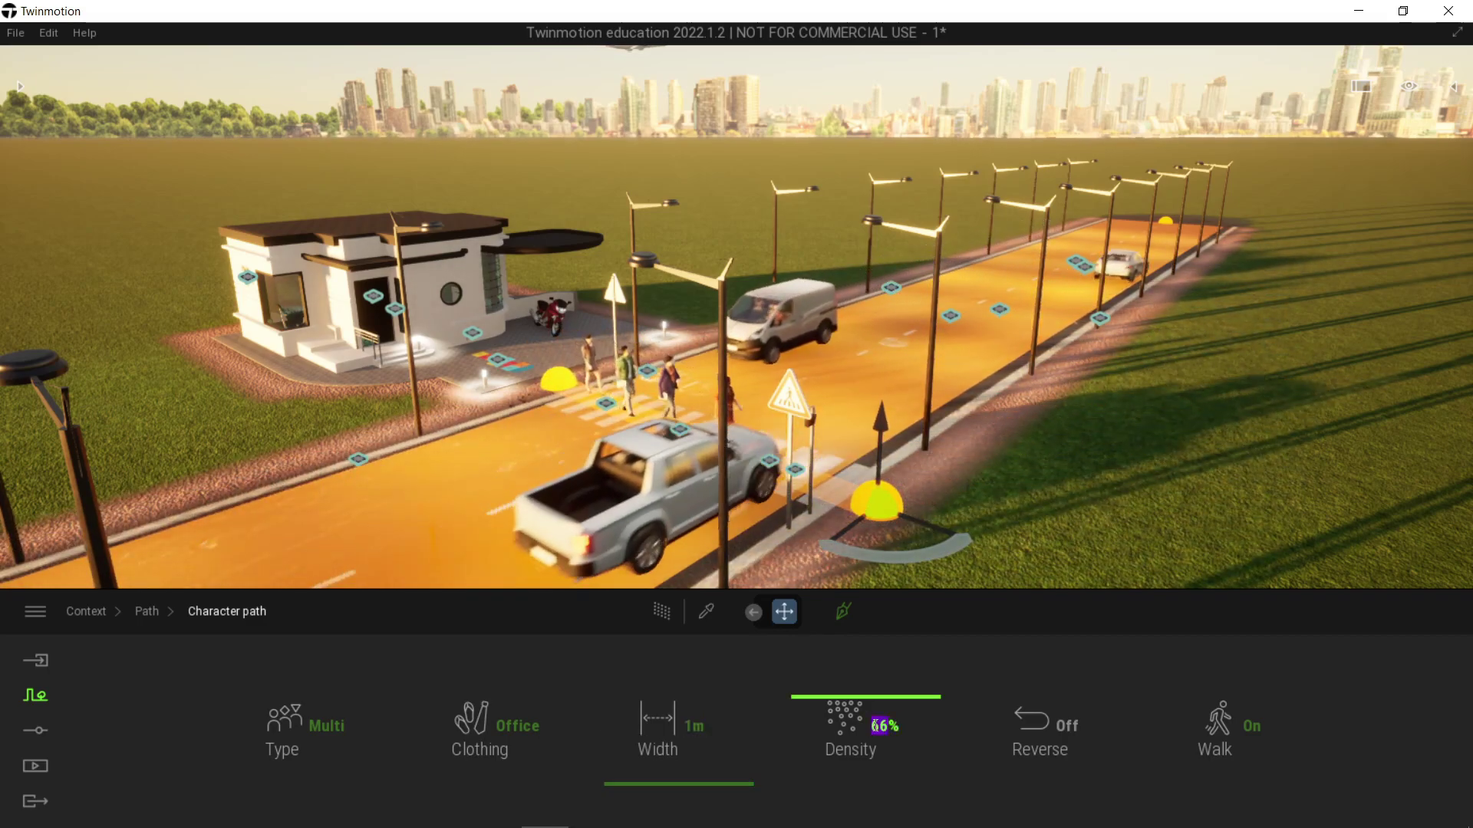
text(10)
key(Return)
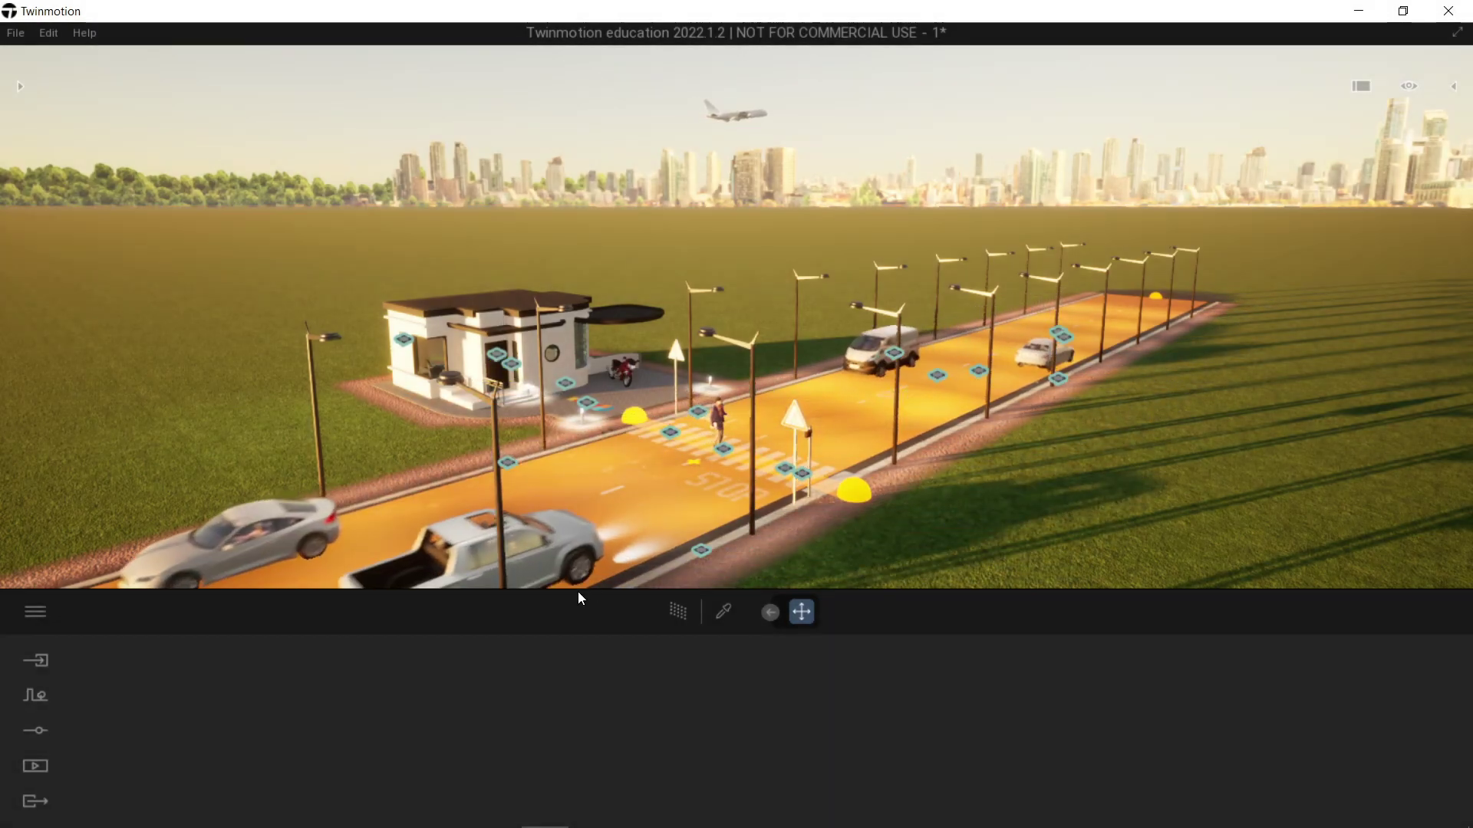
Draw a bicycle path along the house-side sidewalk, ending at the far end of the road.
click(29, 700)
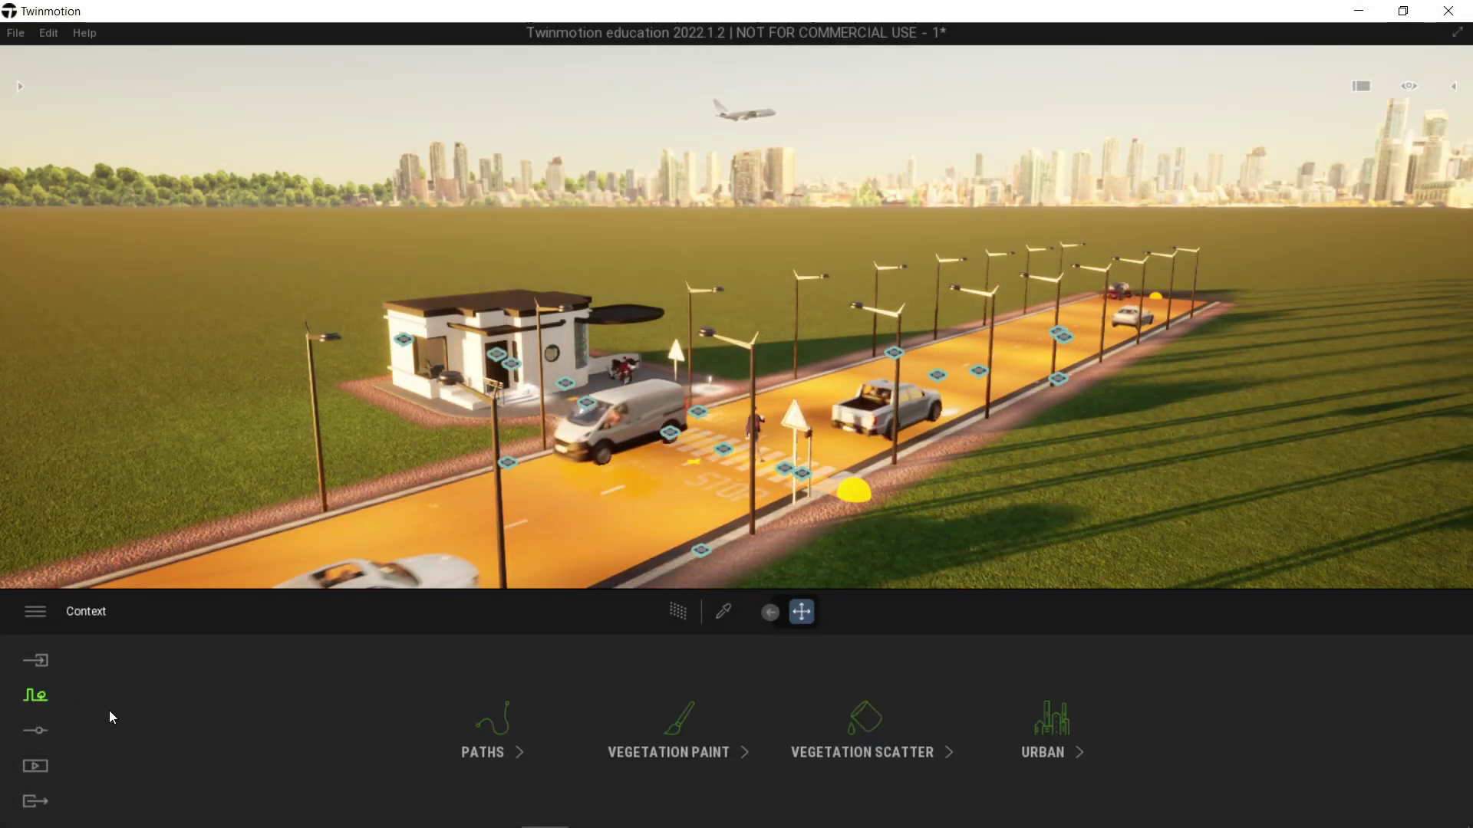
click(486, 721)
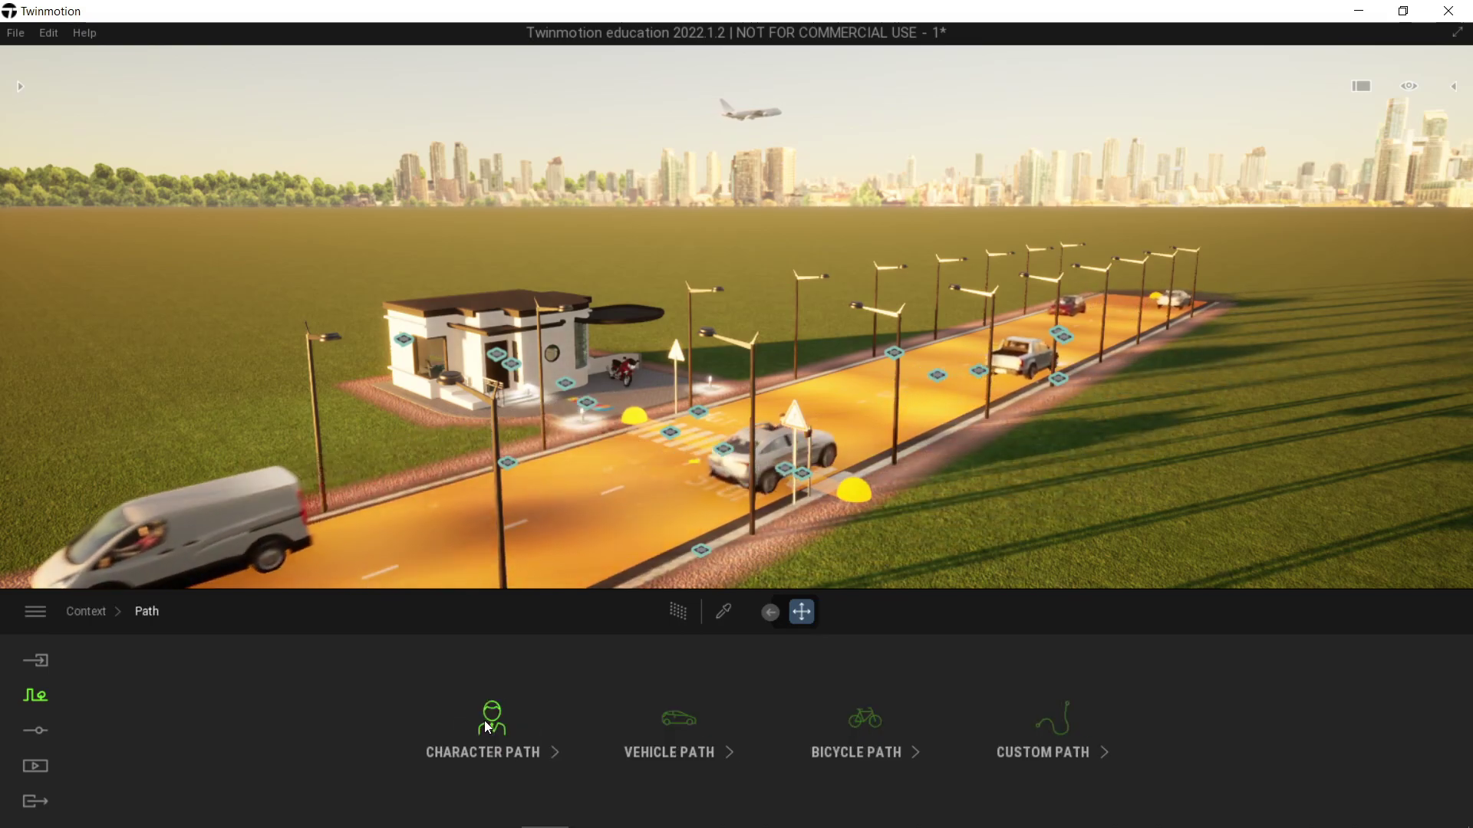
click(844, 731)
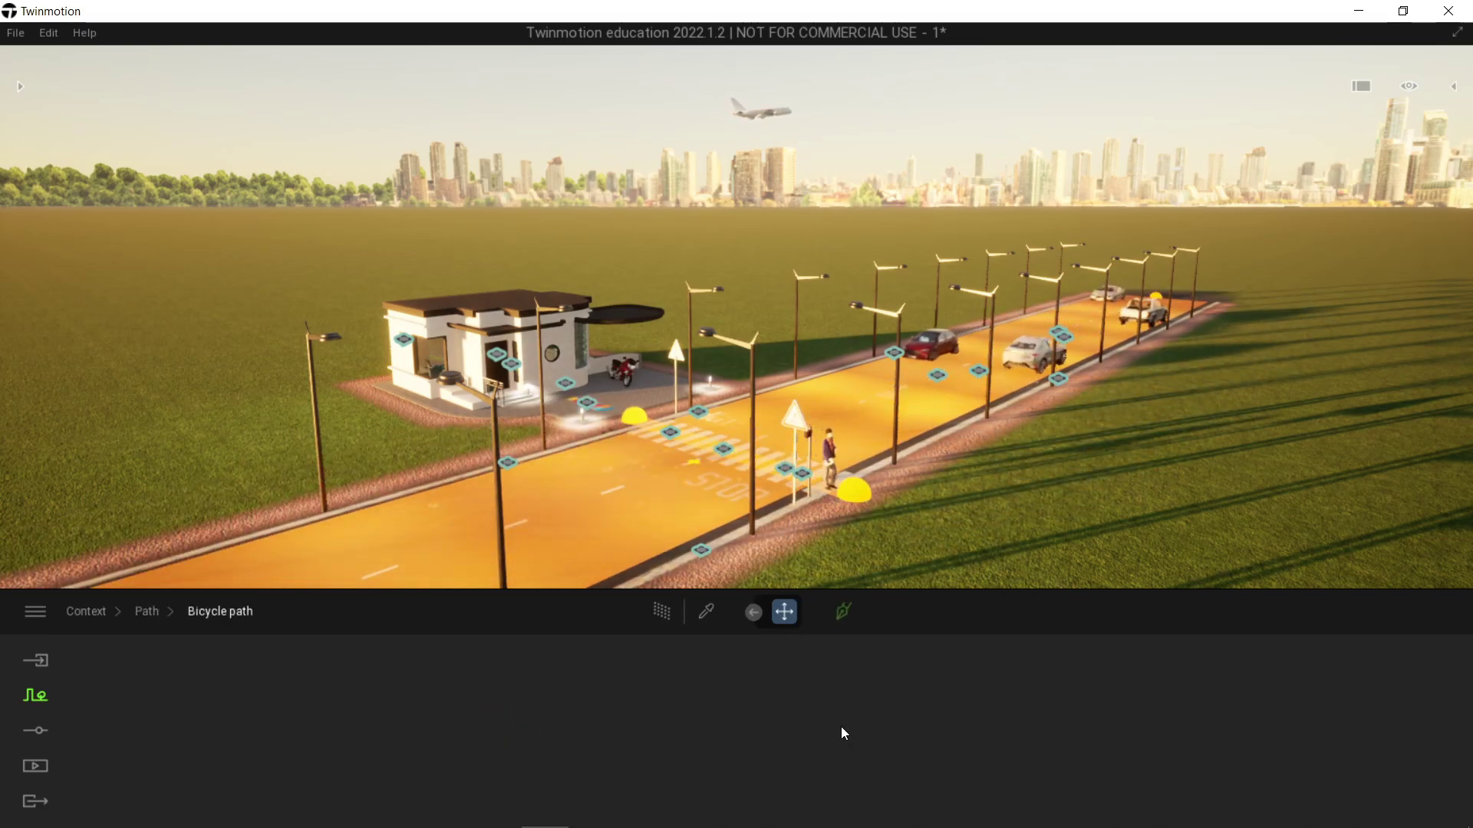
click(843, 612)
key(a)
key(w)
right_drag(807, 381, 518, 352)
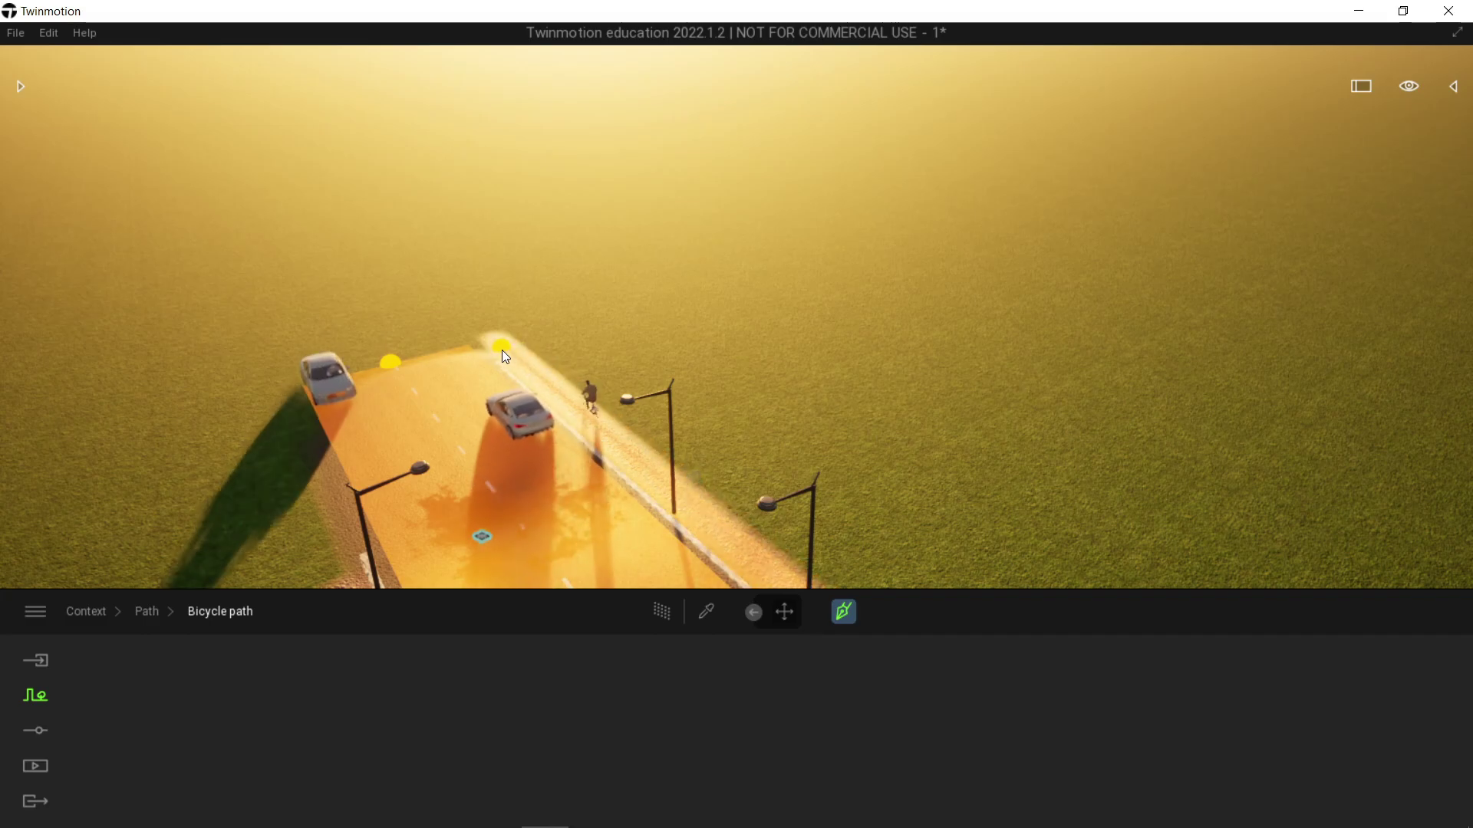
click(501, 347)
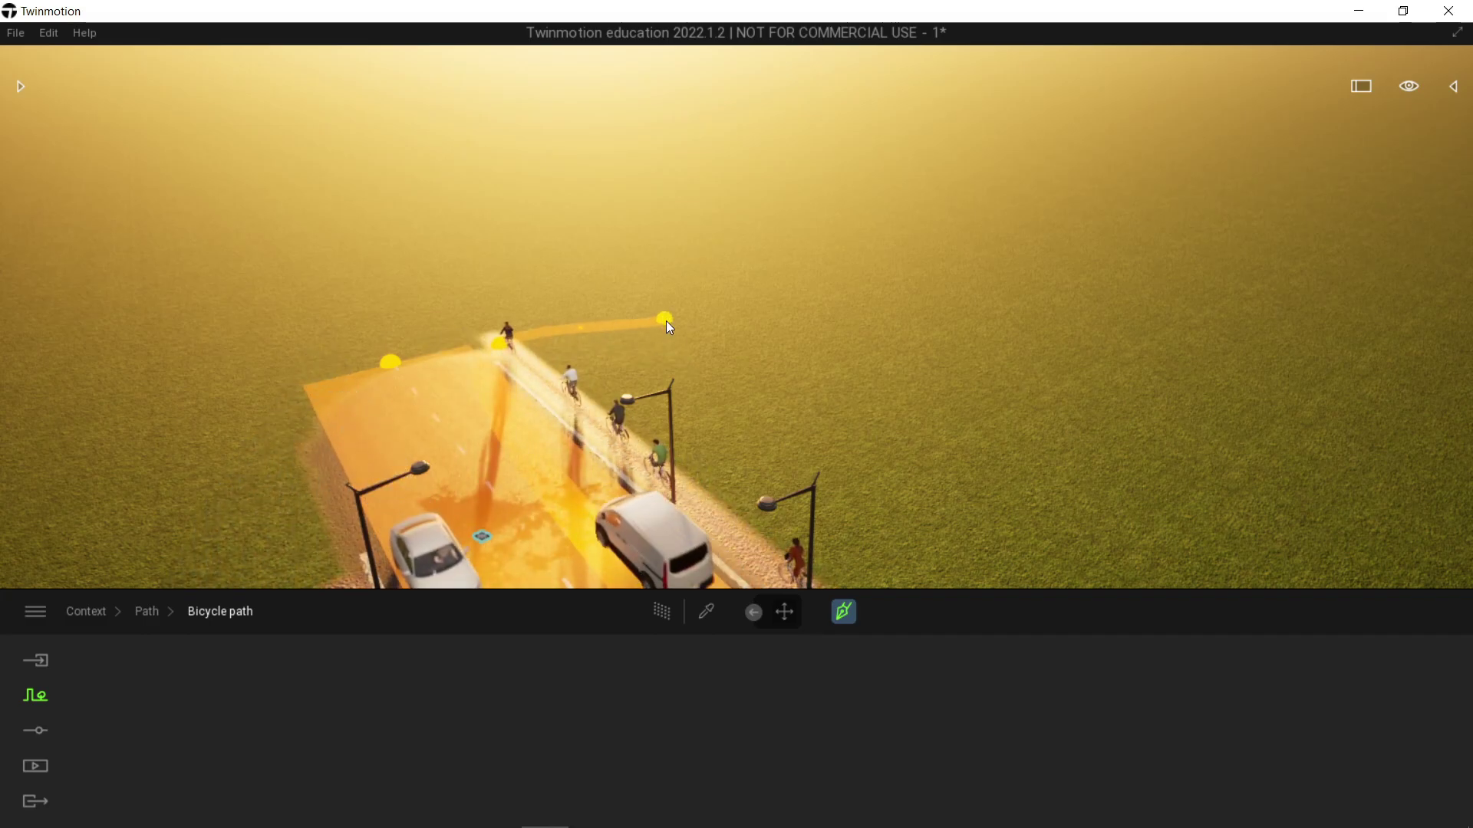
key(Escape)
Select the bicycle path, try two lanes with a 1 m lane offset, and turn two lanes off again.
right_drag(670, 324, 905, 338)
right_drag(675, 352, 784, 315)
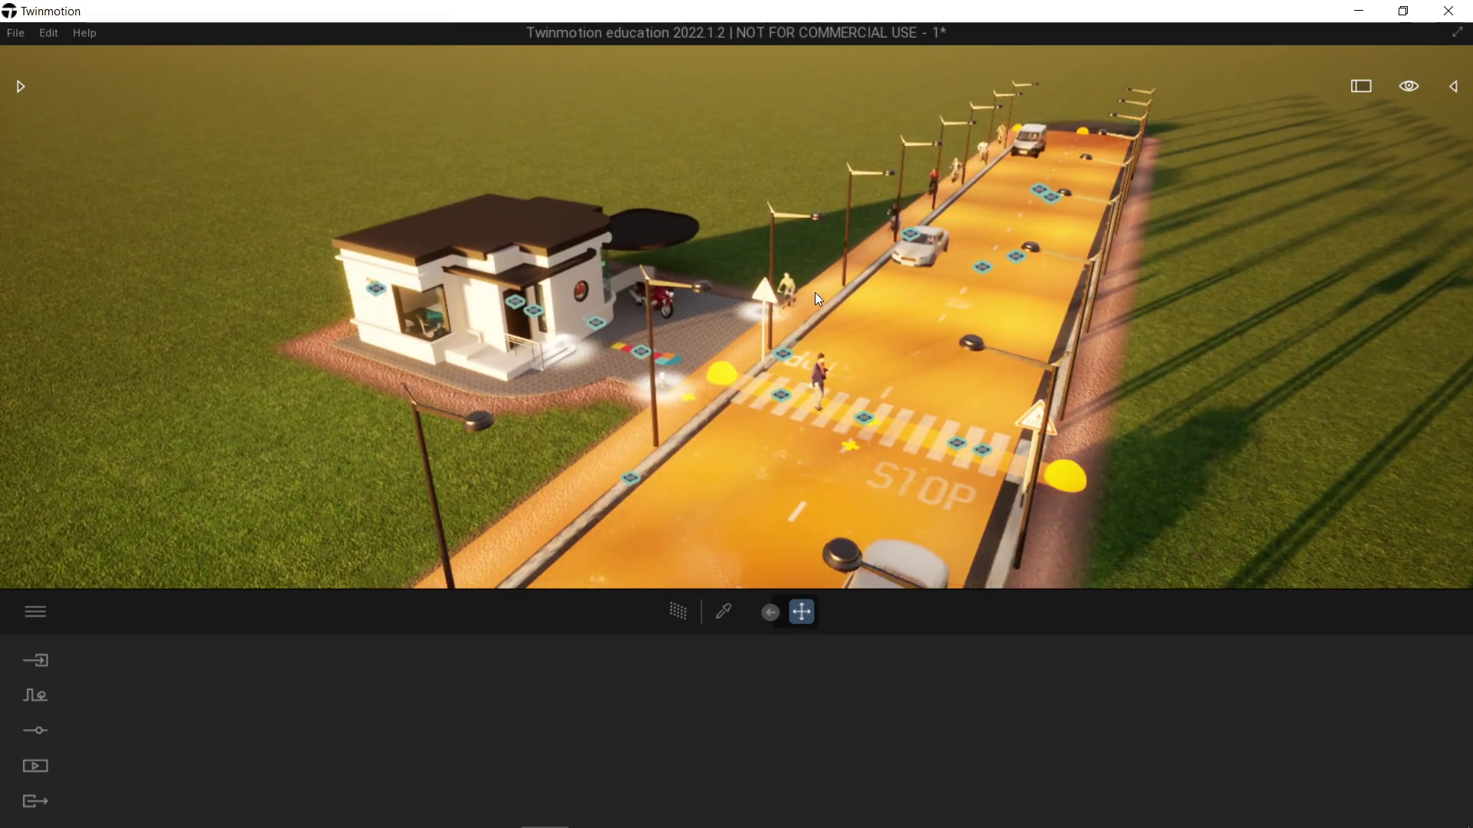
click(815, 299)
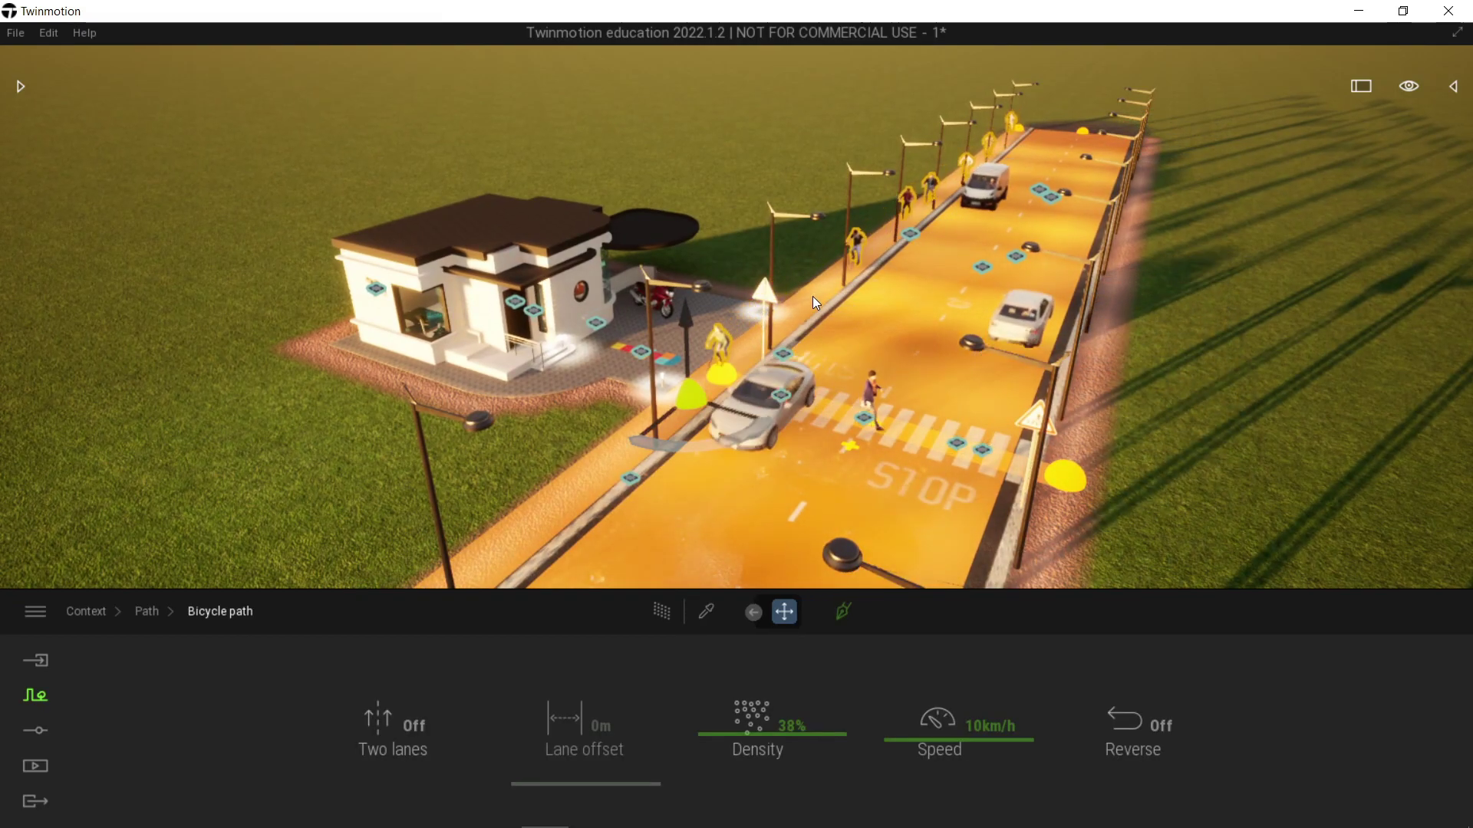
click(406, 741)
click(407, 741)
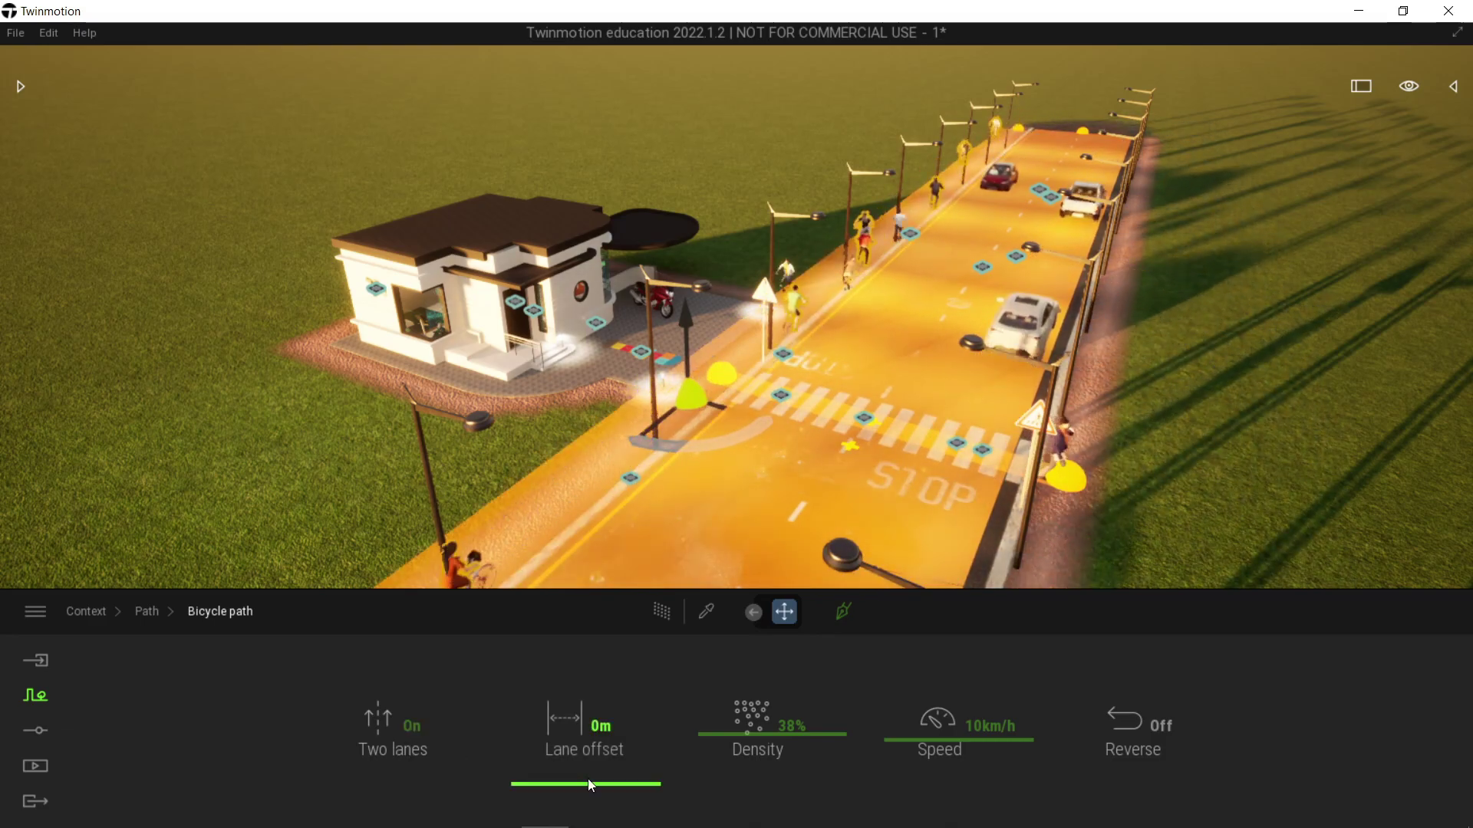
drag(595, 787, 614, 714)
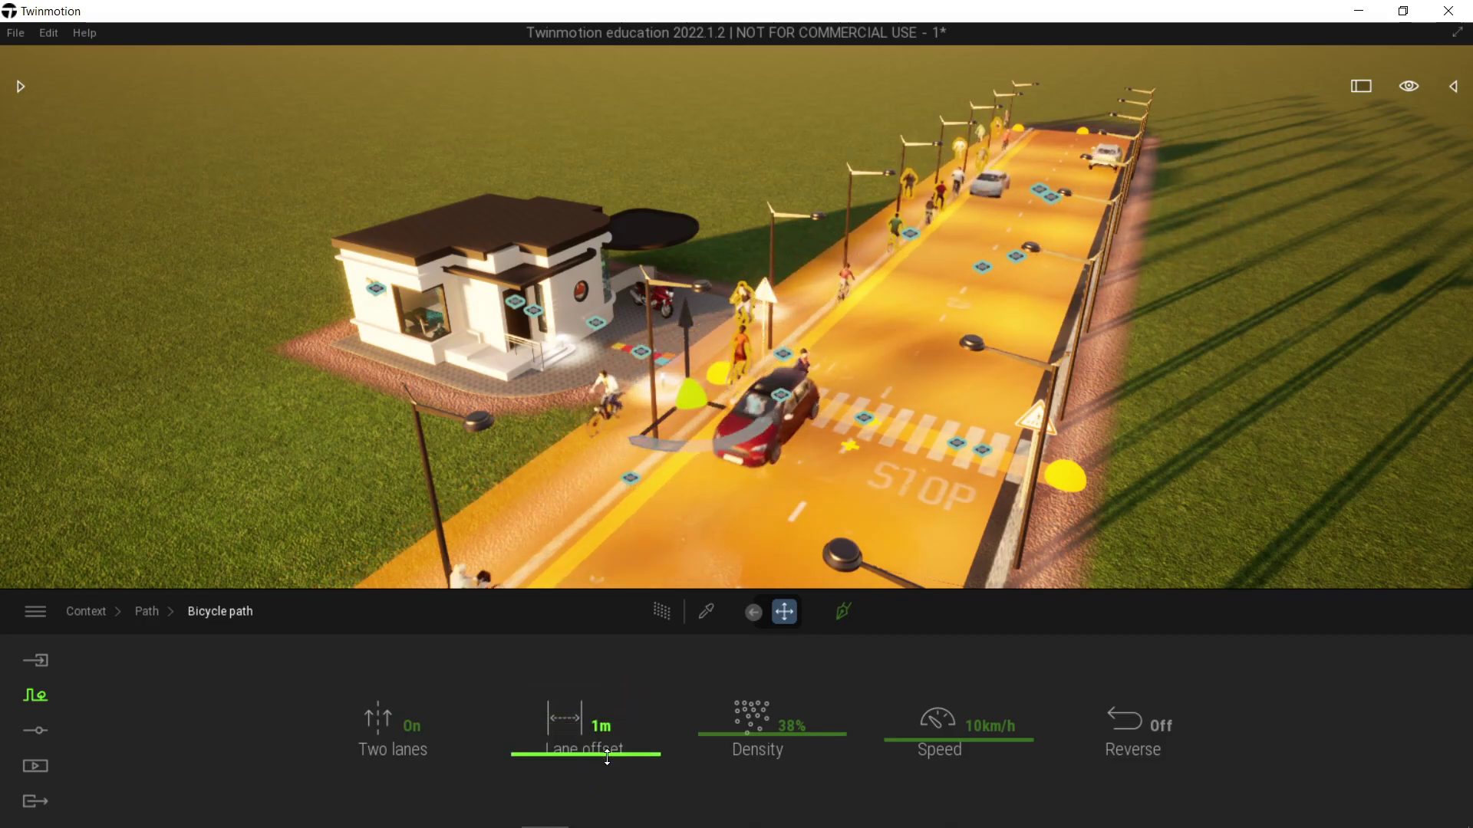
click(414, 738)
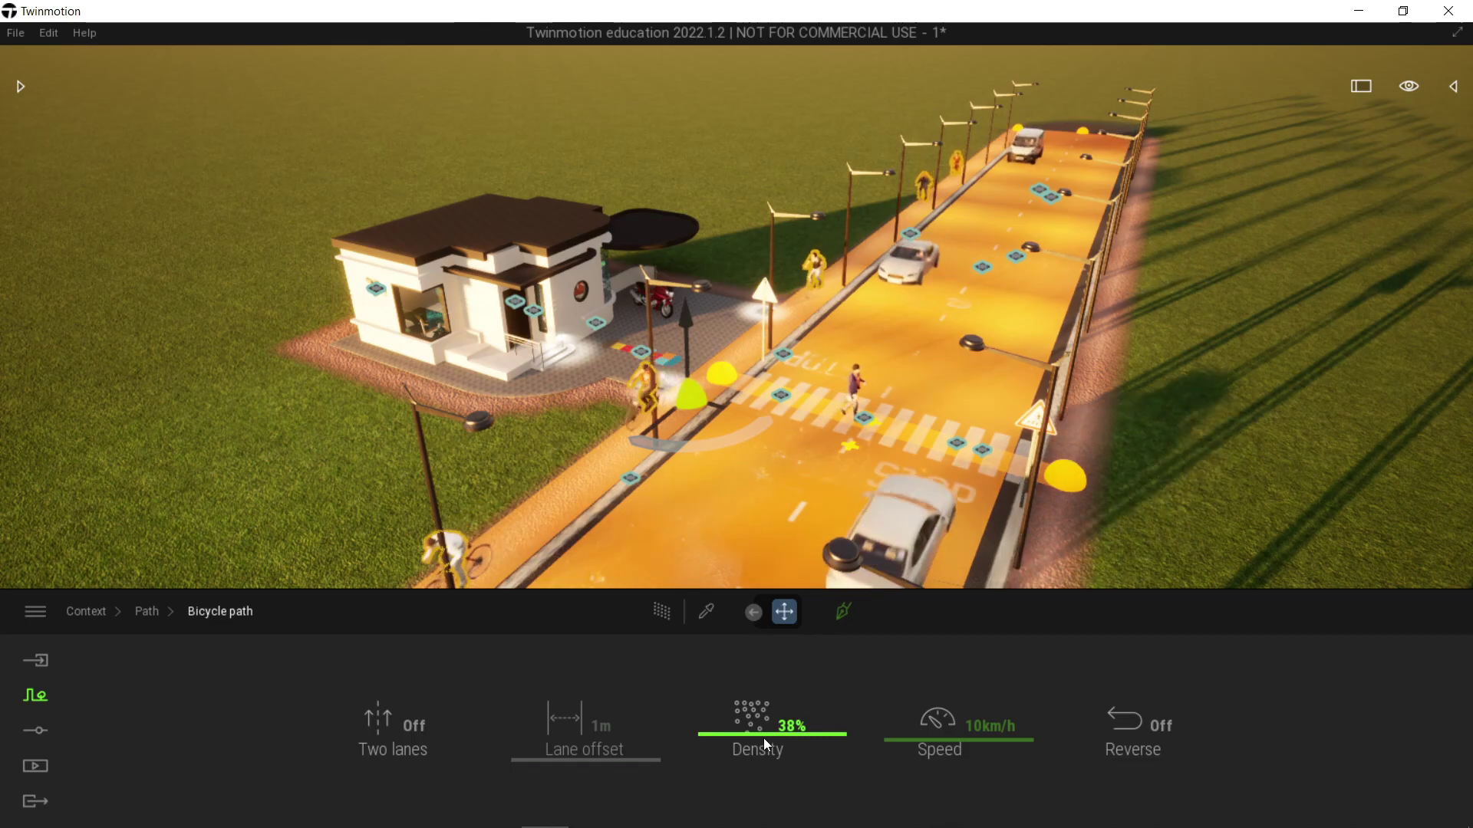
Turn on Reverse for the bicycle path, set its density to 9% and speed to 6 km/h, and deselect it.
mouse_move(766, 740)
mouse_down()
mouse_move(772, 702)
mouse_move(771, 735)
mouse_up()
drag(951, 739, 956, 730)
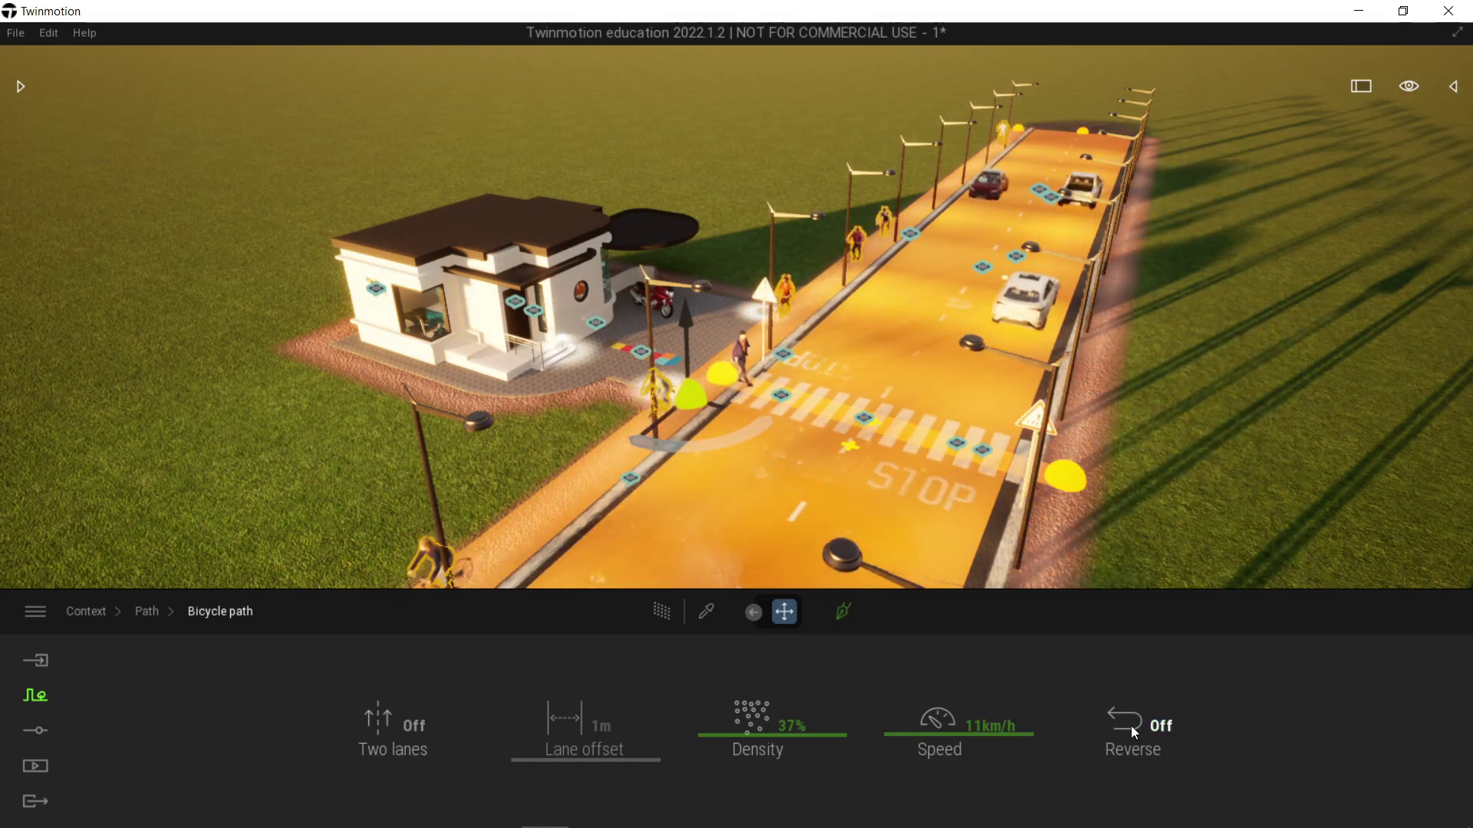
click(1131, 725)
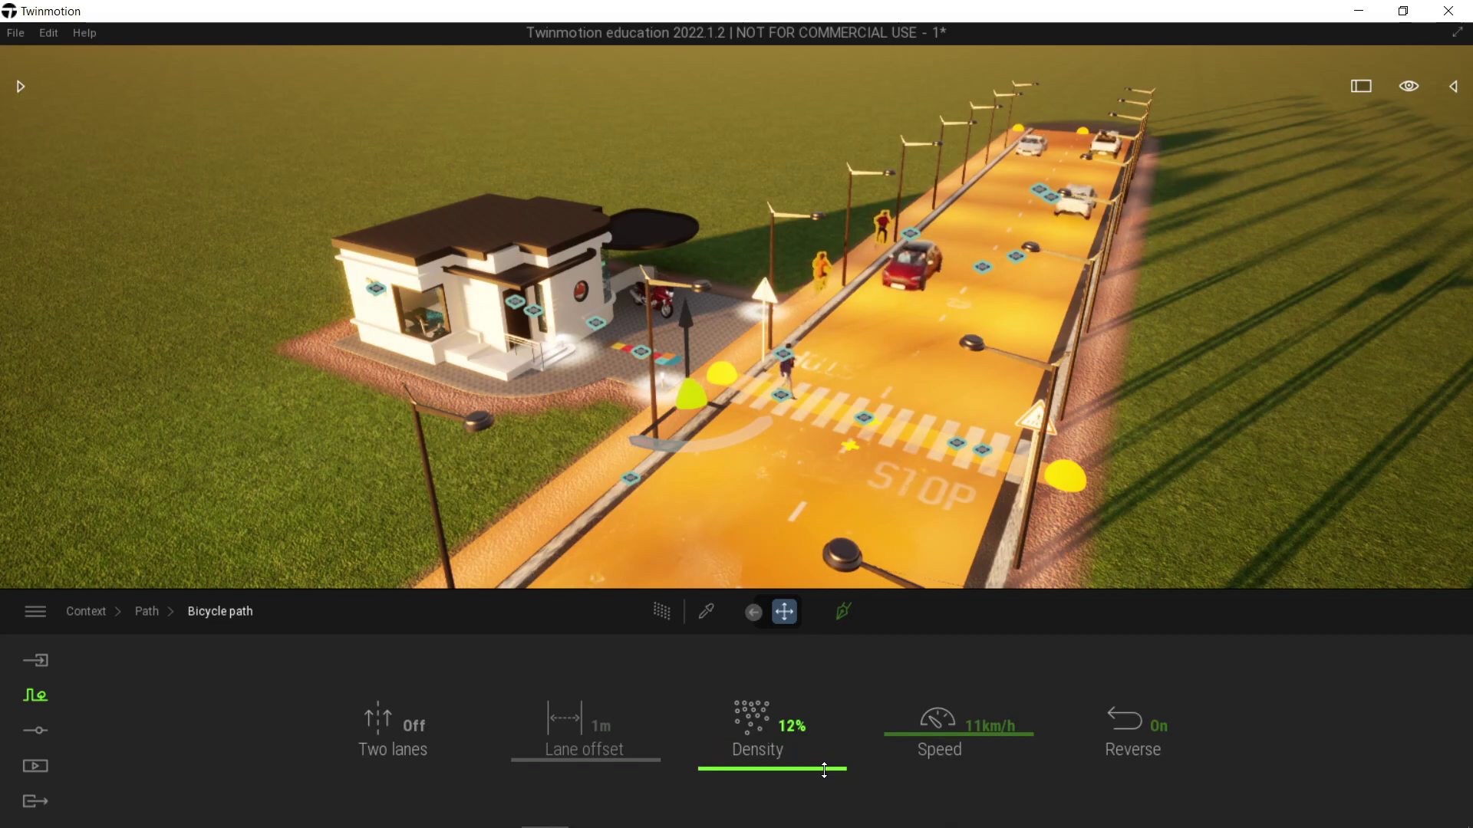
drag(824, 770, 826, 790)
drag(976, 743, 977, 759)
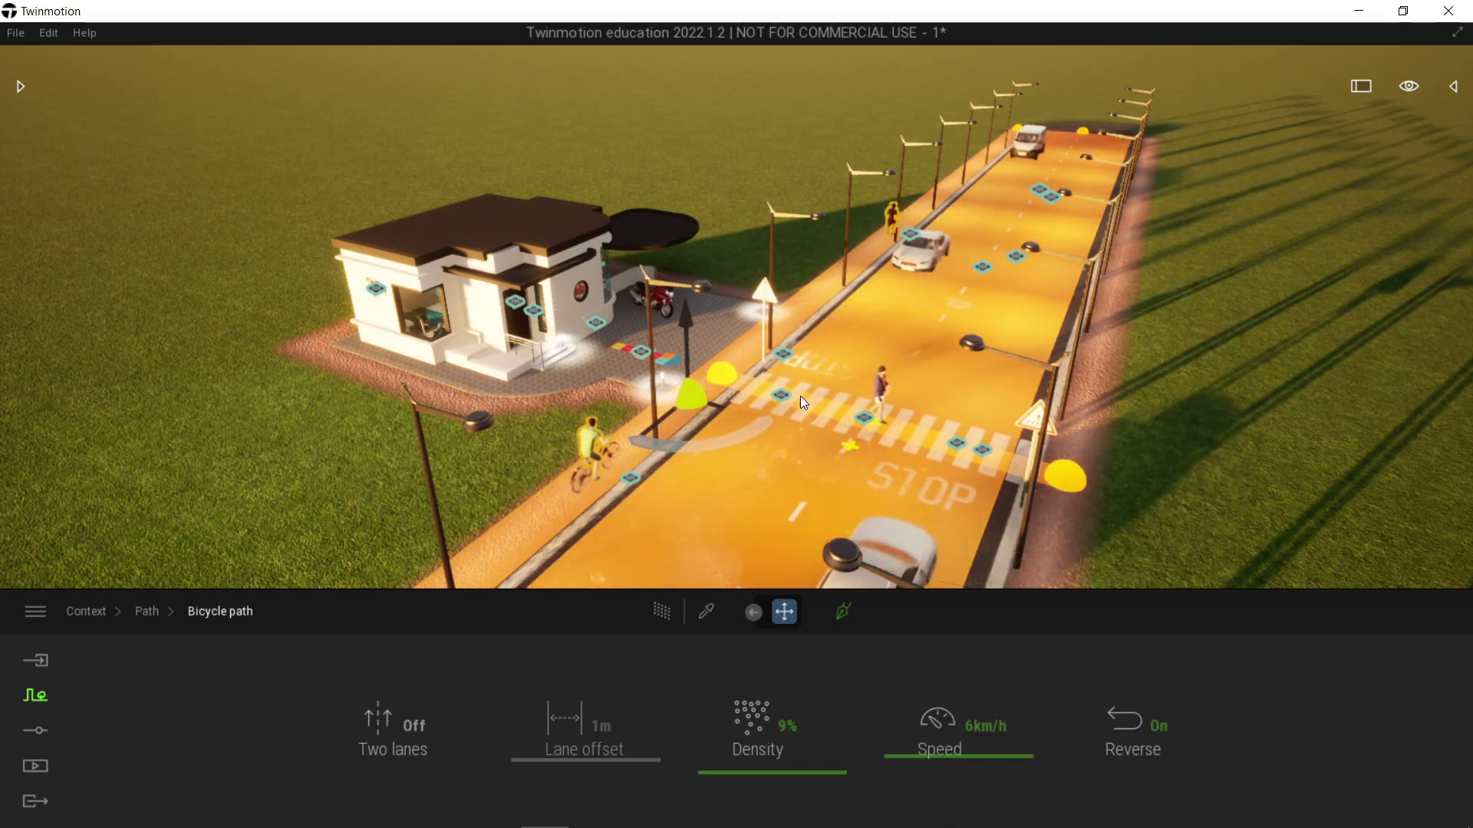
click(761, 219)
right_drag(761, 219, 790, 252)
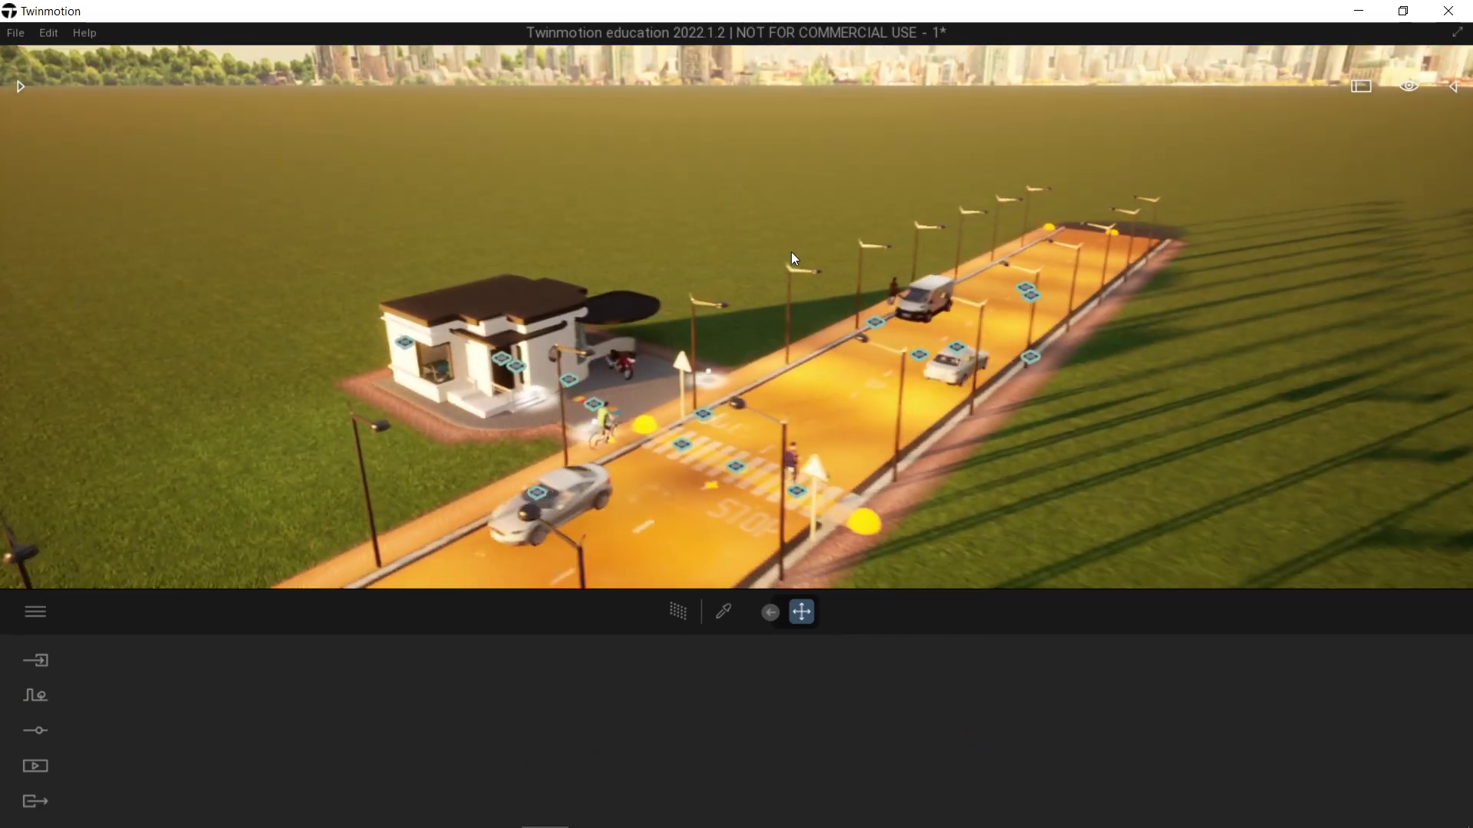
middle_drag(790, 252, 748, 251)
scroll(748, 251, down, 2)
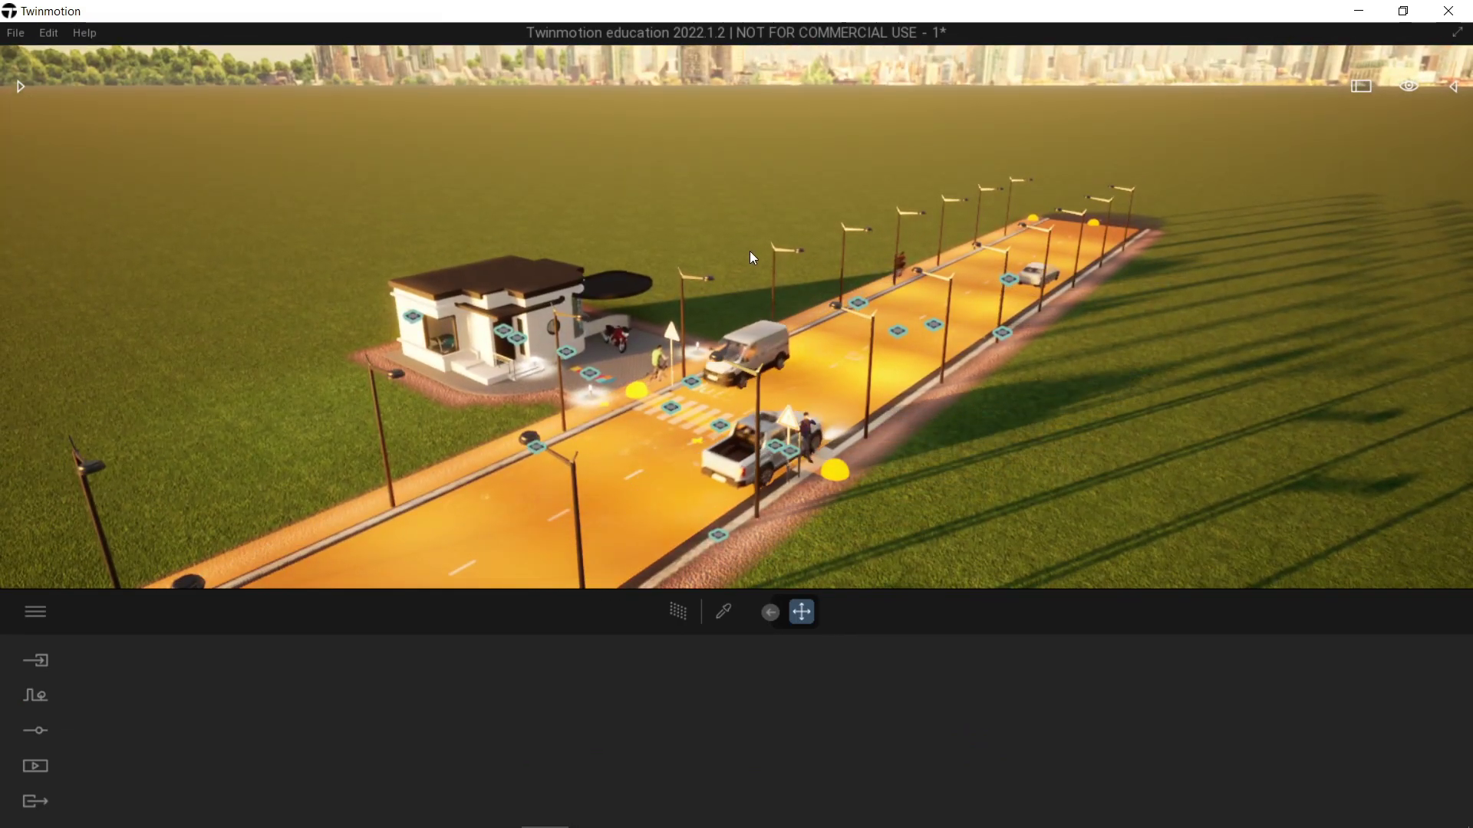
right_drag(625, 189, 678, 250)
scroll(678, 250, down, 2)
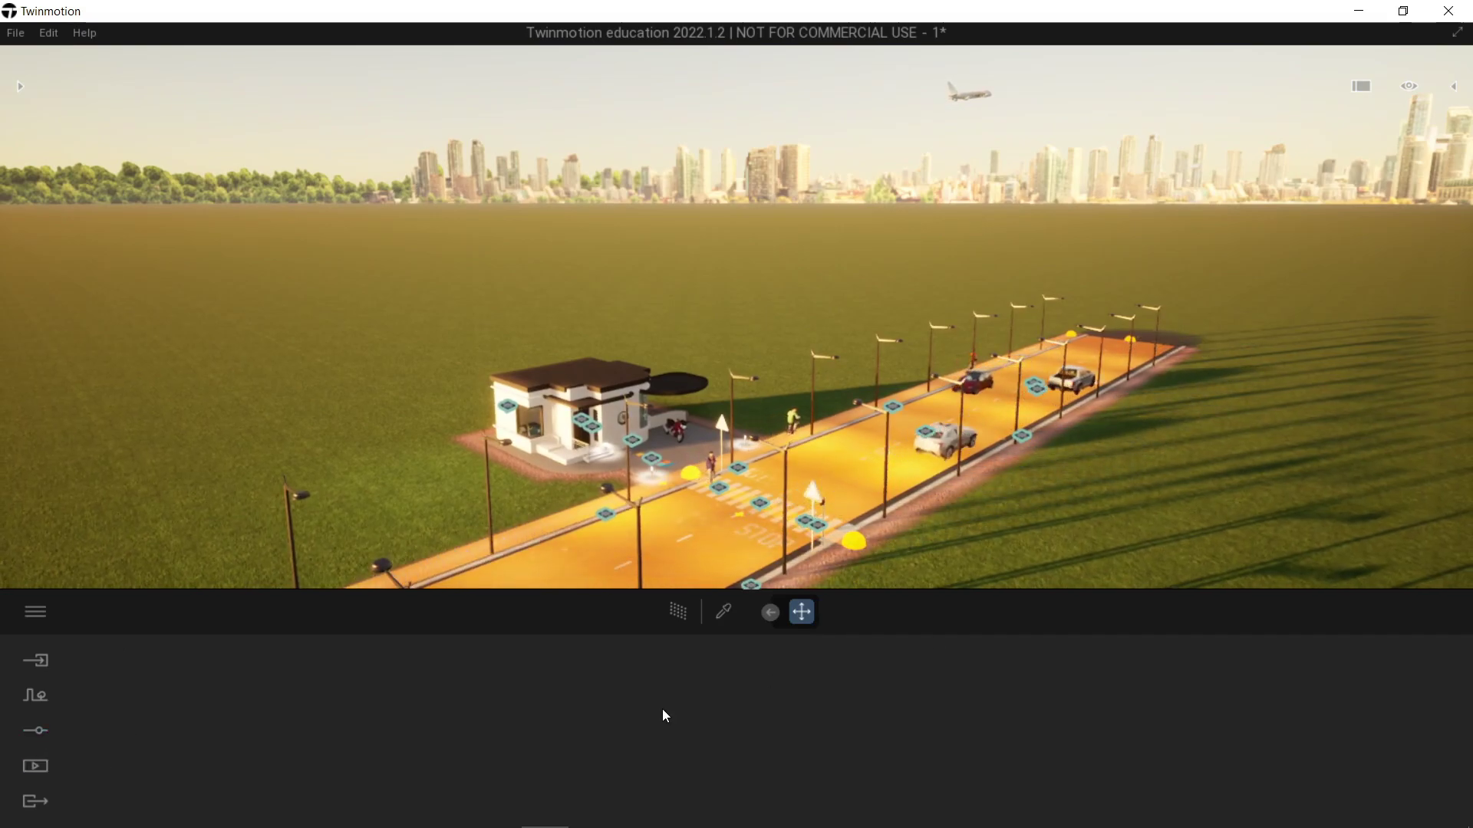
Draw a U-shaped custom path on the grass beside the road, opposite the house, and finish it.
click(38, 698)
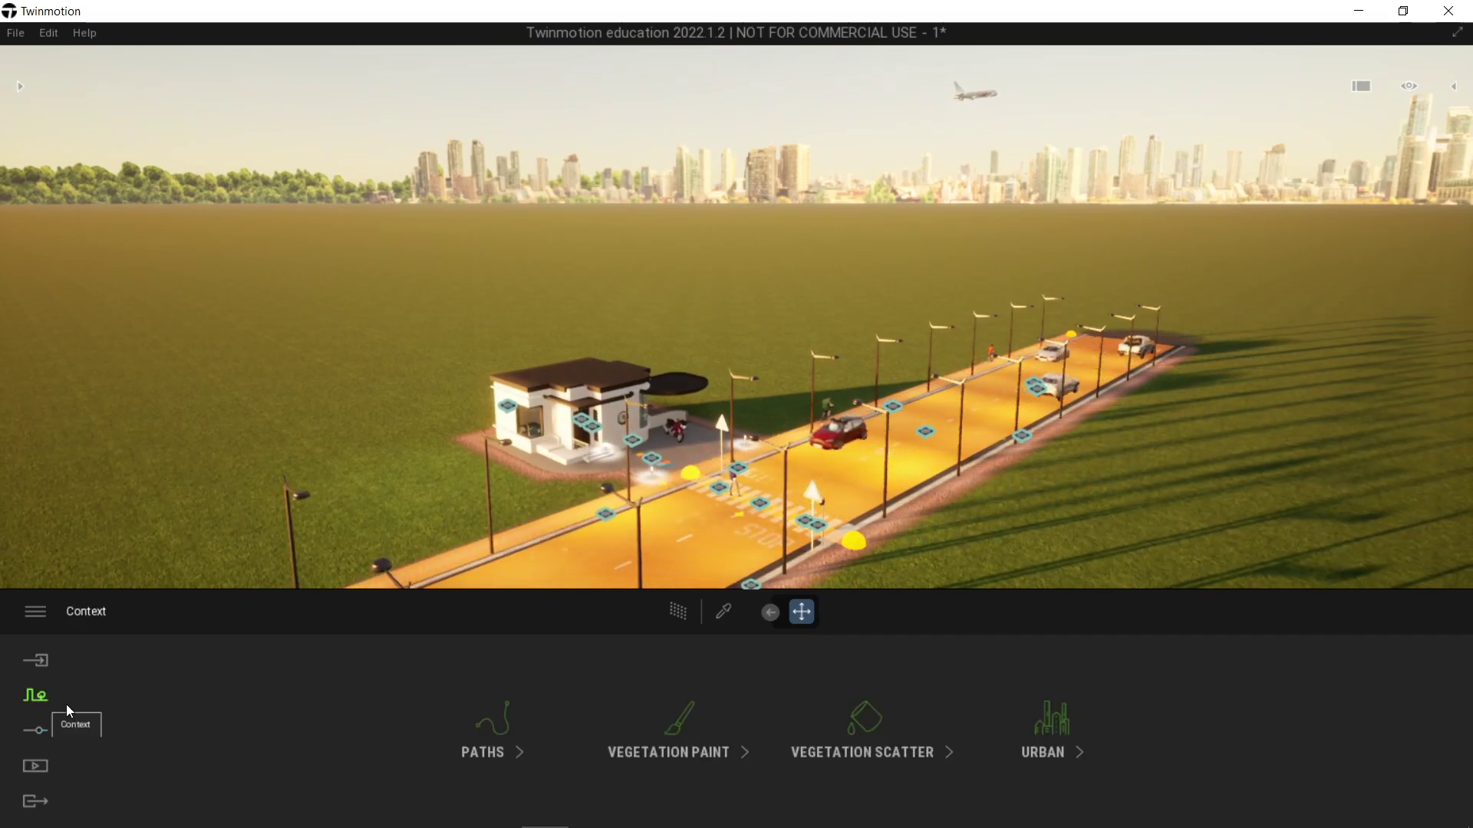
click(506, 738)
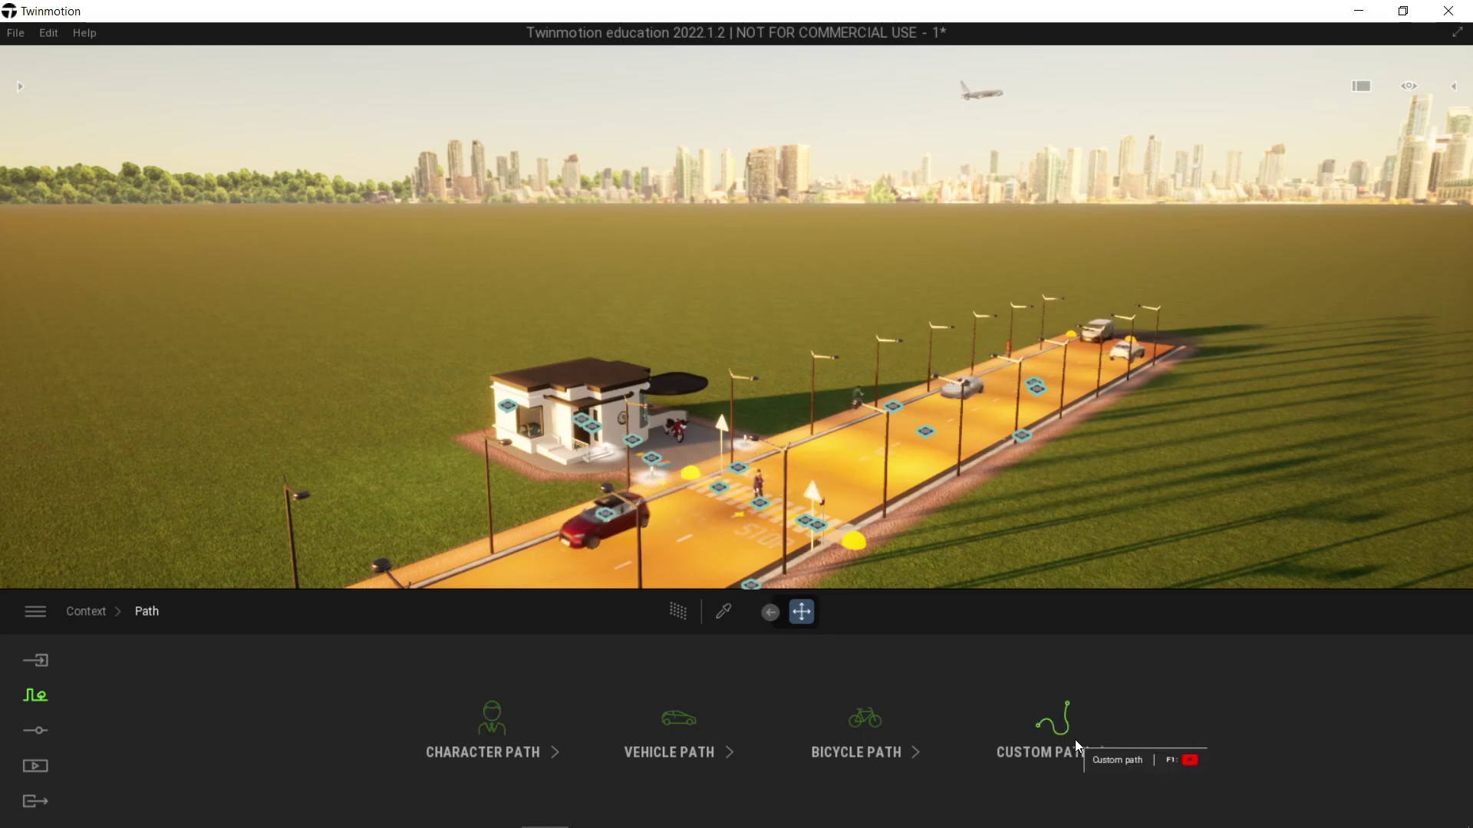
click(1074, 740)
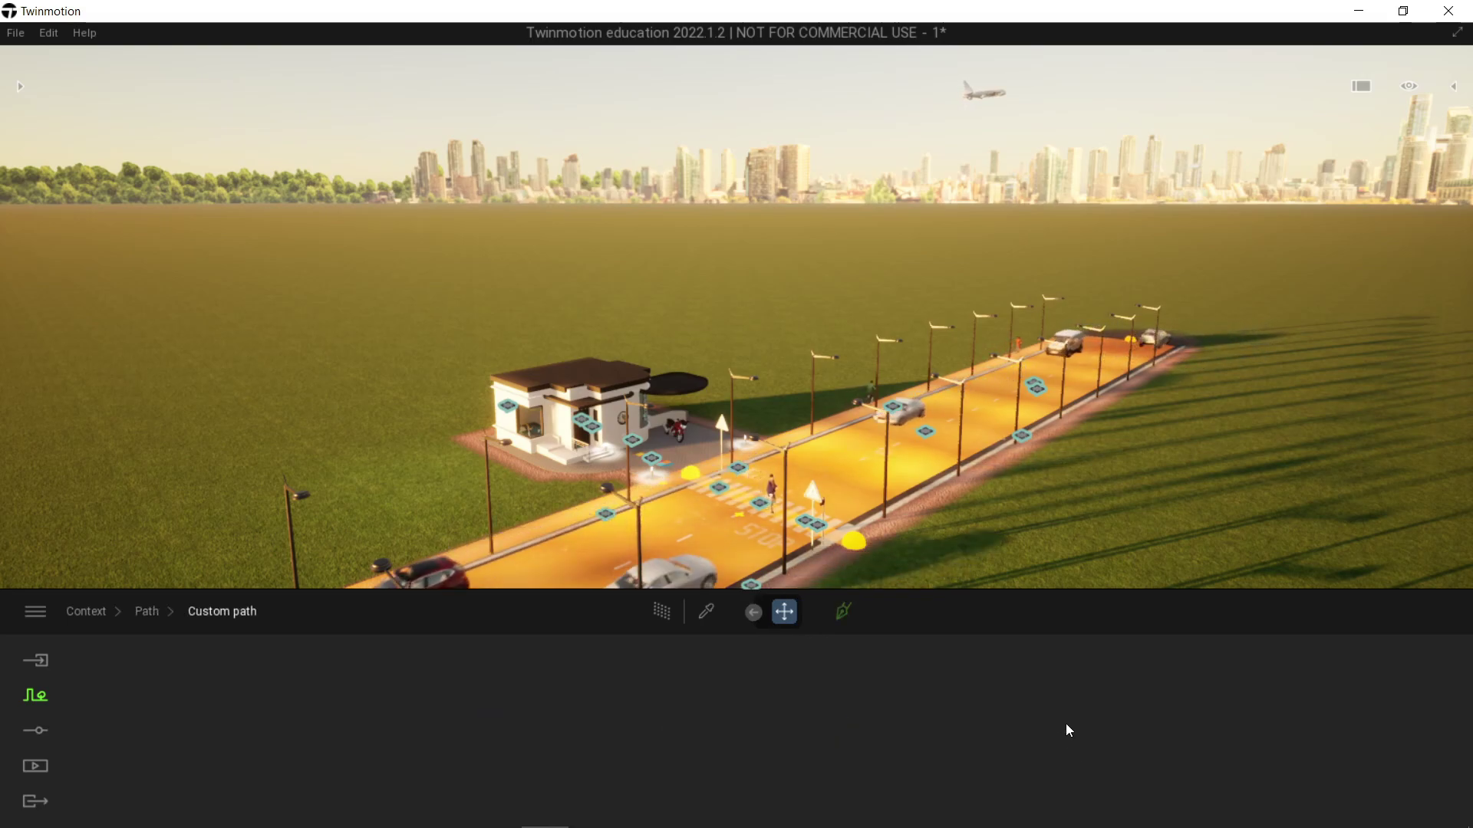
click(850, 618)
middle_drag(1070, 503, 924, 459)
right_drag(924, 459, 897, 425)
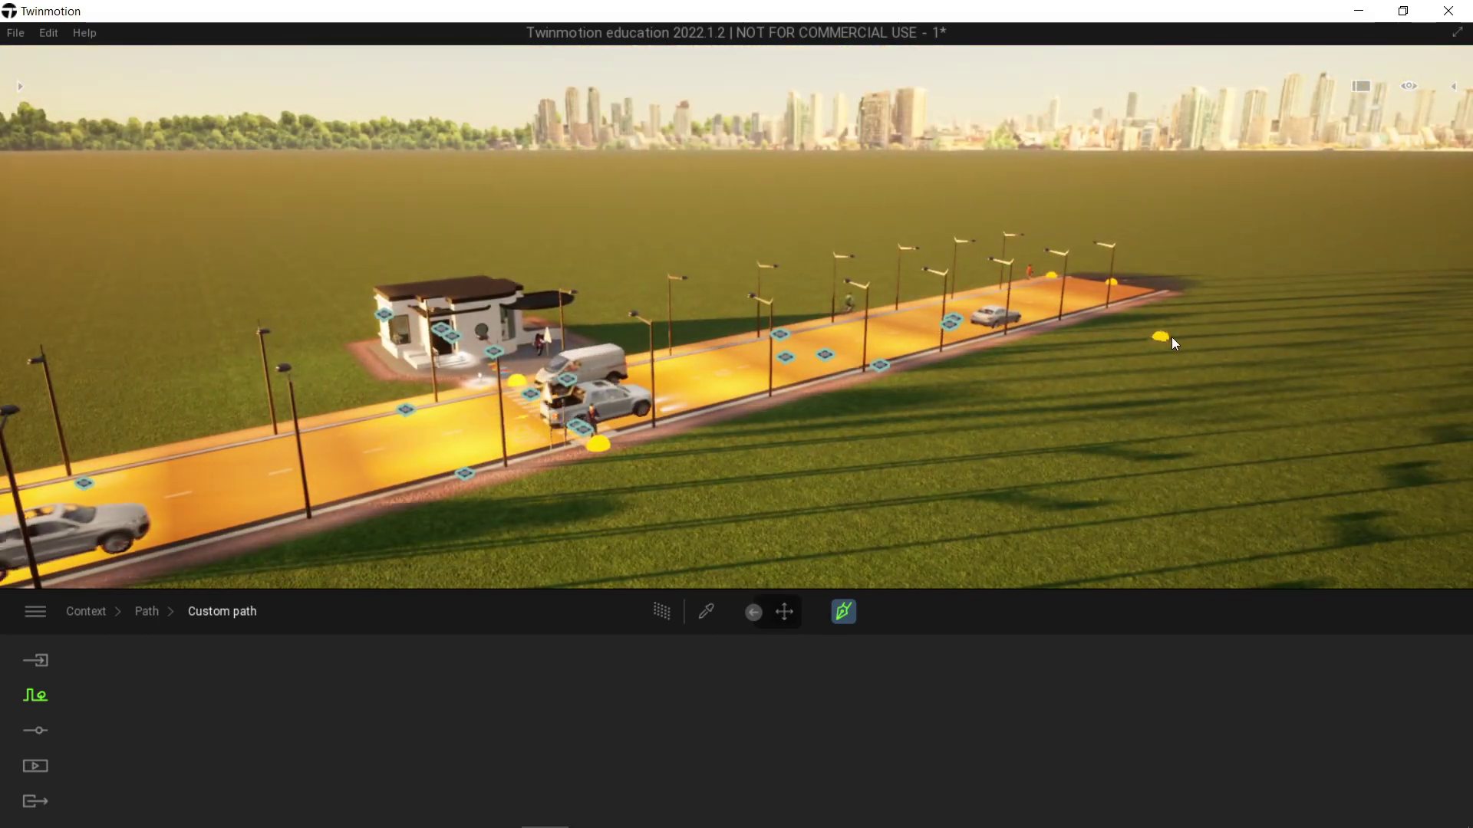
click(1195, 316)
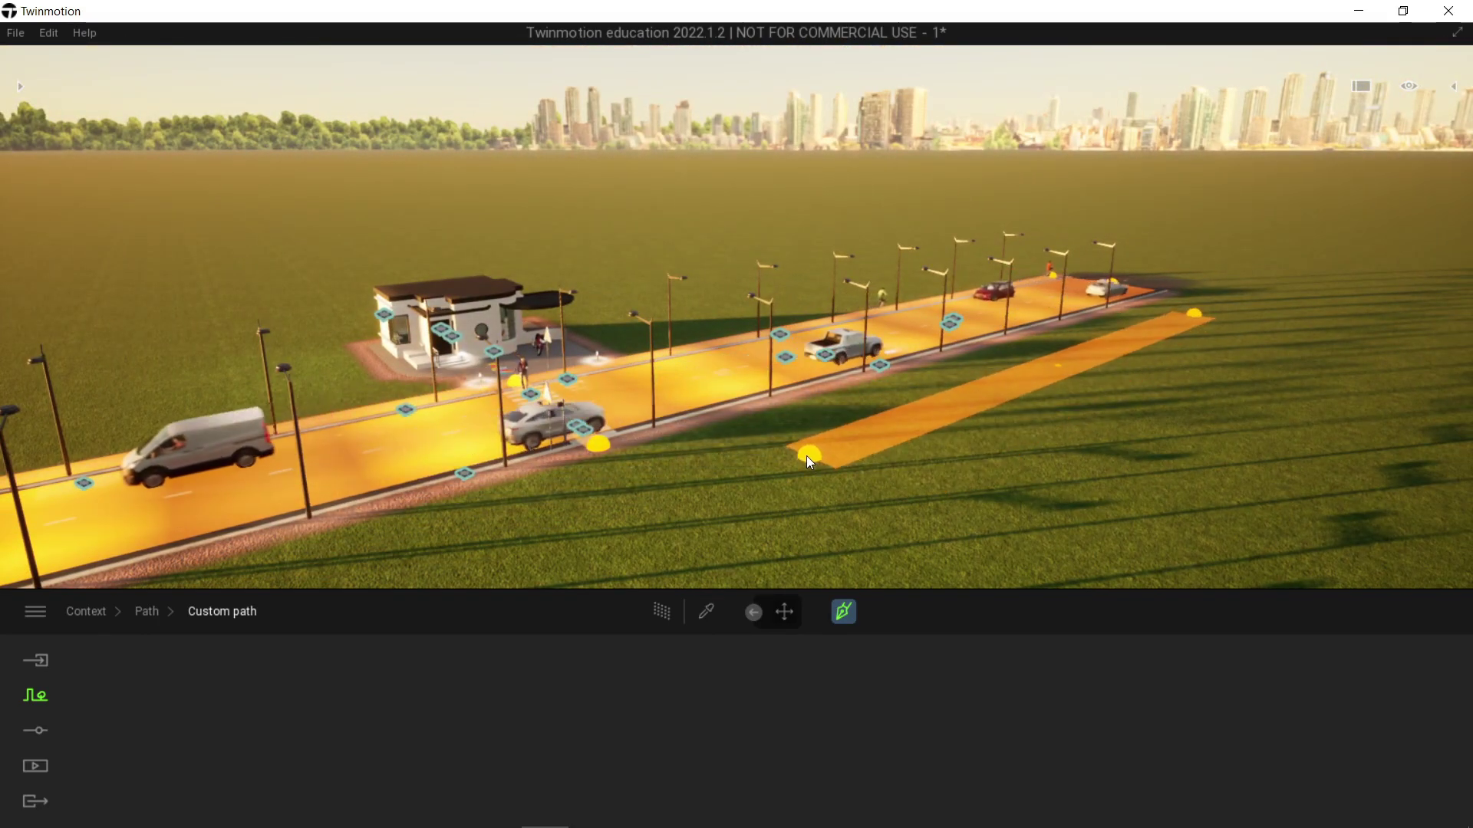
click(807, 456)
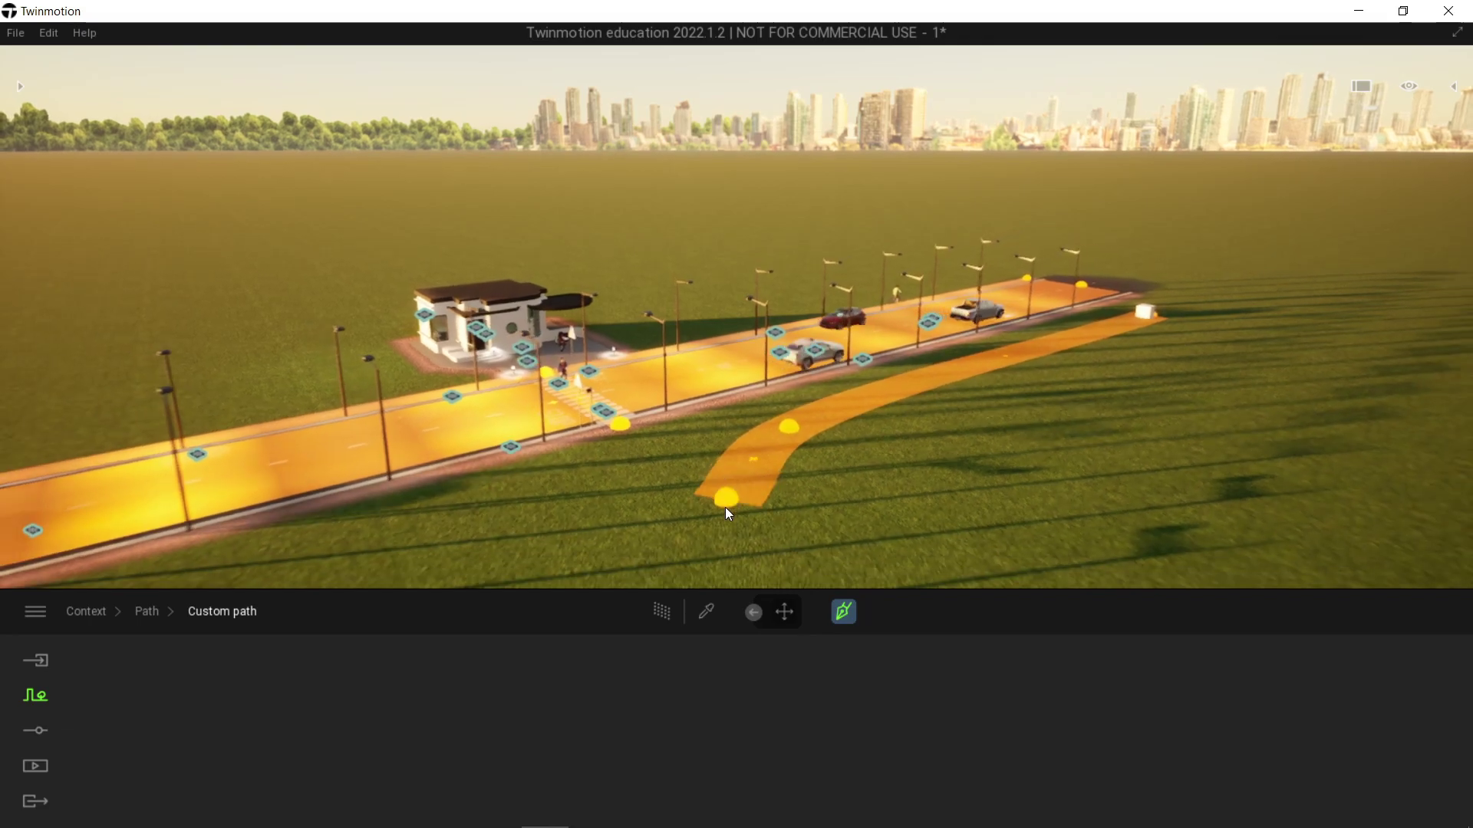
key(s)
key(s)
key(d)
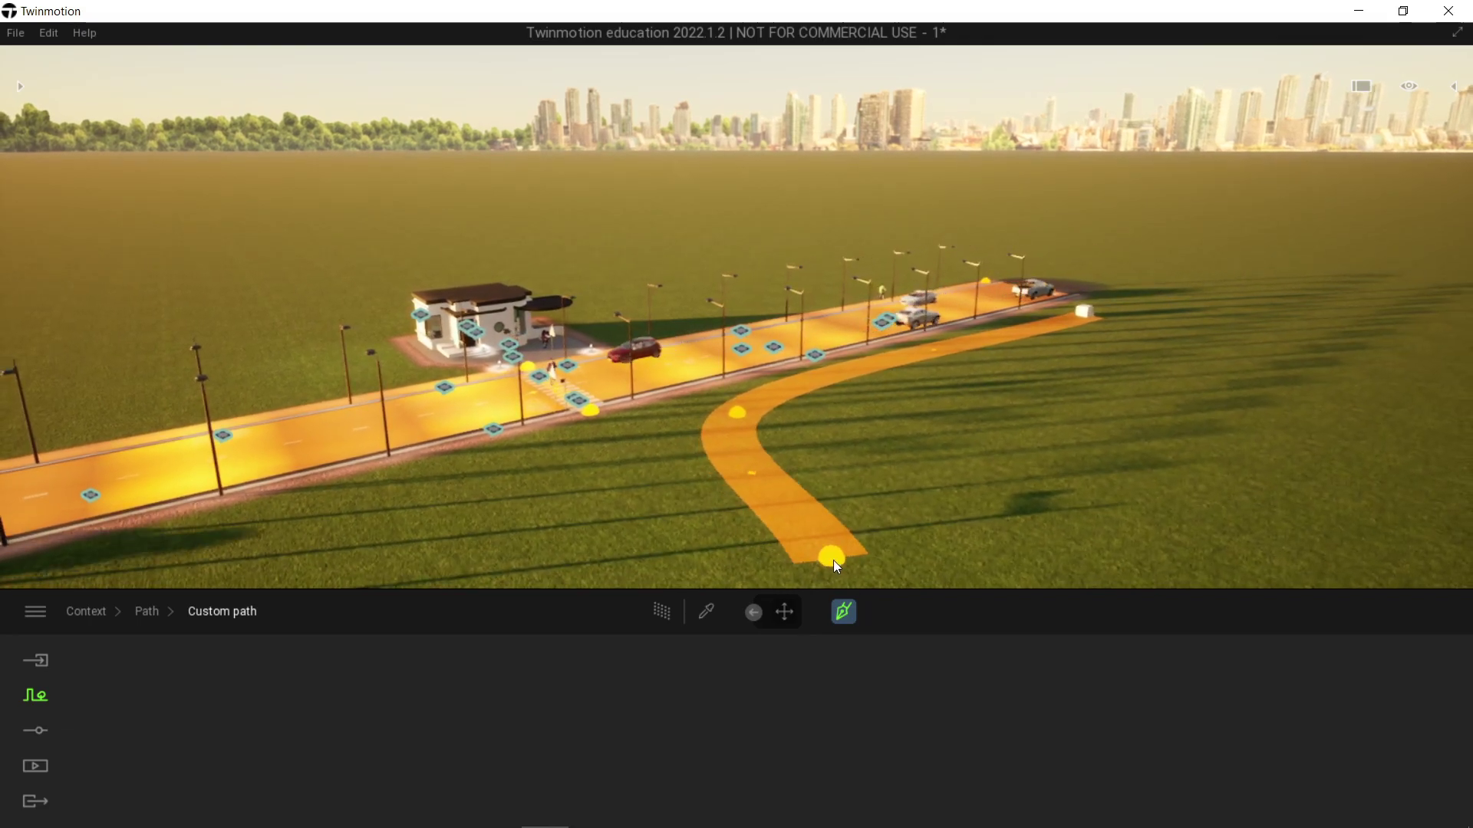
click(833, 560)
click(1194, 412)
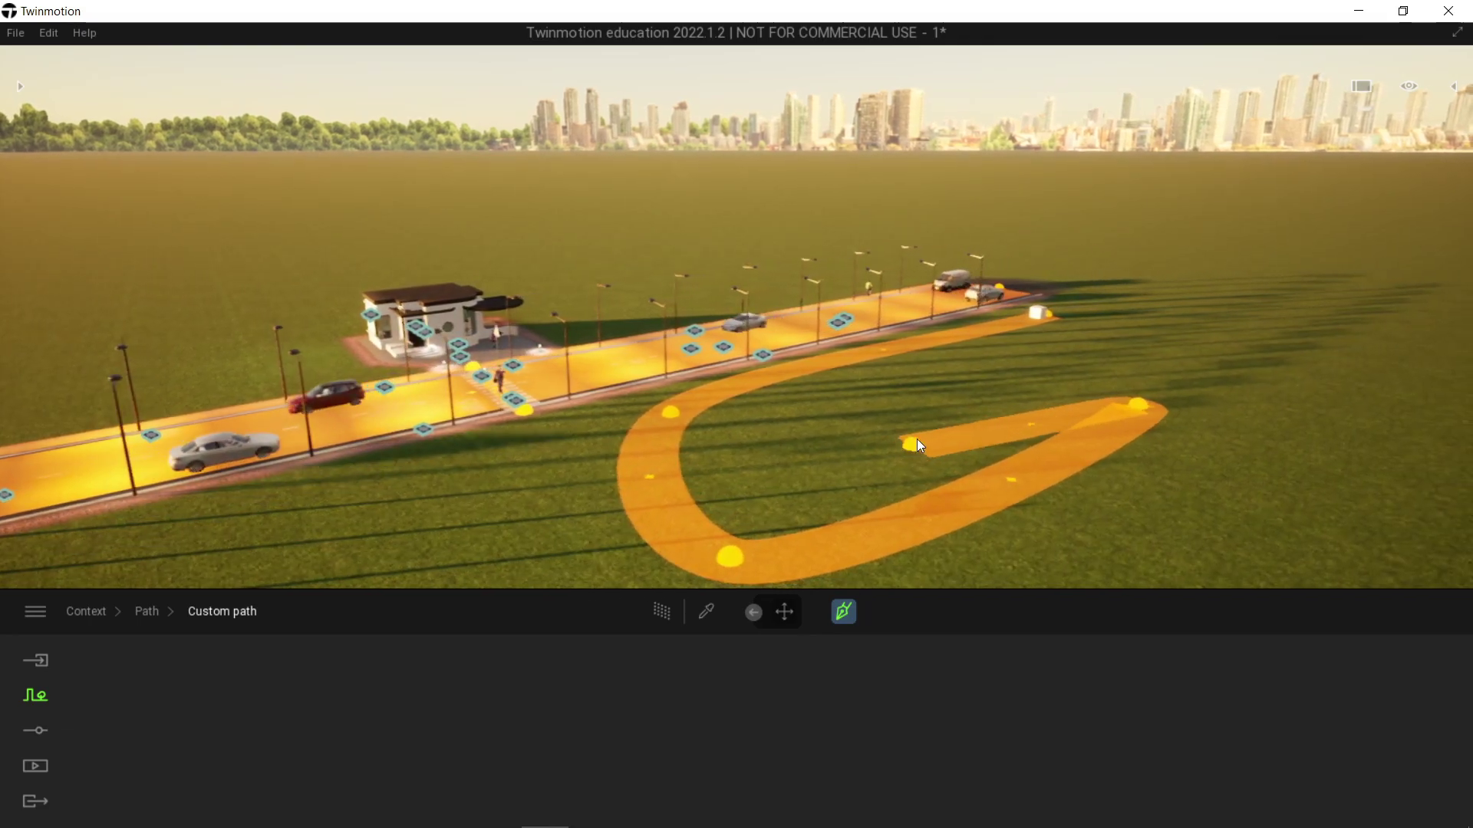
right_click(925, 421)
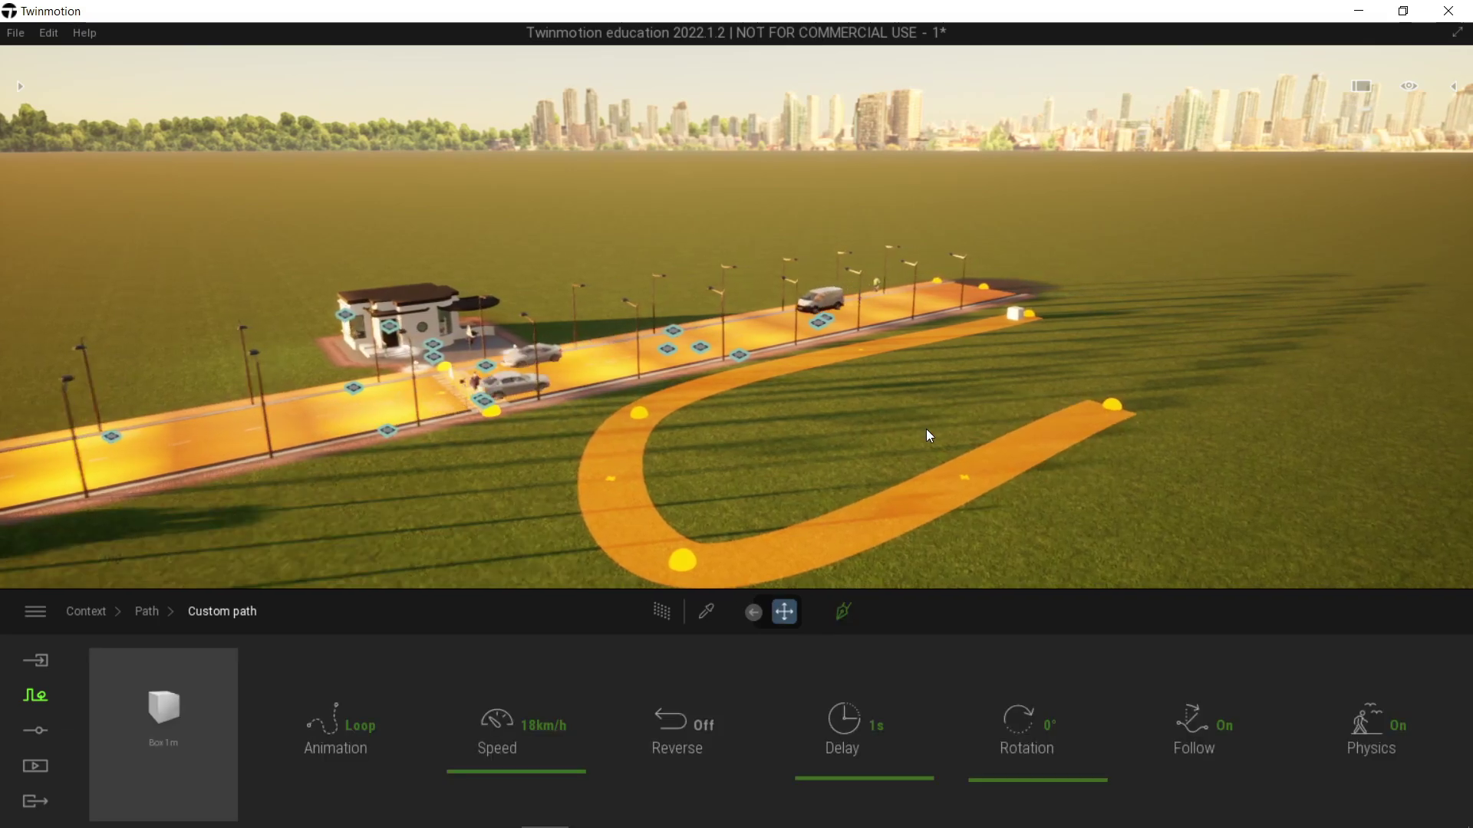
Replace the custom path's box with the Awe chair from the living room chairs in the object library.
key(w)
key(d)
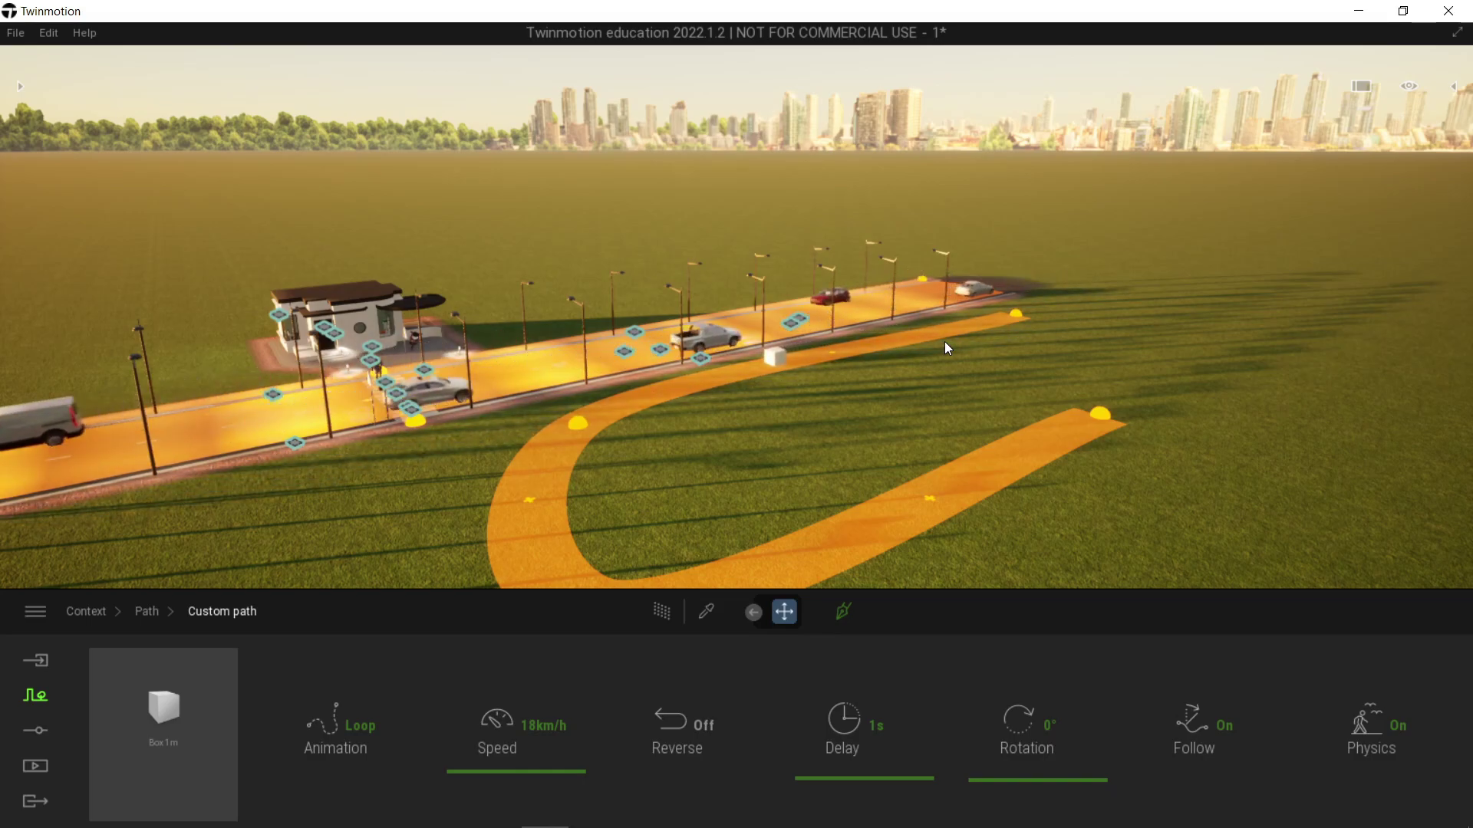
click(941, 378)
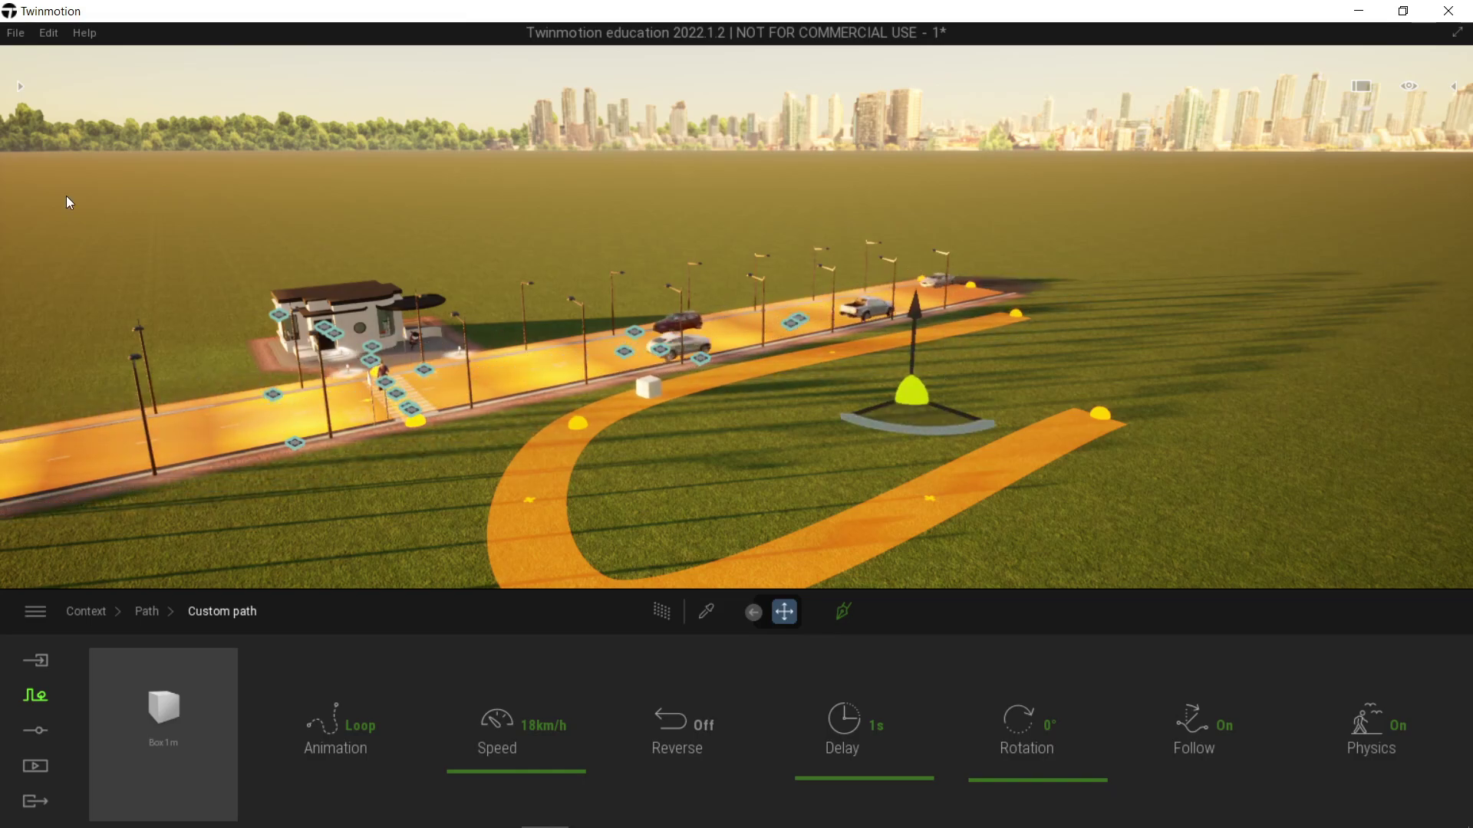
click(20, 86)
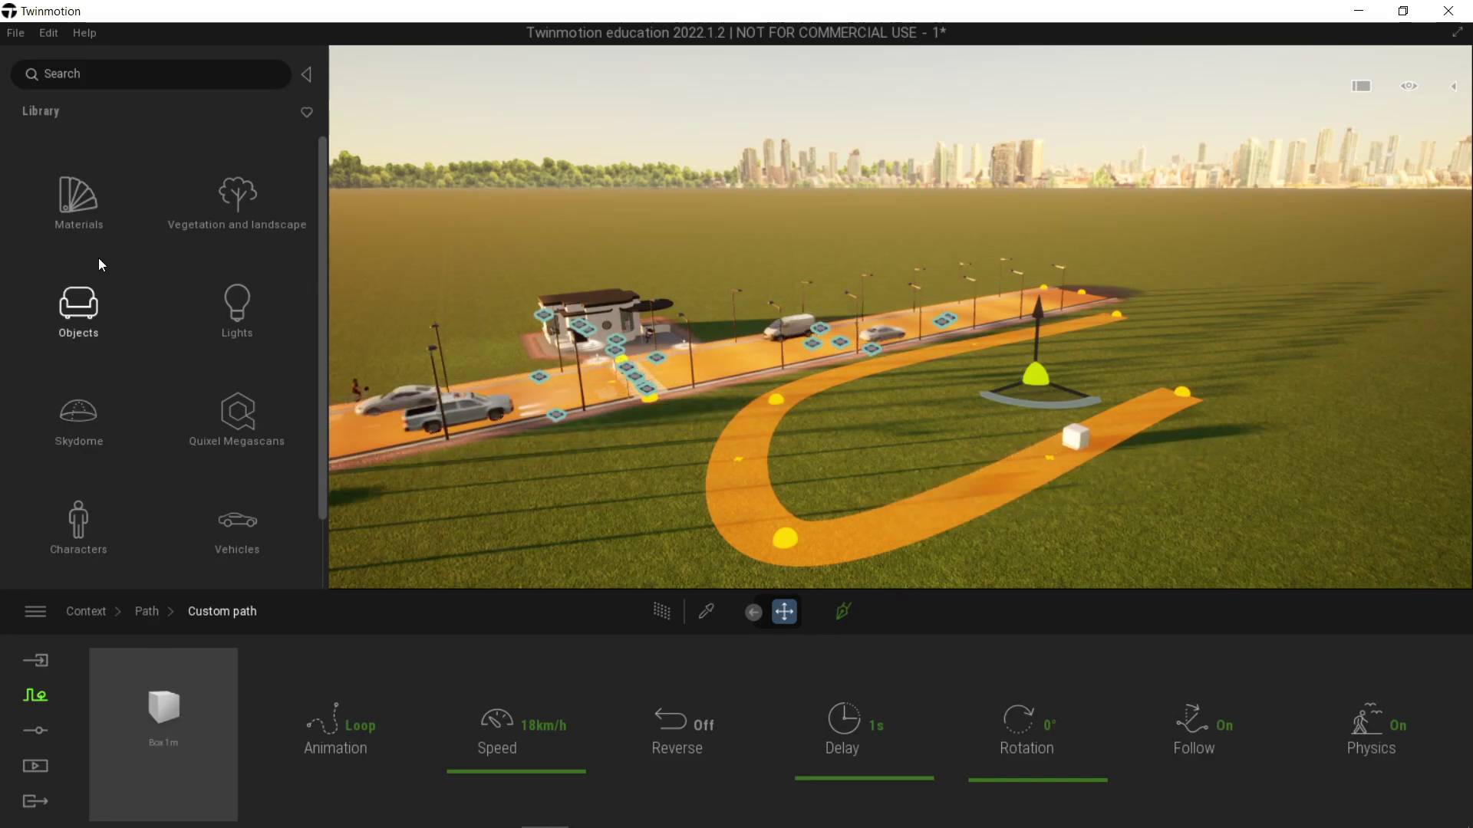
click(81, 305)
click(84, 213)
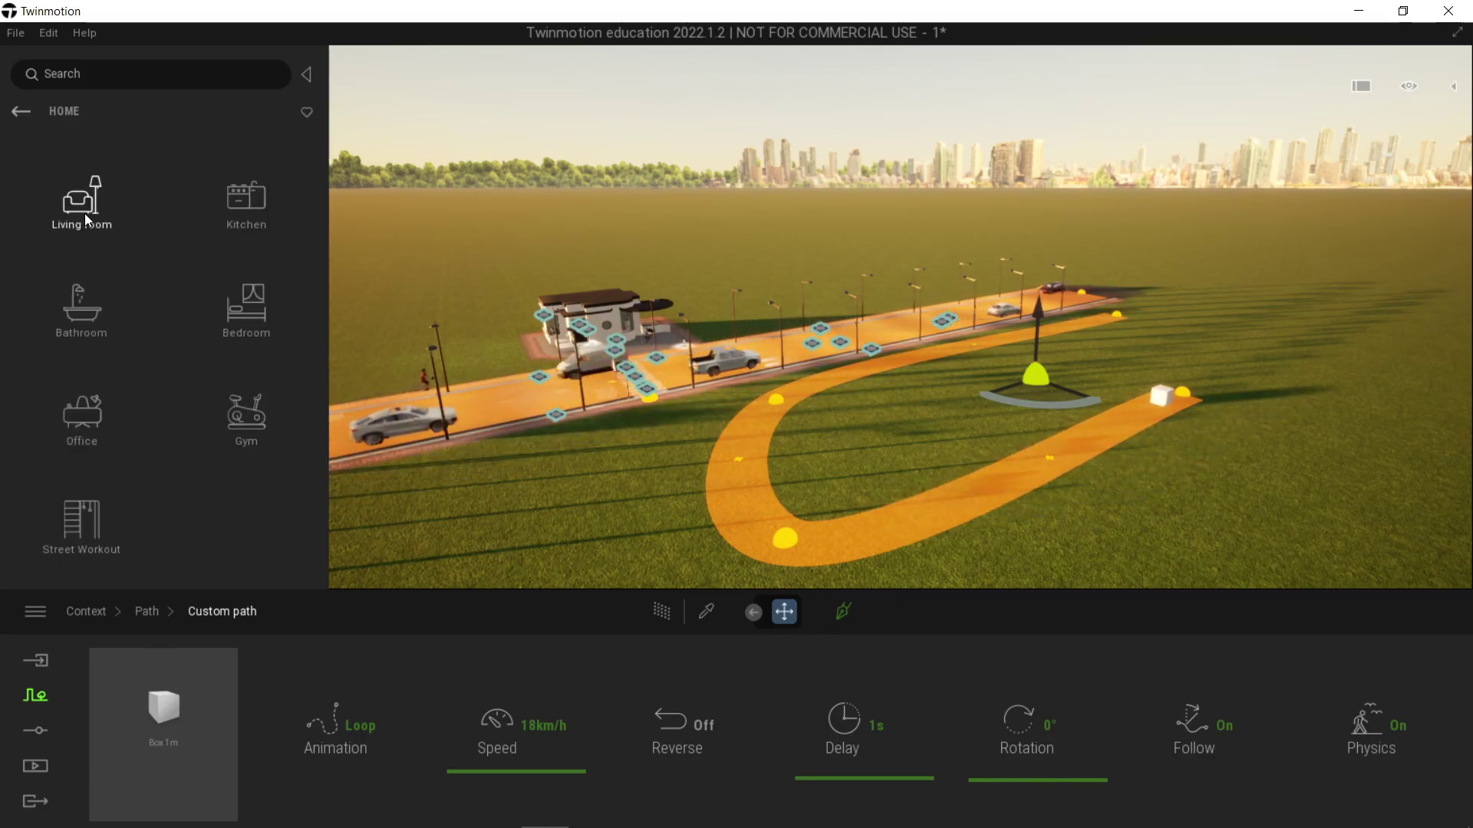
click(88, 208)
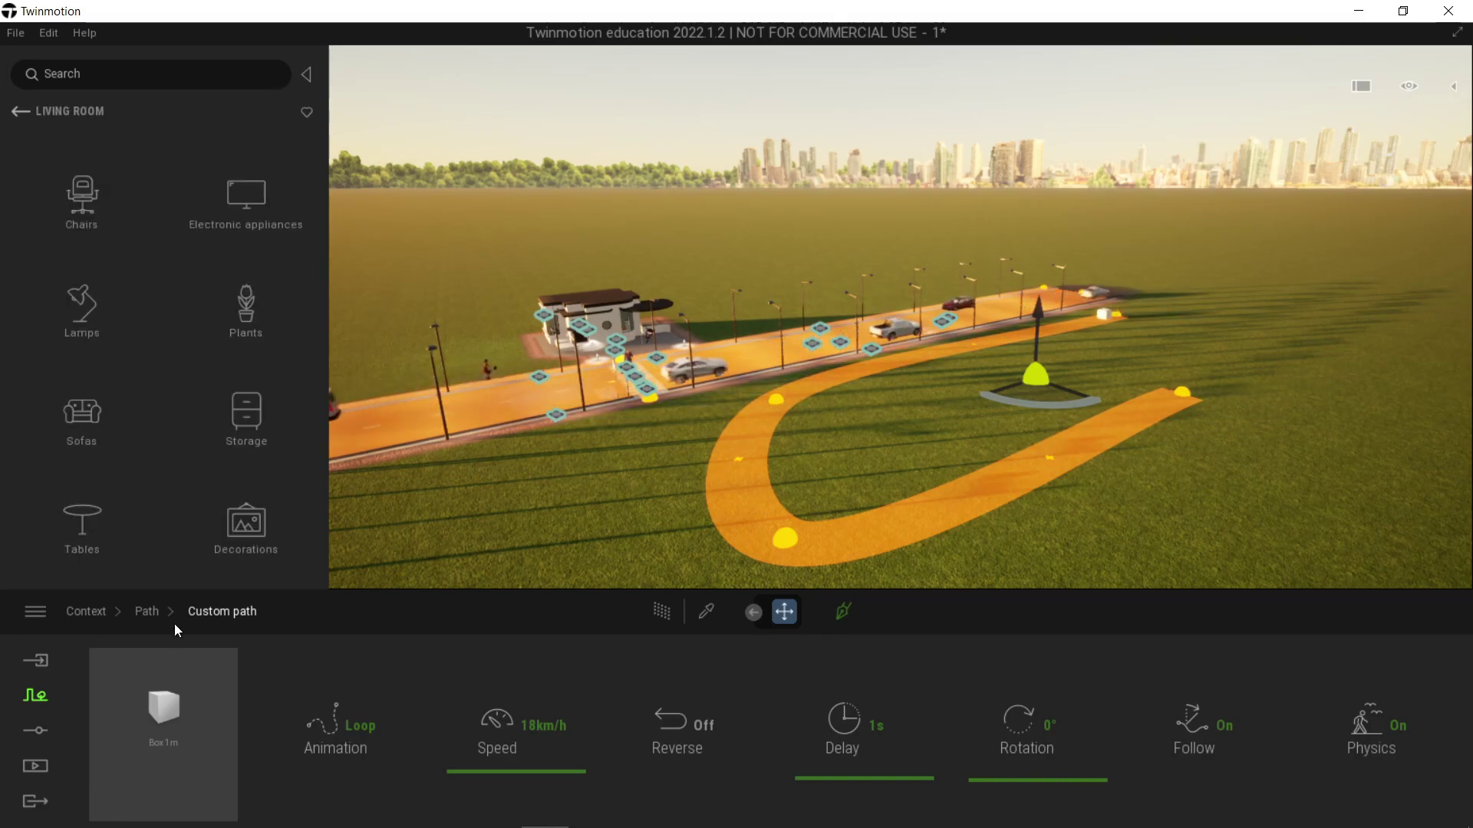
key(Escape)
click(99, 212)
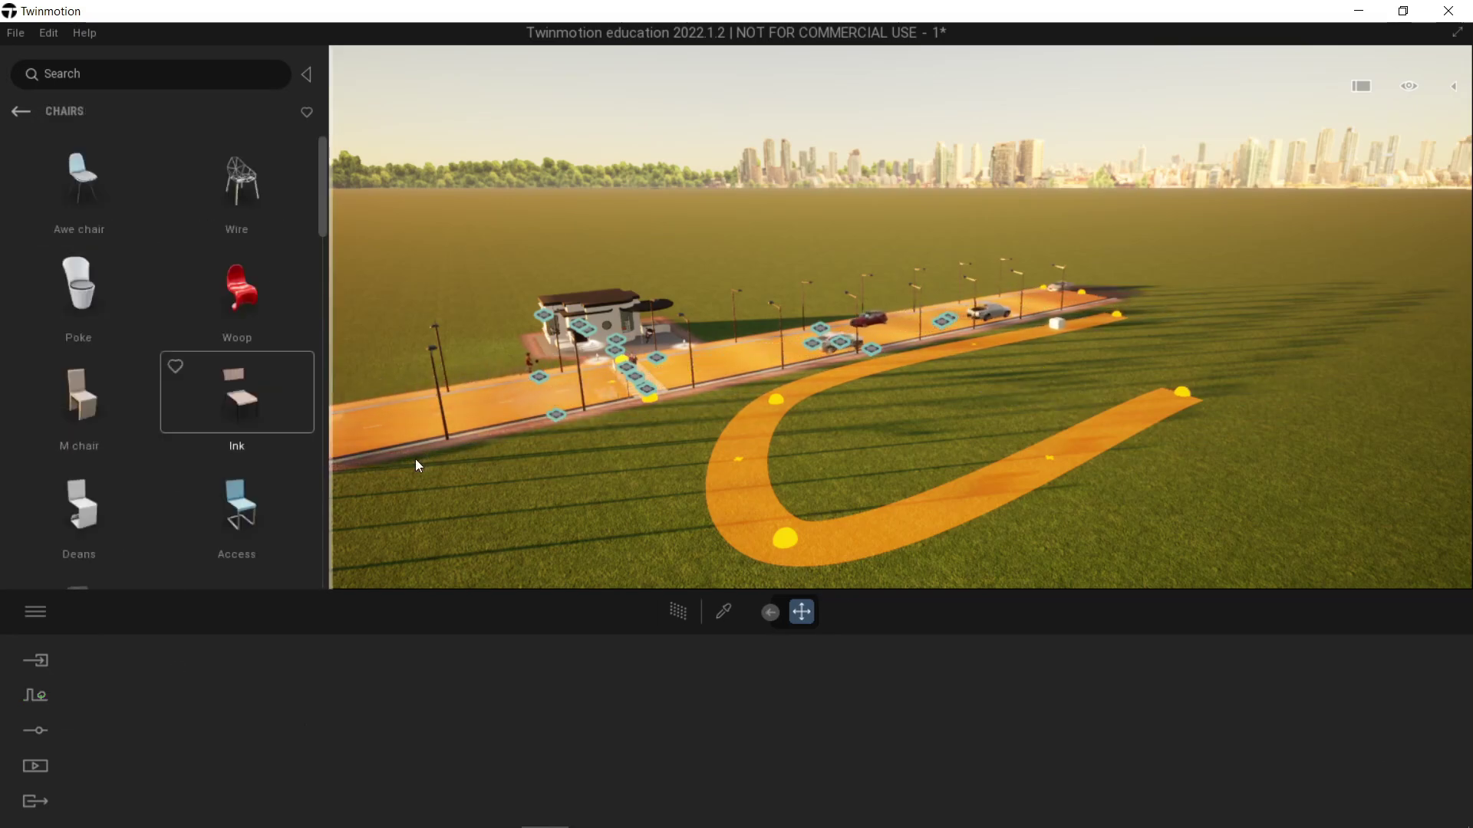
click(755, 494)
drag(90, 192, 181, 715)
Replace the chair on the custom path with the Ania waiting cutout from the characters library.
key(w)
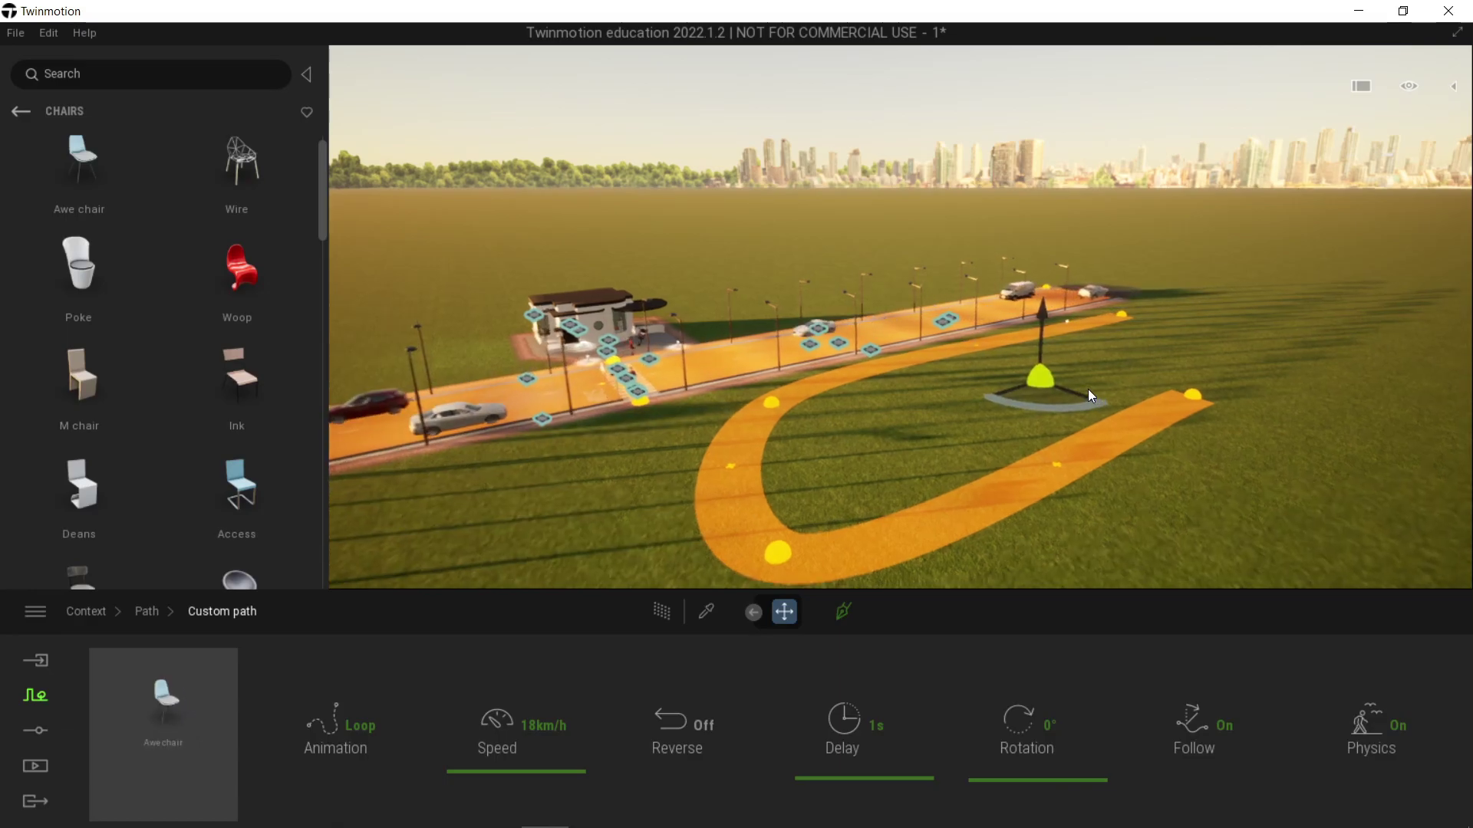
key(d)
key(w)
key(d)
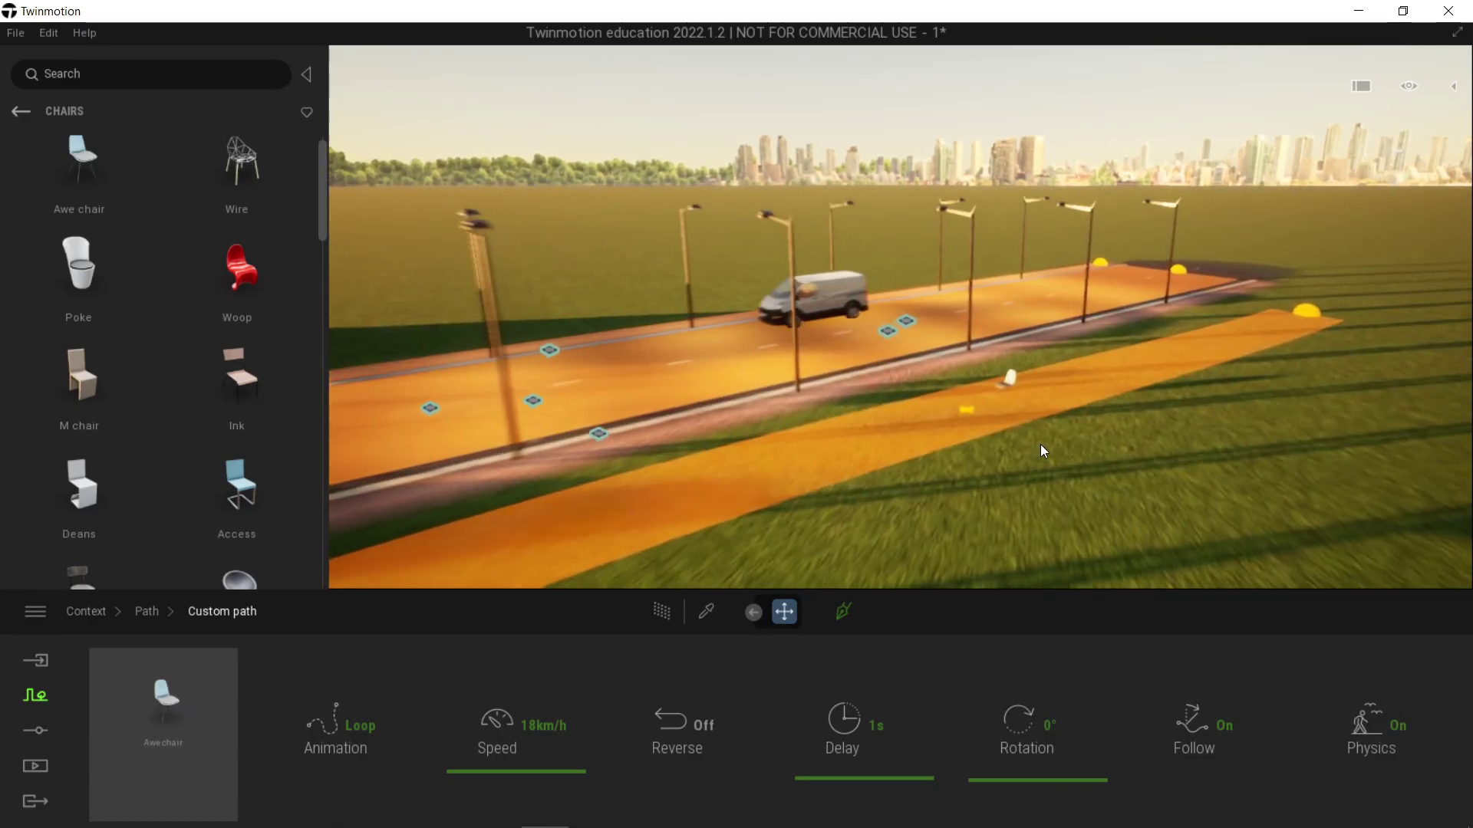
key(s)
scroll(1028, 472, down, 5)
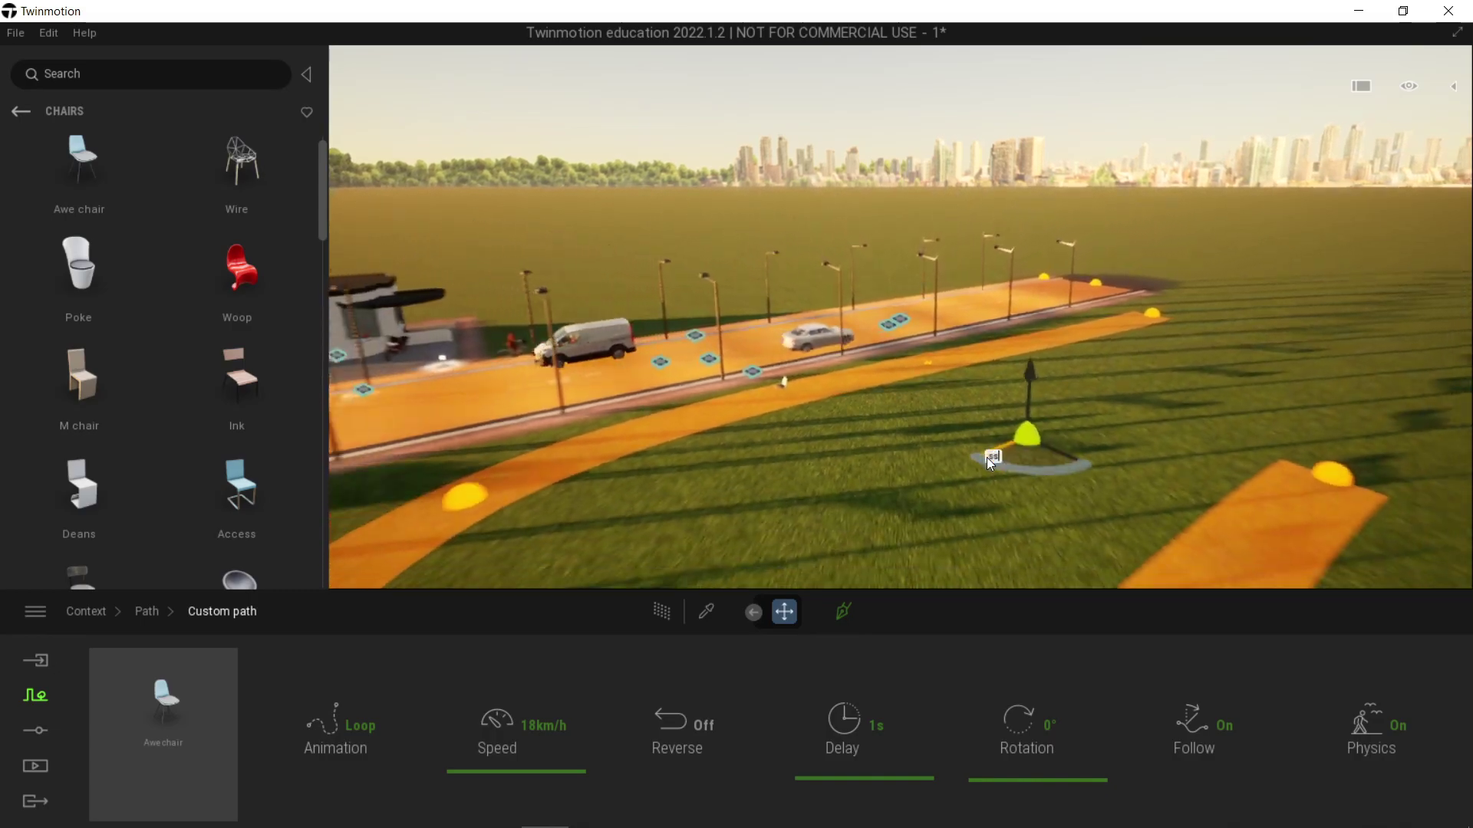
click(18, 111)
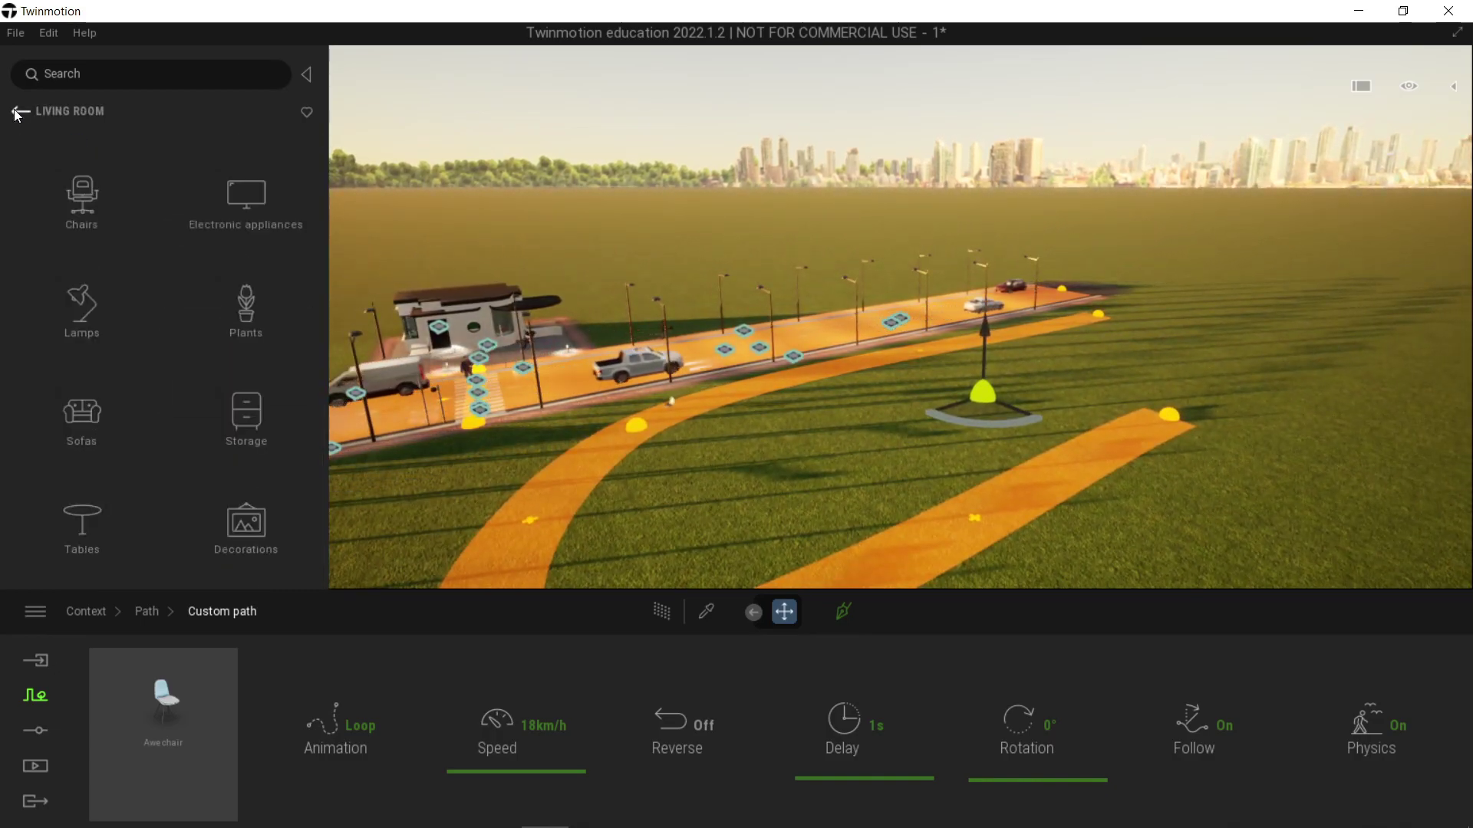
click(17, 111)
click(16, 111)
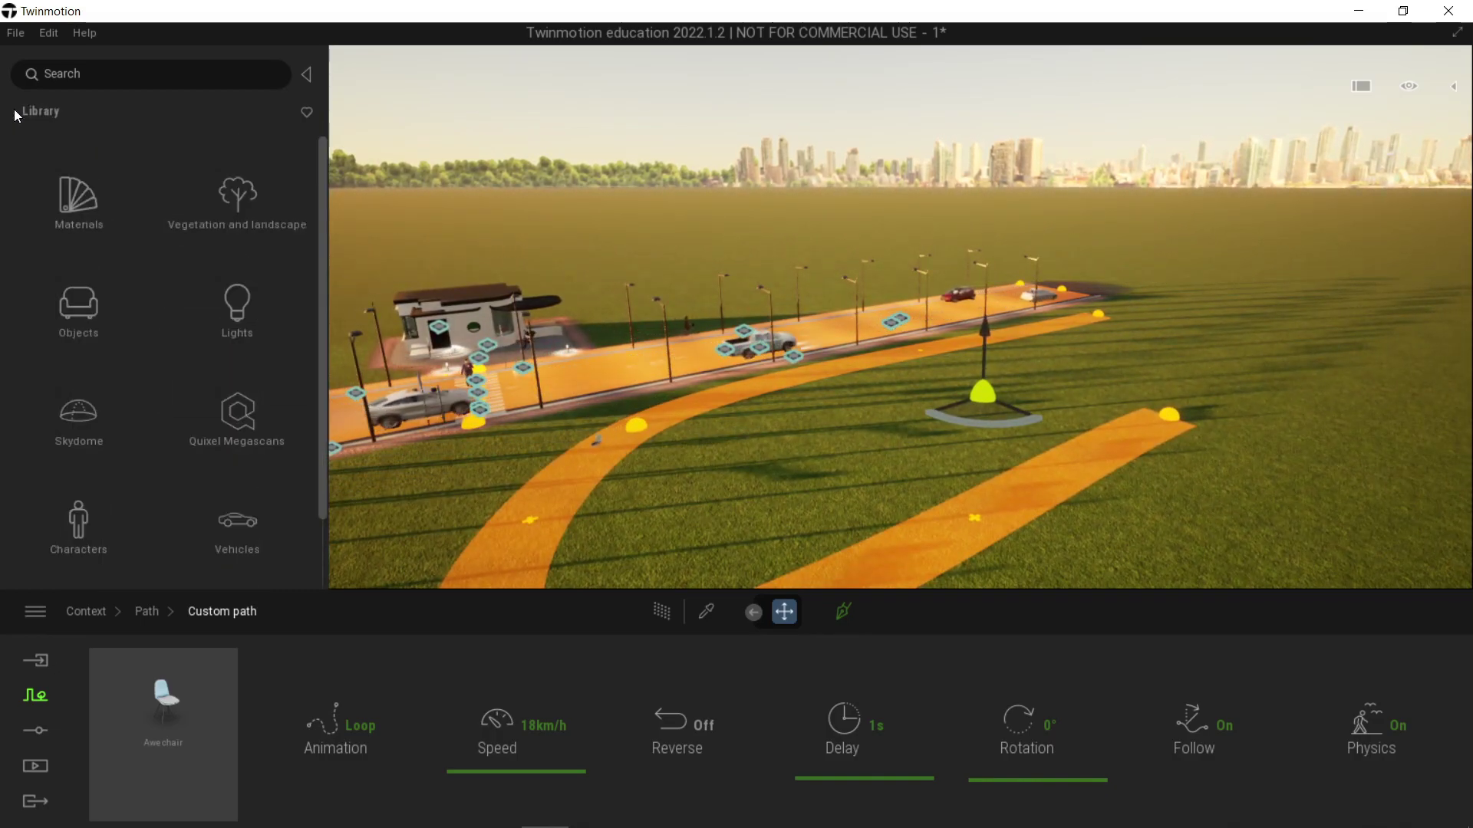
click(84, 510)
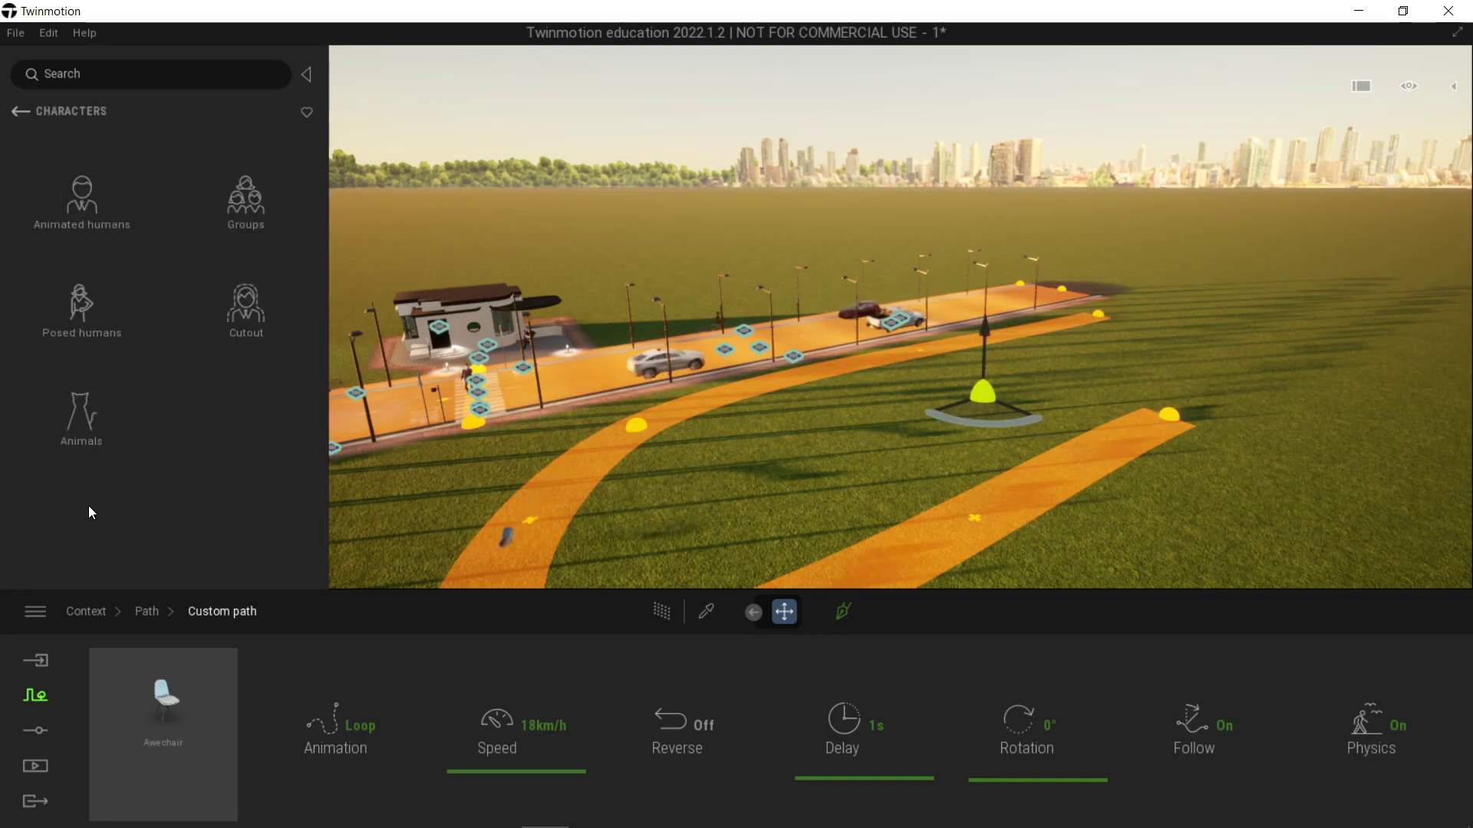
click(244, 311)
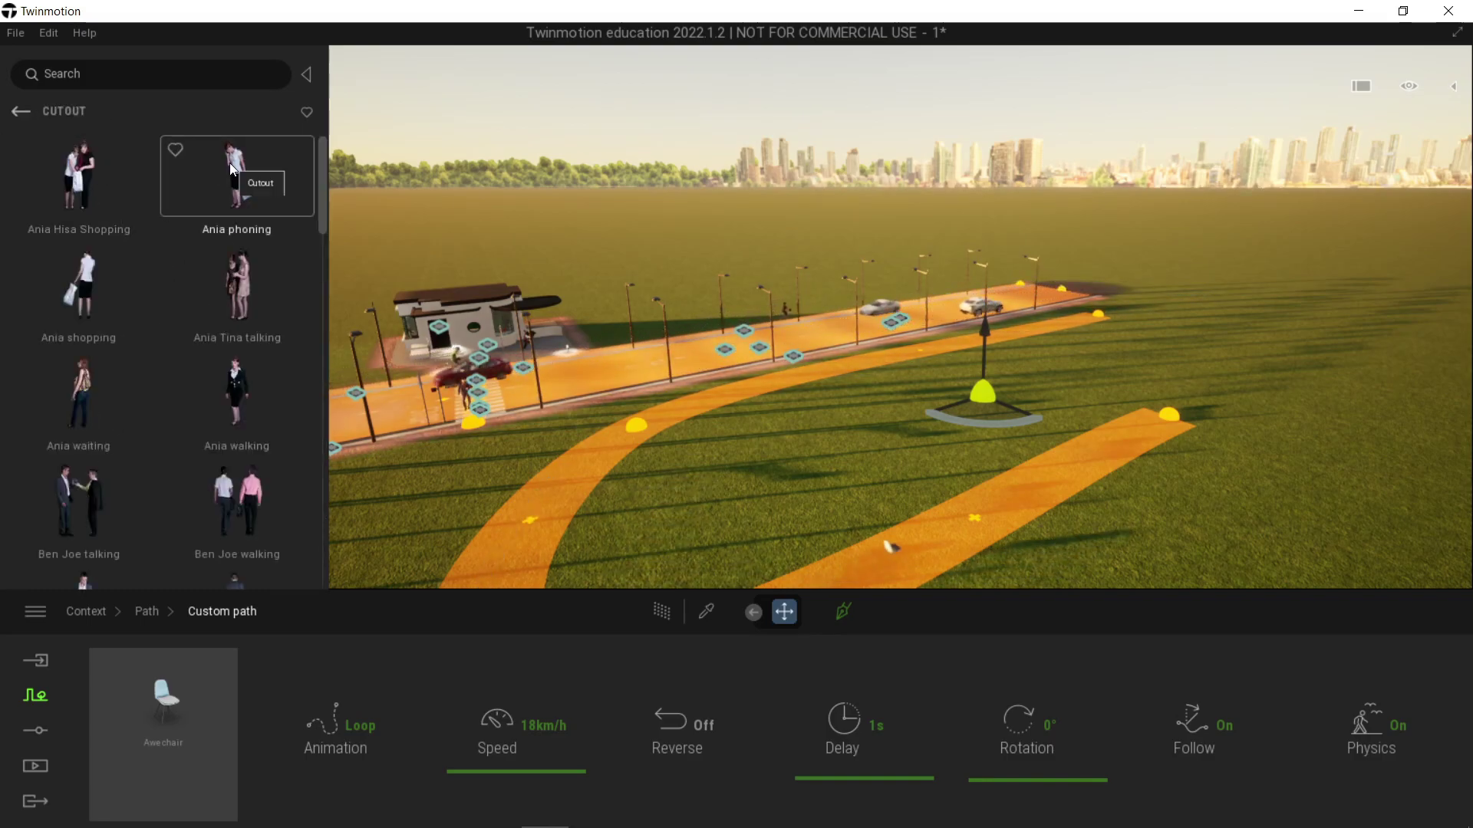
drag(55, 382, 169, 735)
Examine how the cutout character travels along the U-shaped custom path.
scroll(1111, 337, up, 5)
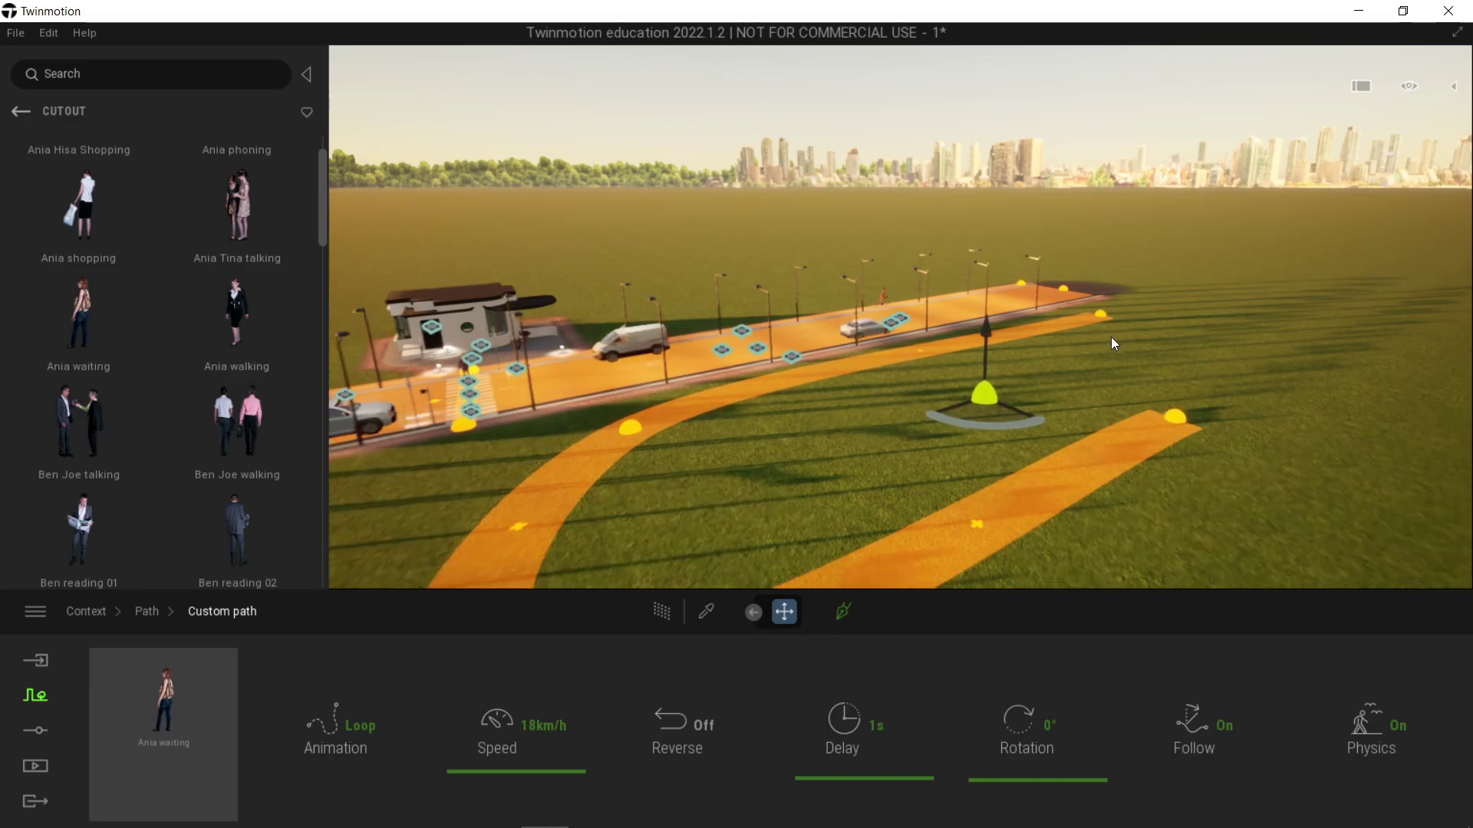
scroll(1069, 347, up, 5)
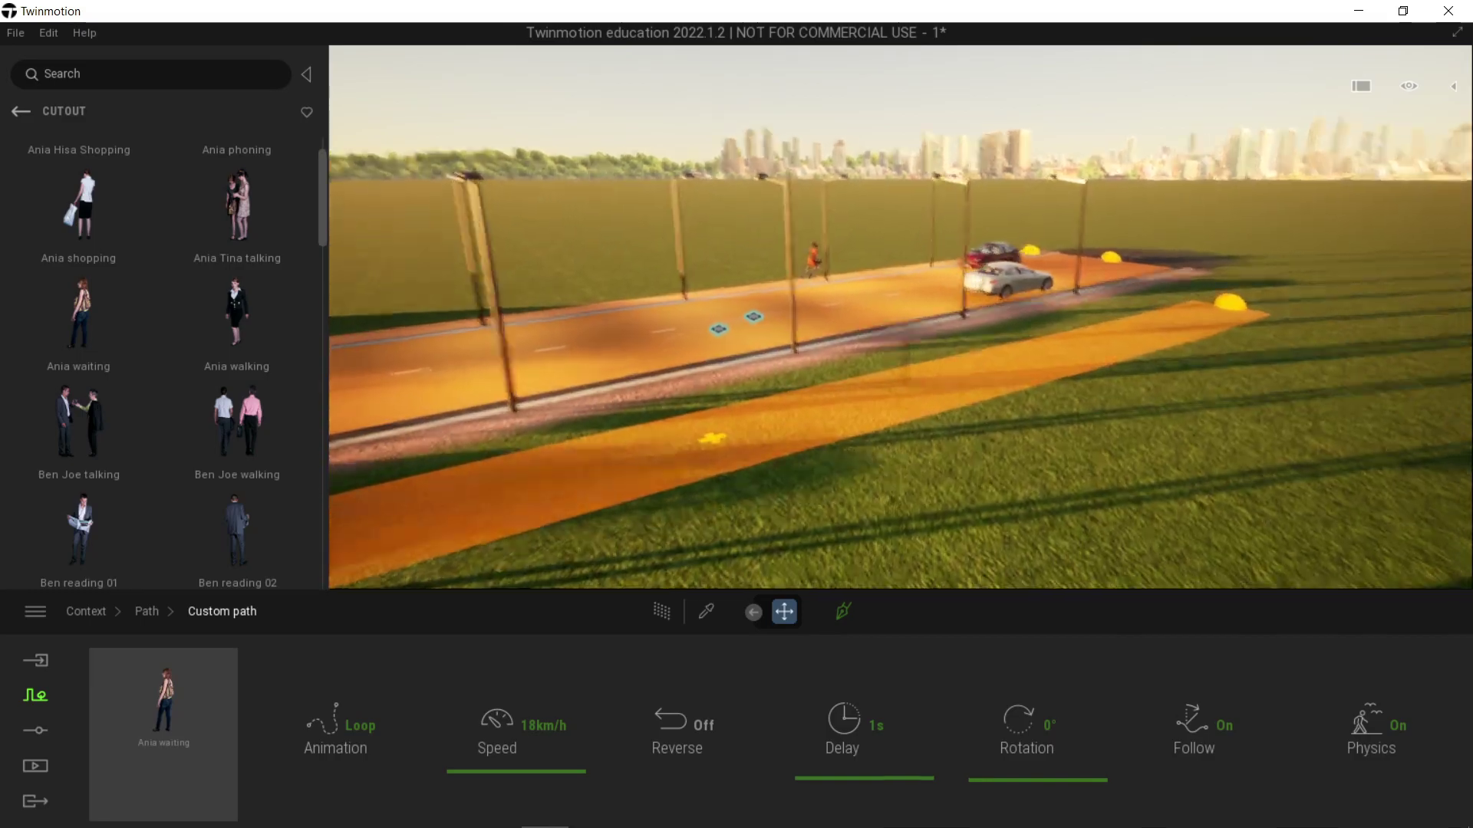
shift+middle_drag(951, 391, 987, 429)
scroll(986, 430, down, 5)
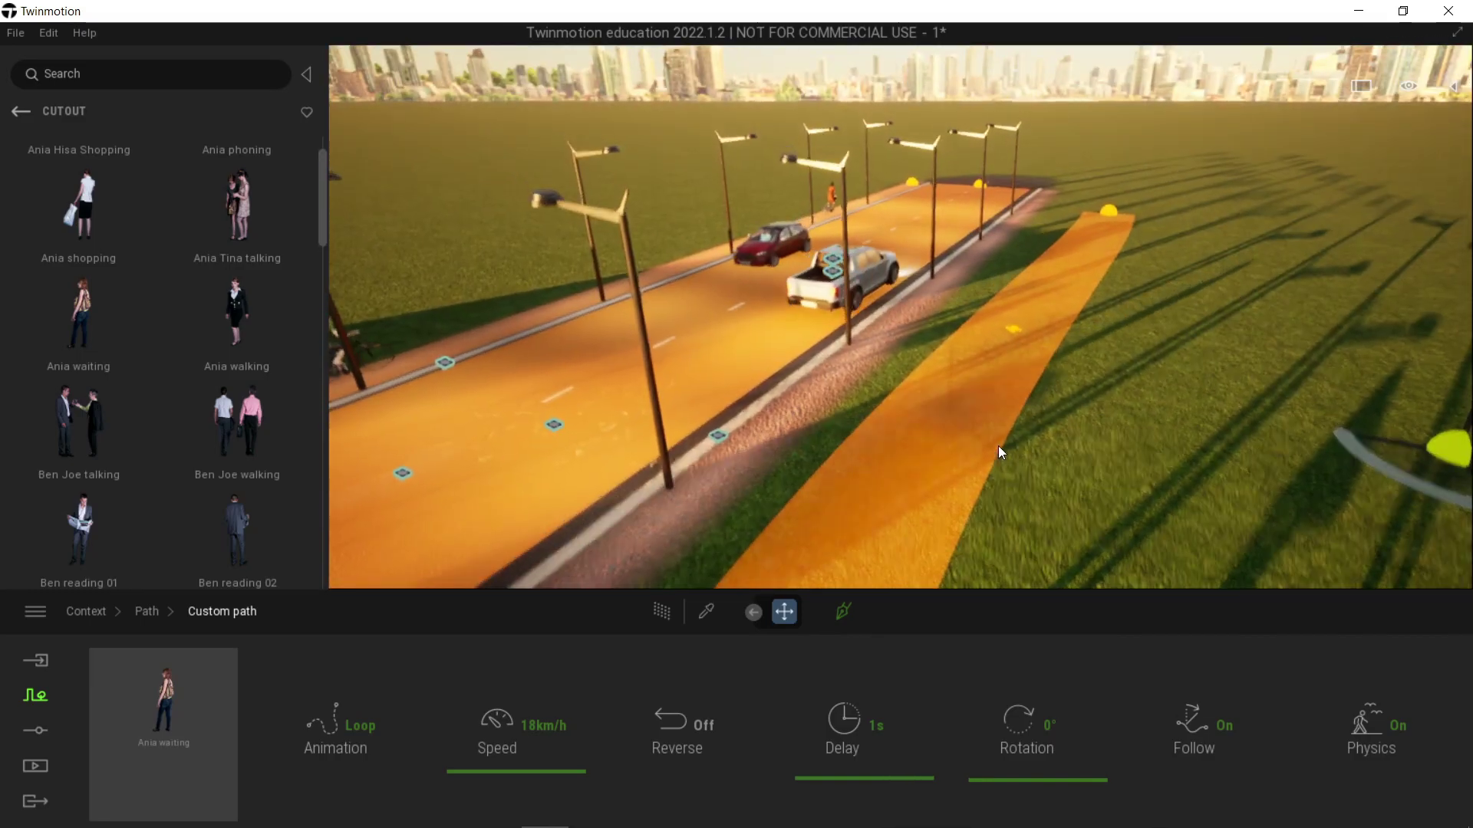
scroll(971, 457, down, 5)
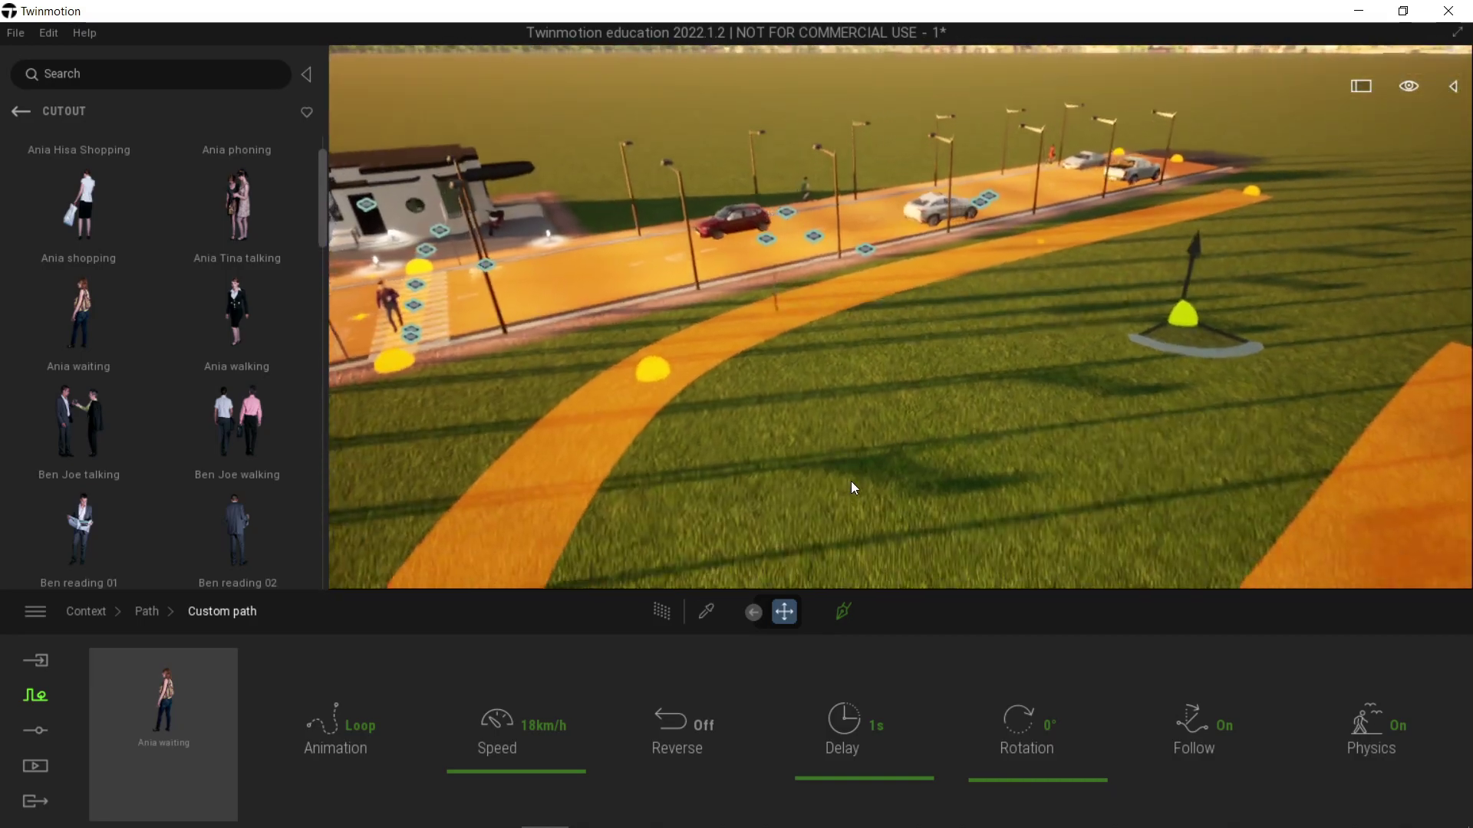
middle_drag(1017, 504, 976, 462)
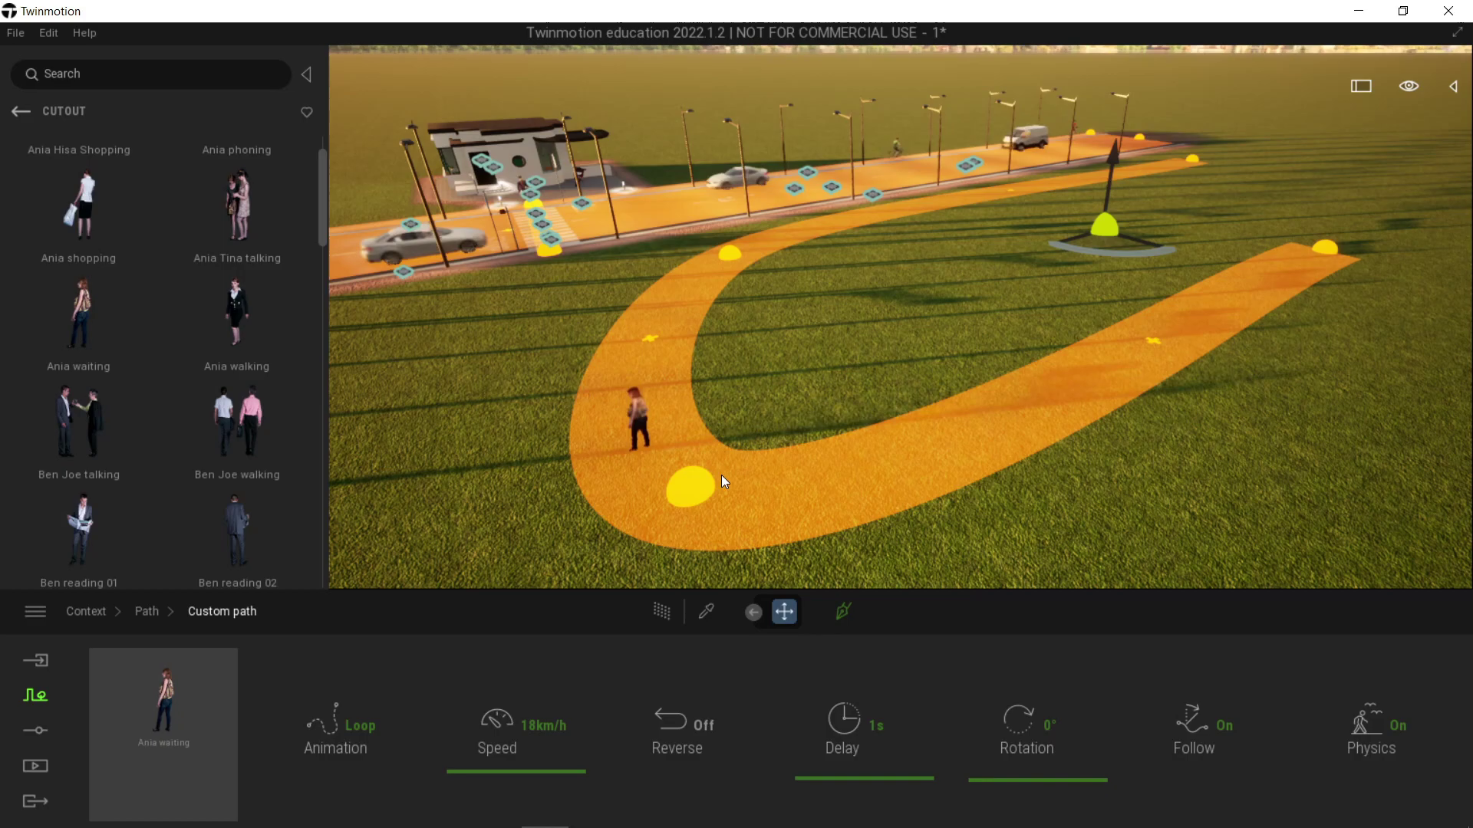
key(q)
key(e)
key(d)
key(w)
scroll(900, 448, down, 4)
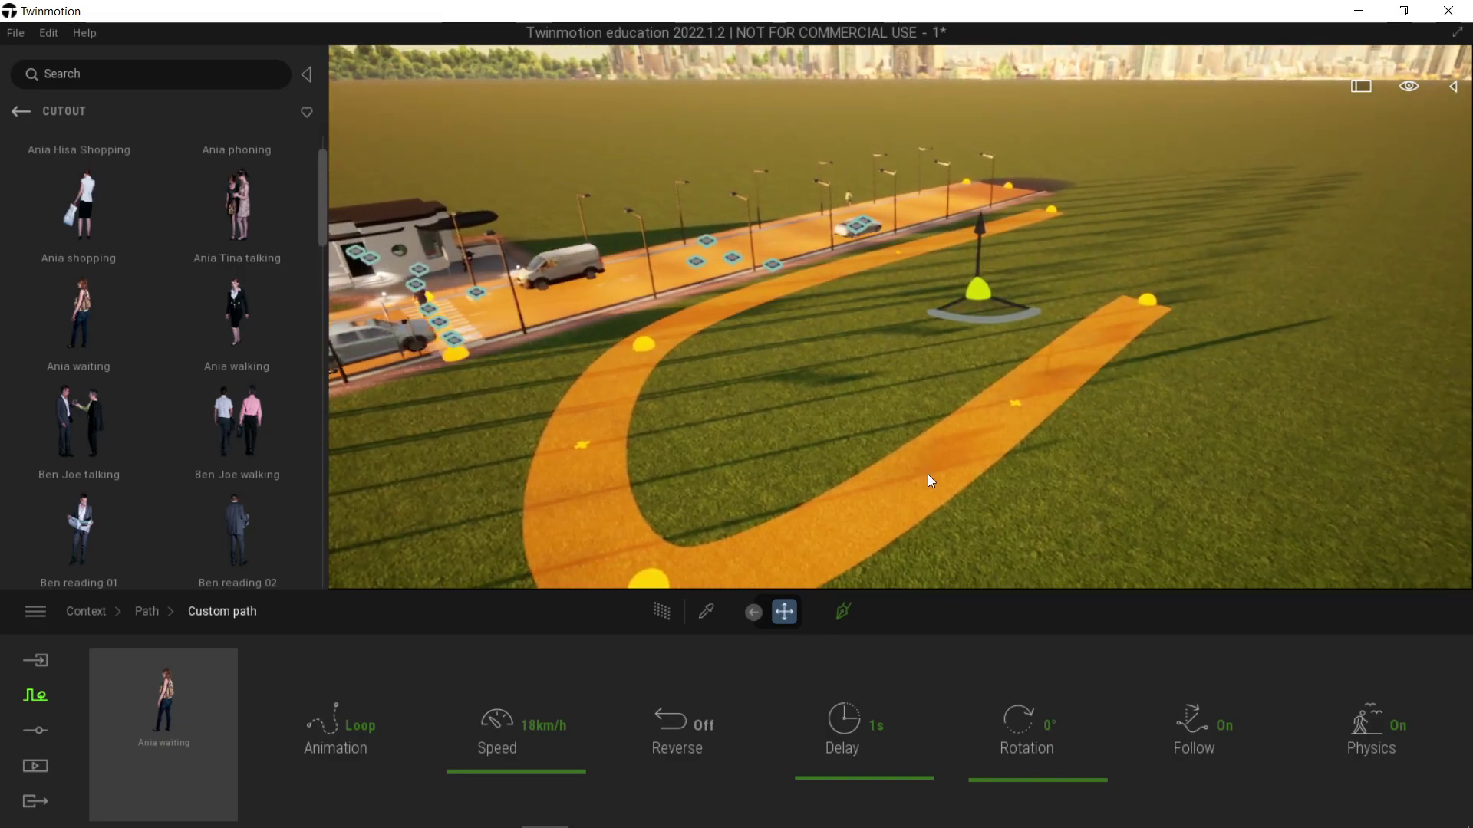
Set the custom path's animation to Loop ping pong, speed to 147 km/h, Reverse to On and delay to 14 s.
click(389, 730)
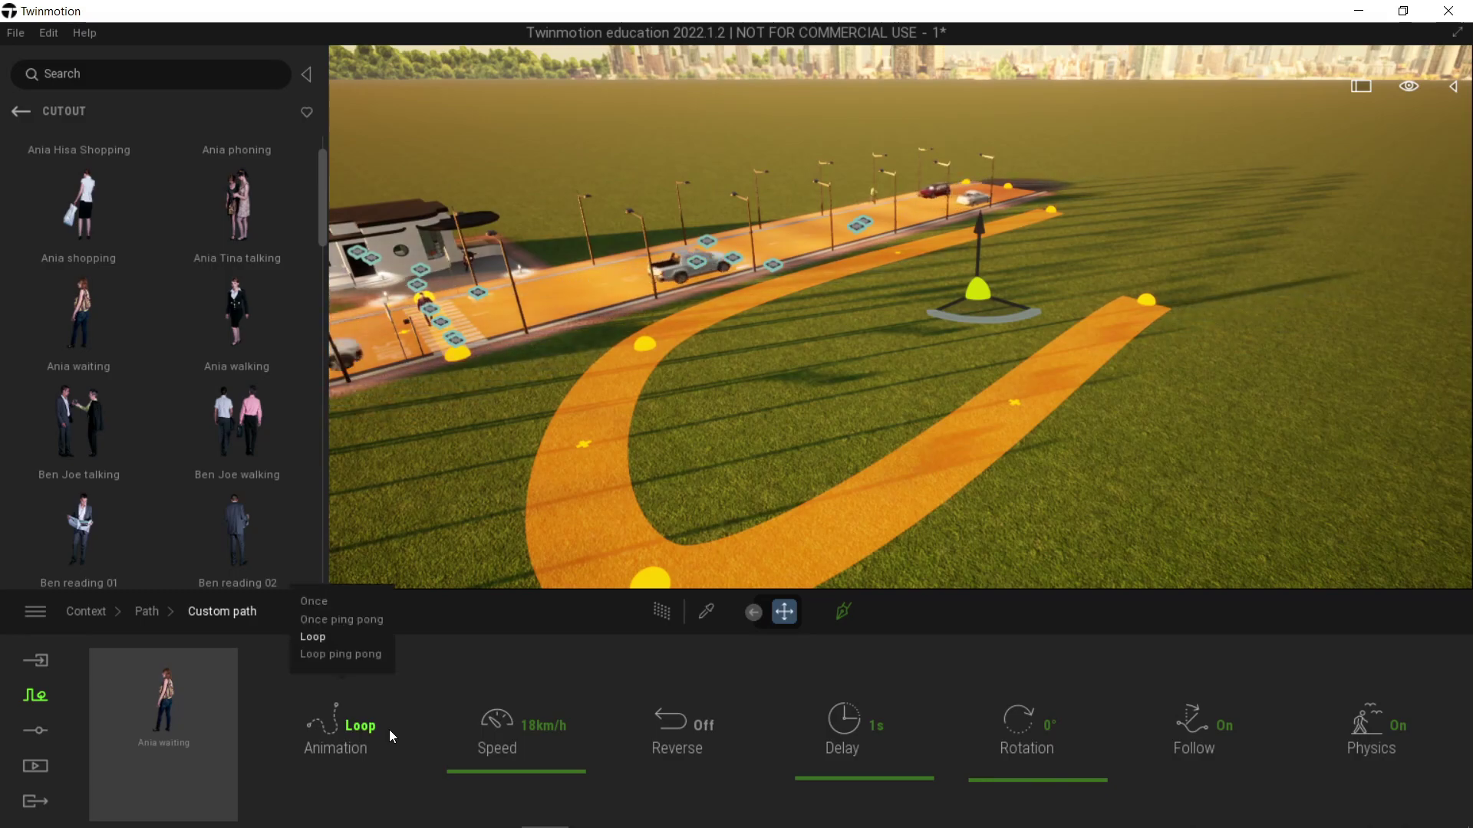
click(347, 657)
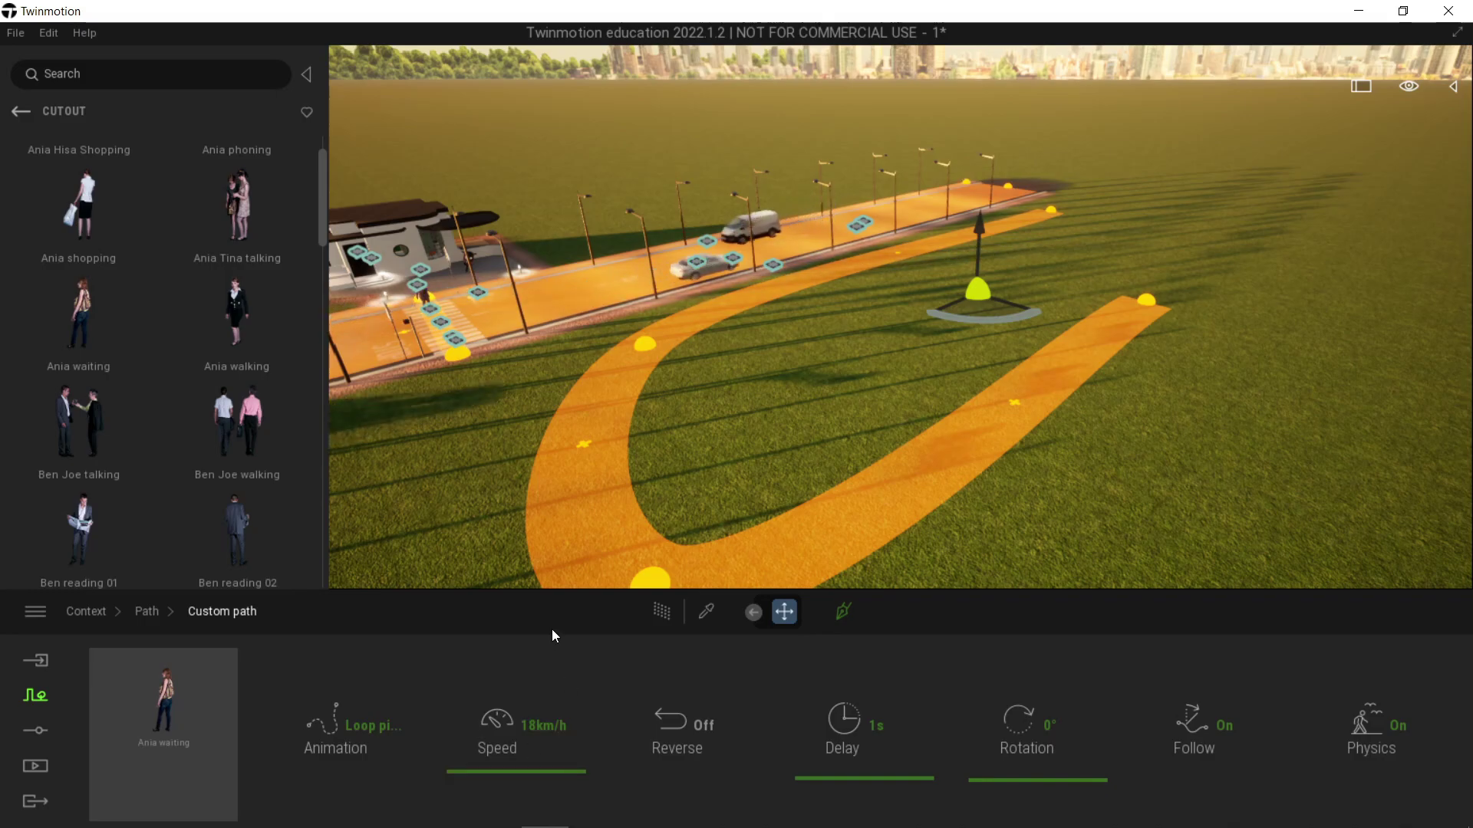
drag(526, 771, 526, 727)
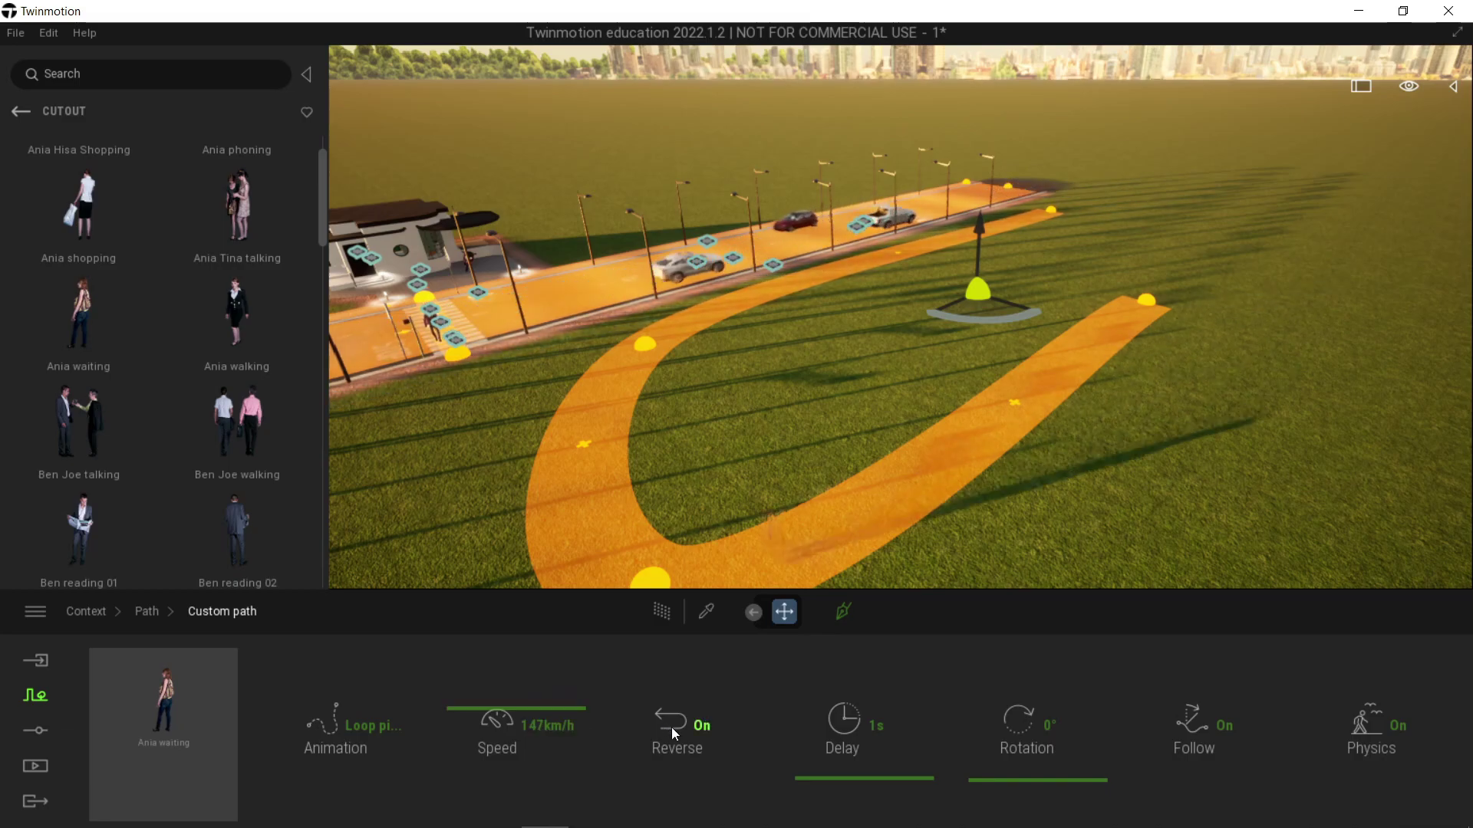
drag(860, 779, 865, 760)
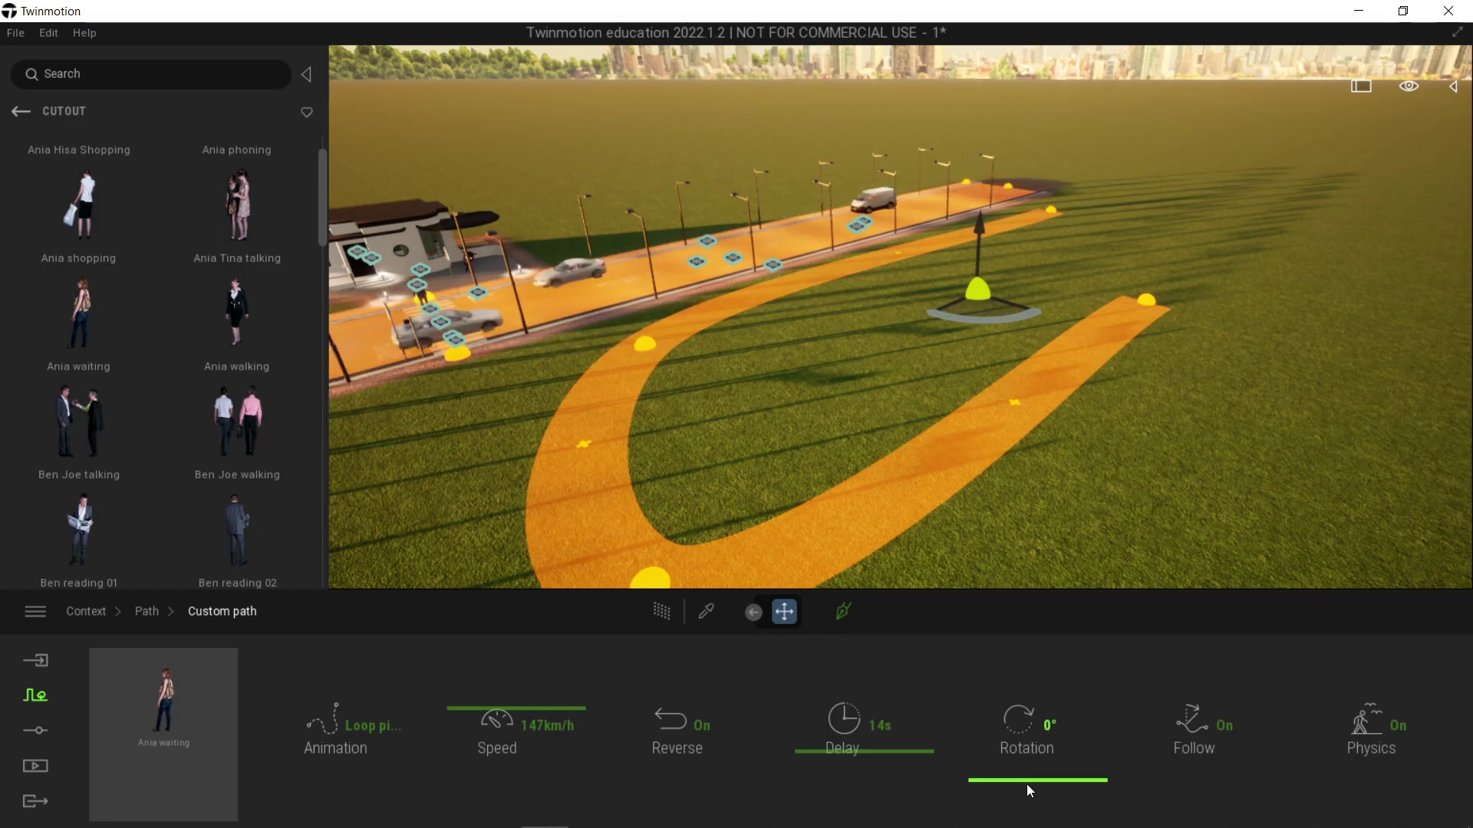
Reduce the custom path's speed to 22 km/h and delay to 5 s, and set the rotation to 201° after trying 128° and 94°.
drag(1076, 784, 1076, 755)
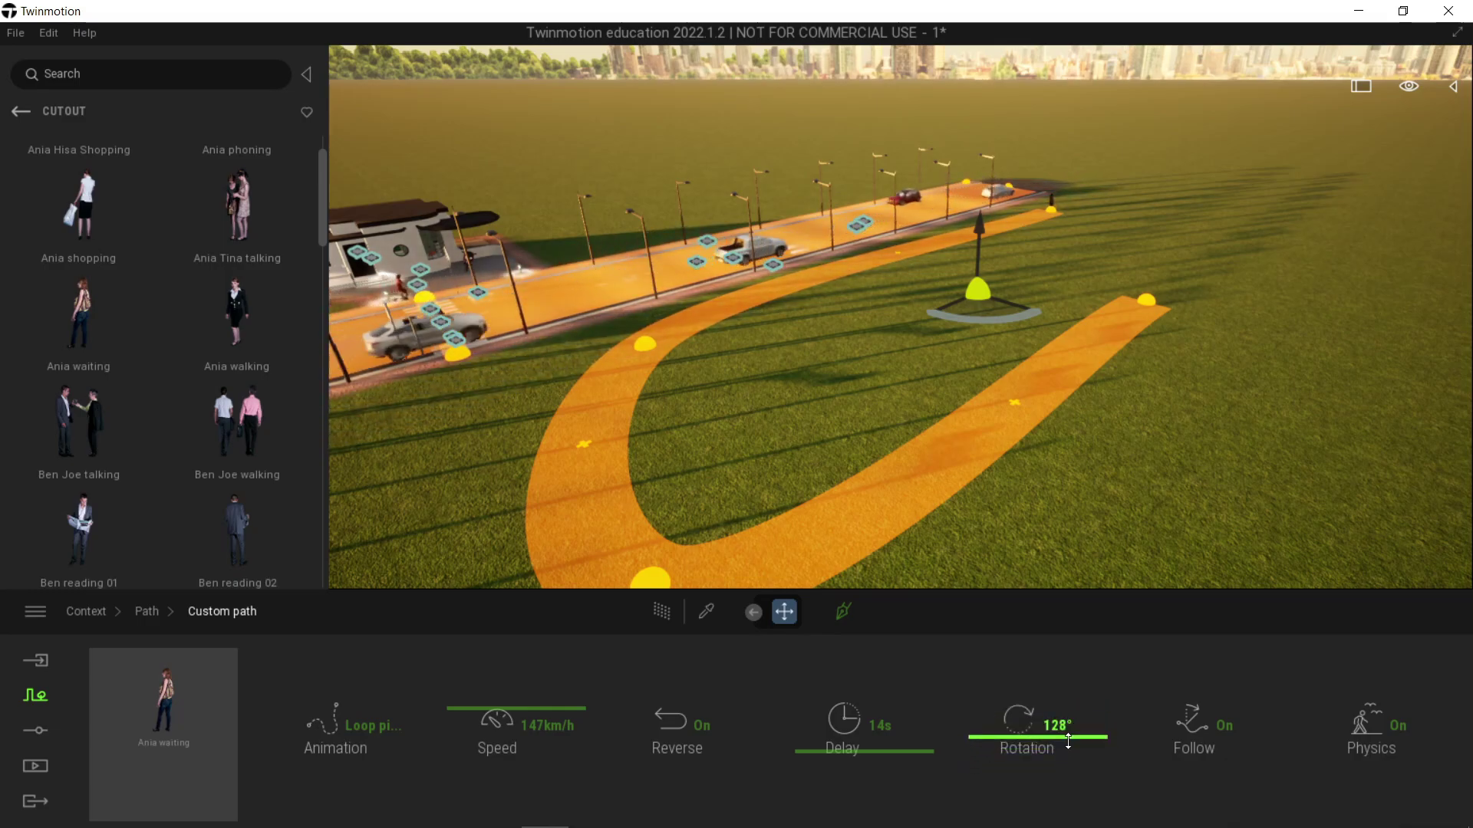
drag(1065, 744, 1064, 750)
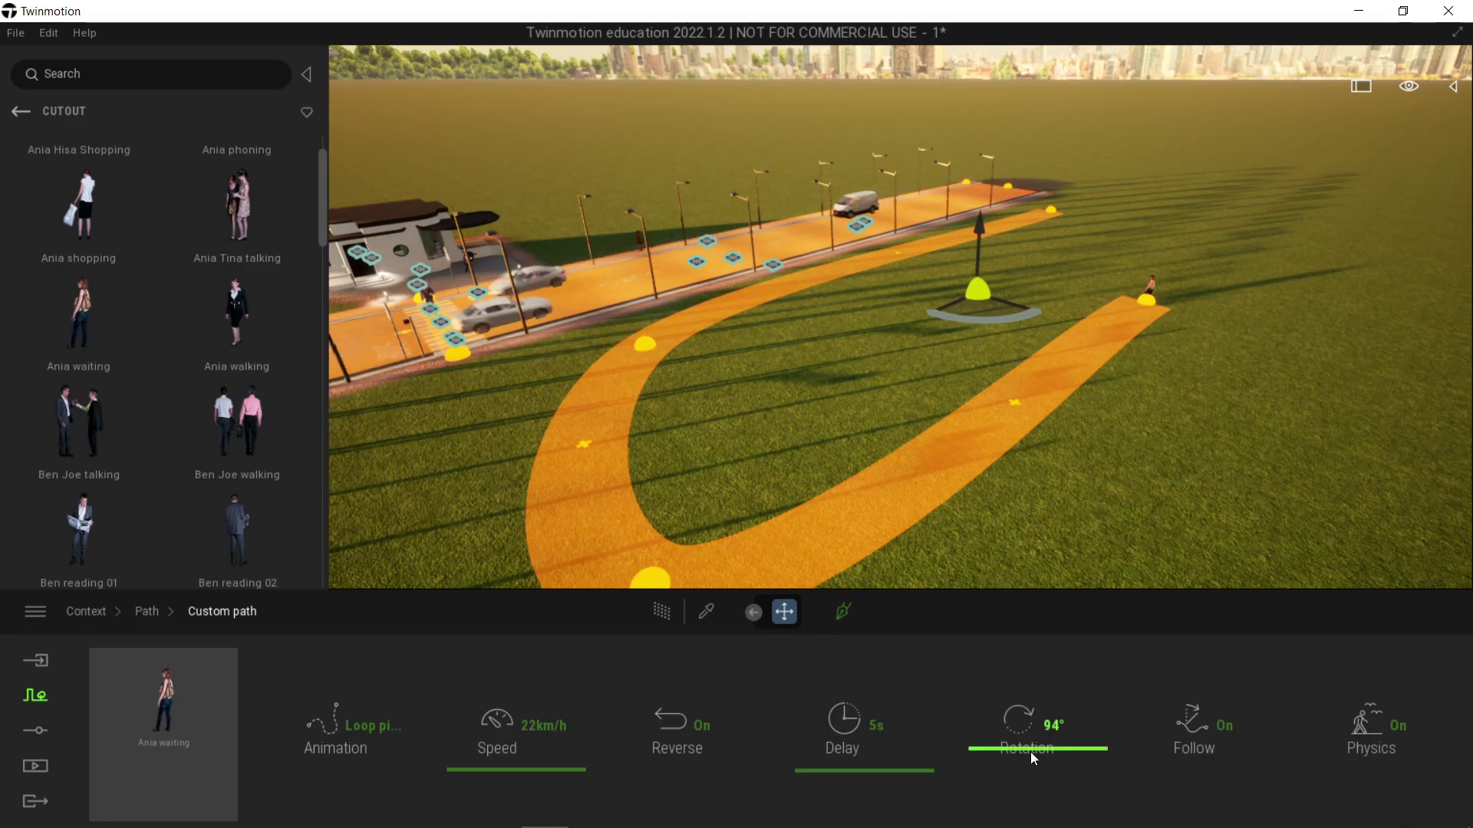
key(d)
key(w)
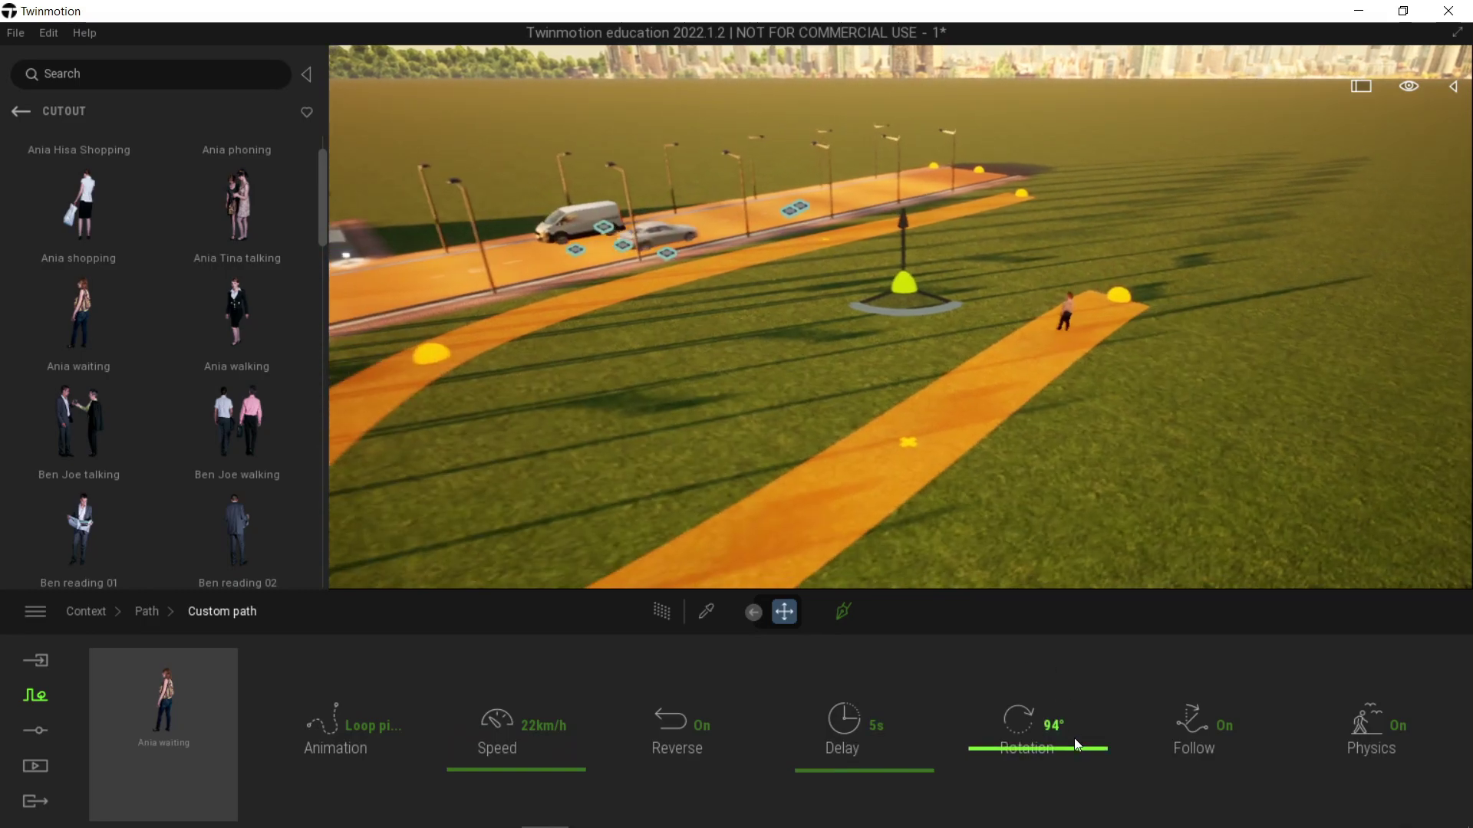
drag(1074, 754, 1056, 657)
Raise the free end point of the custom path, on the side away from the road, above the ground and turn Physics off.
key(d)
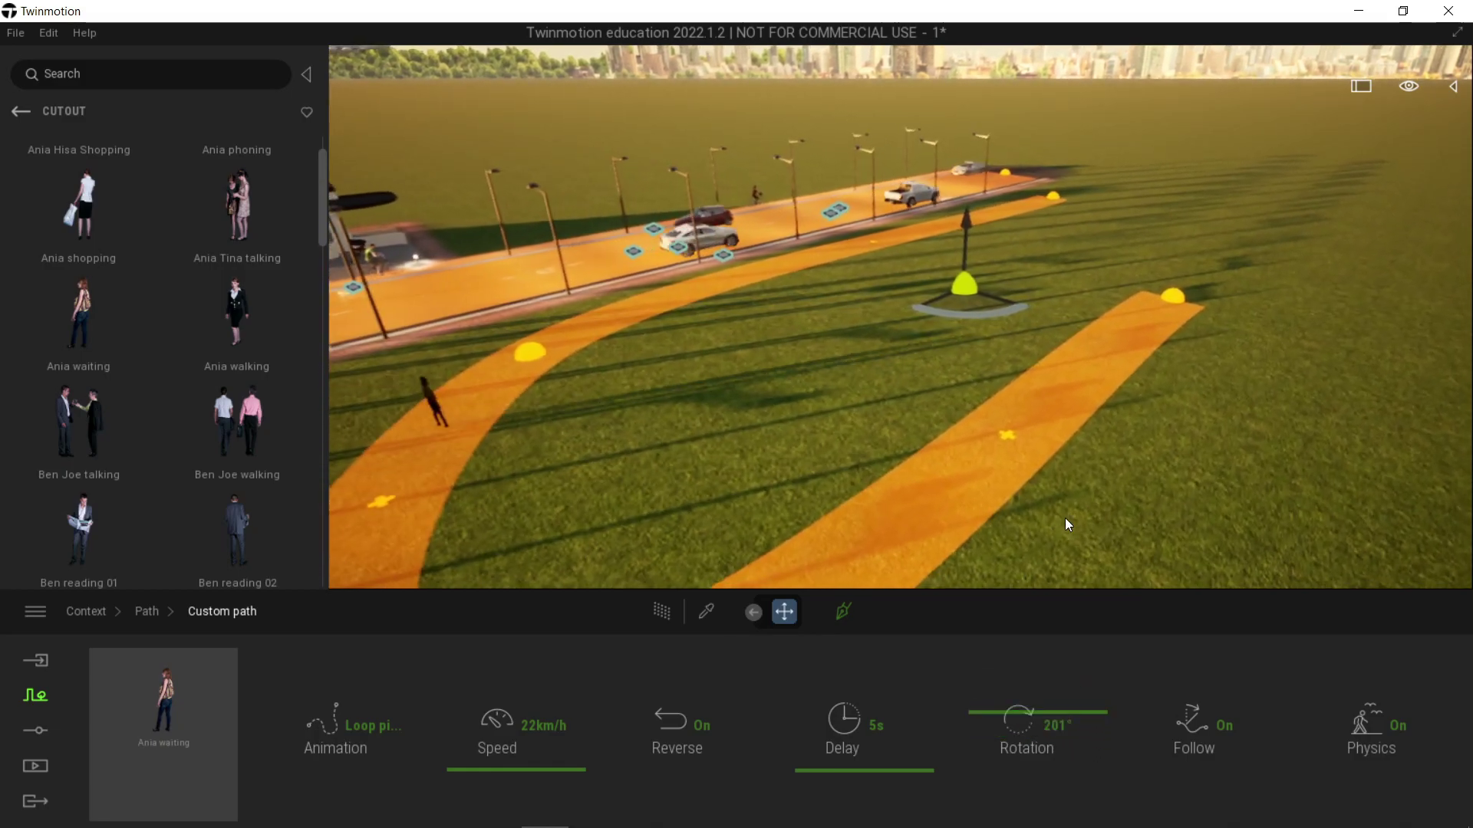
key(w)
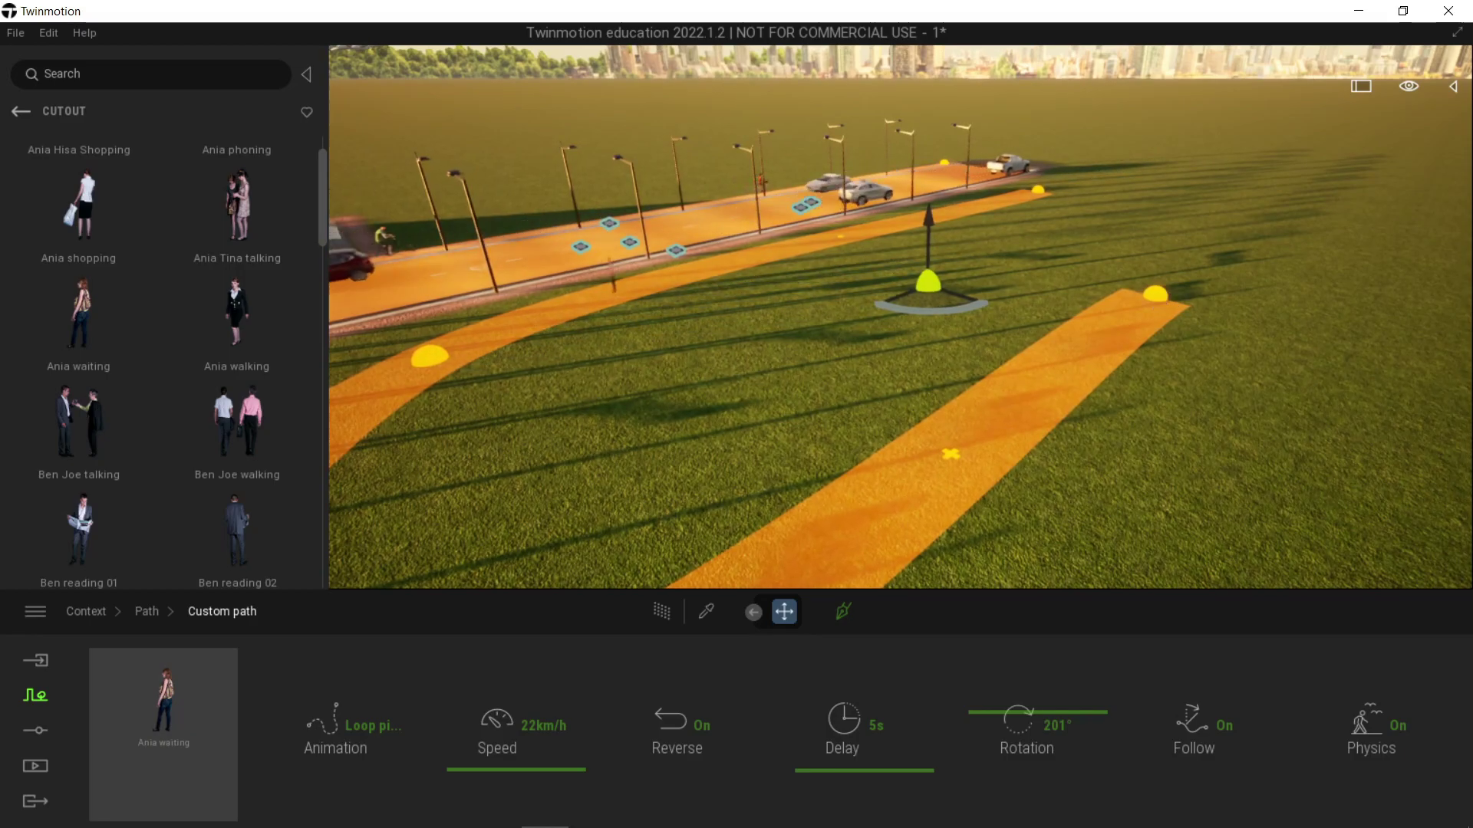
drag(1166, 264, 1202, 75)
key(s)
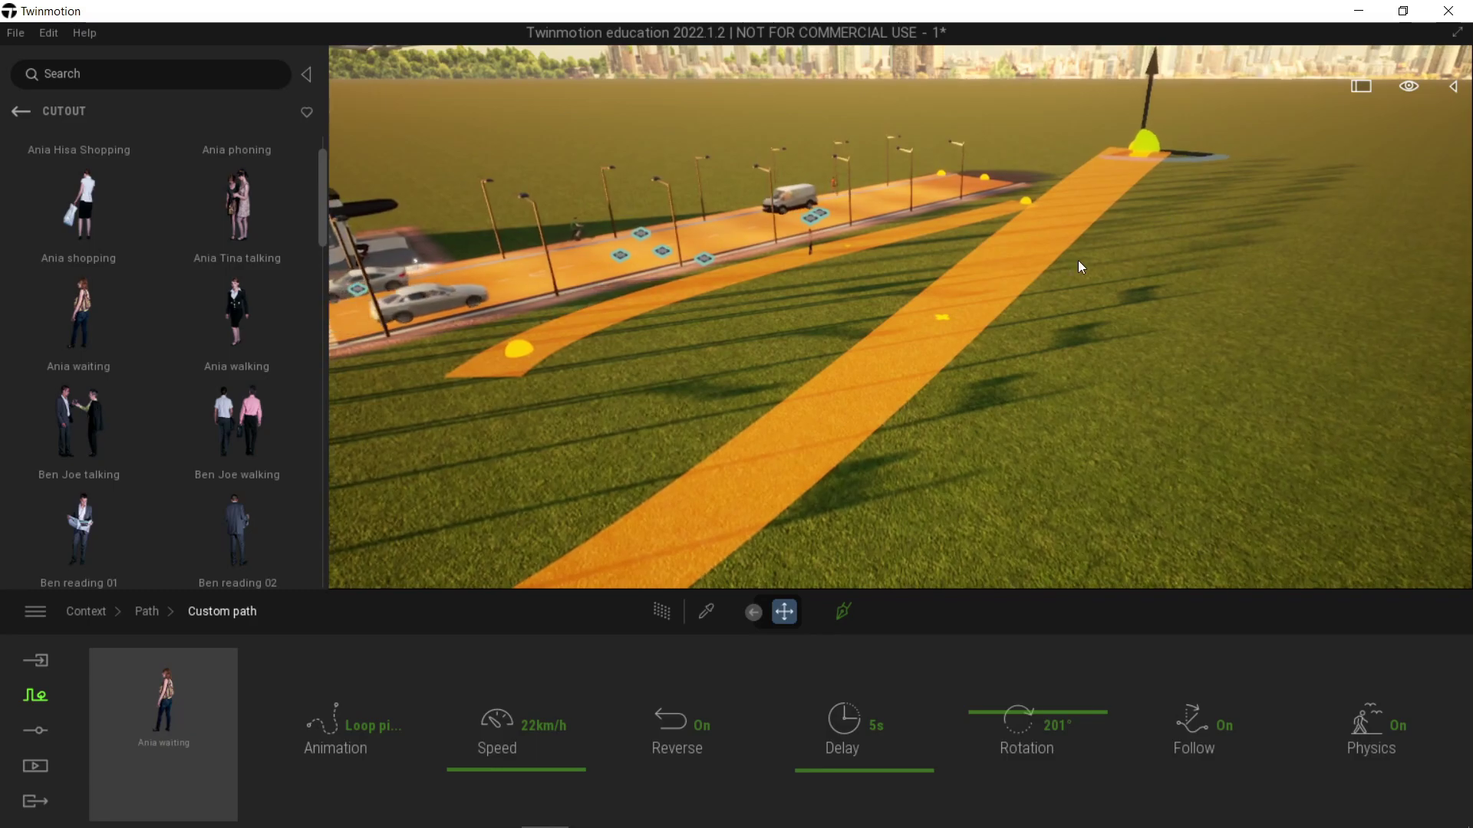
key(s)
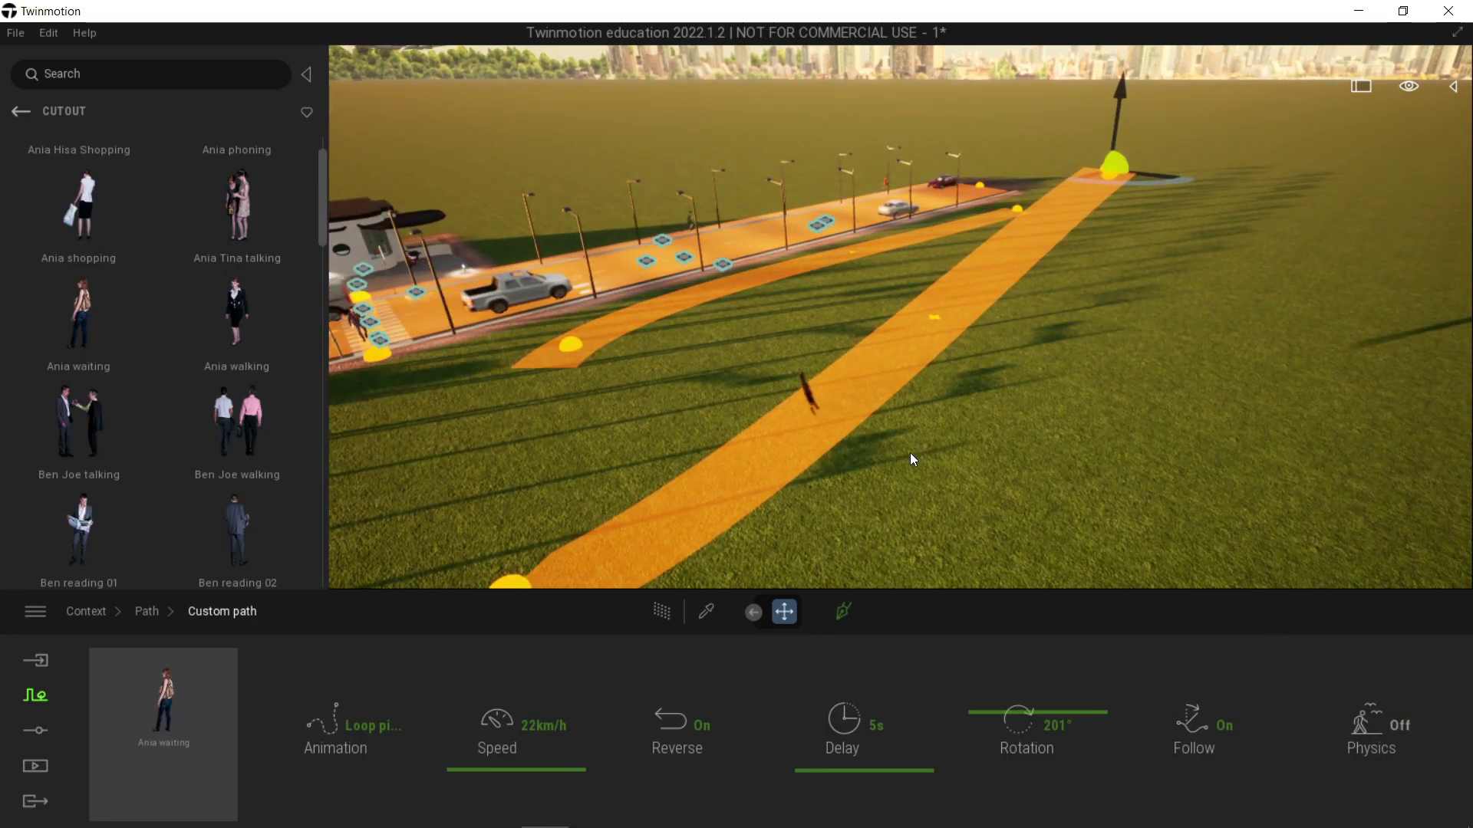
Examine how the cutout character follows the raised custom path with Physics off.
right_drag(910, 452, 984, 604)
key(w)
right_drag(929, 507, 970, 492)
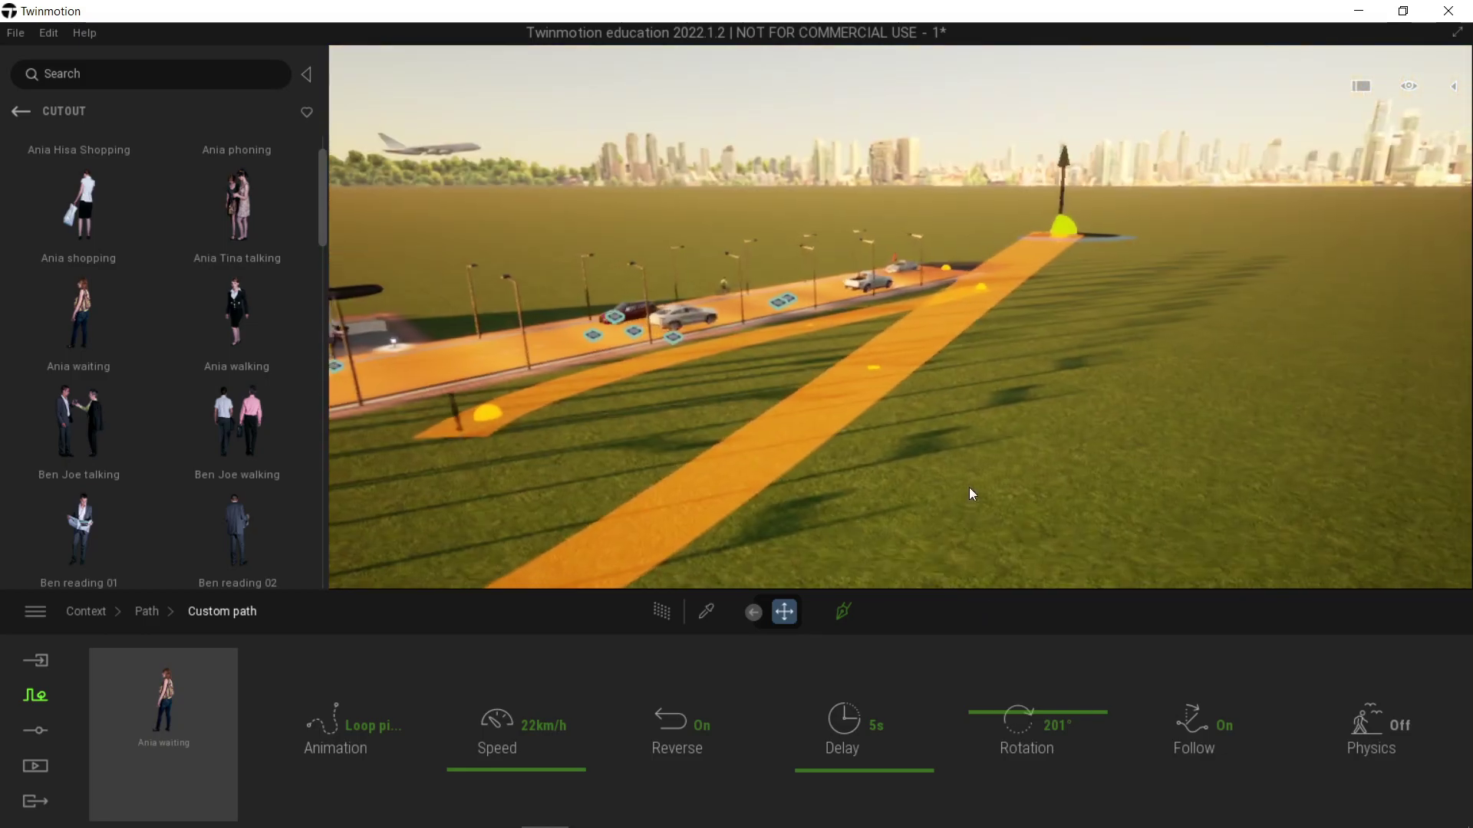
key(a)
key(q)
key(e)
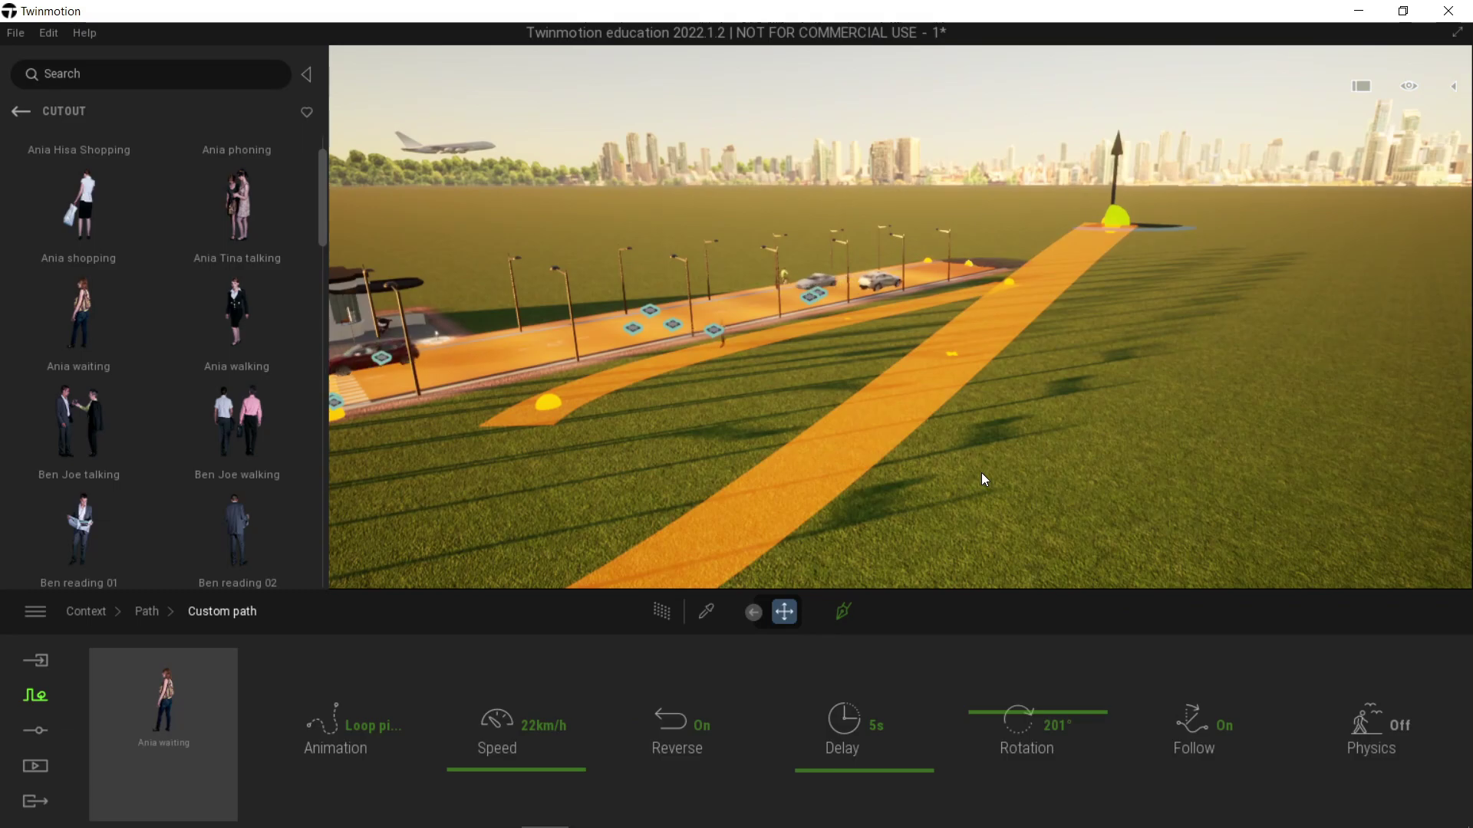
key(a)
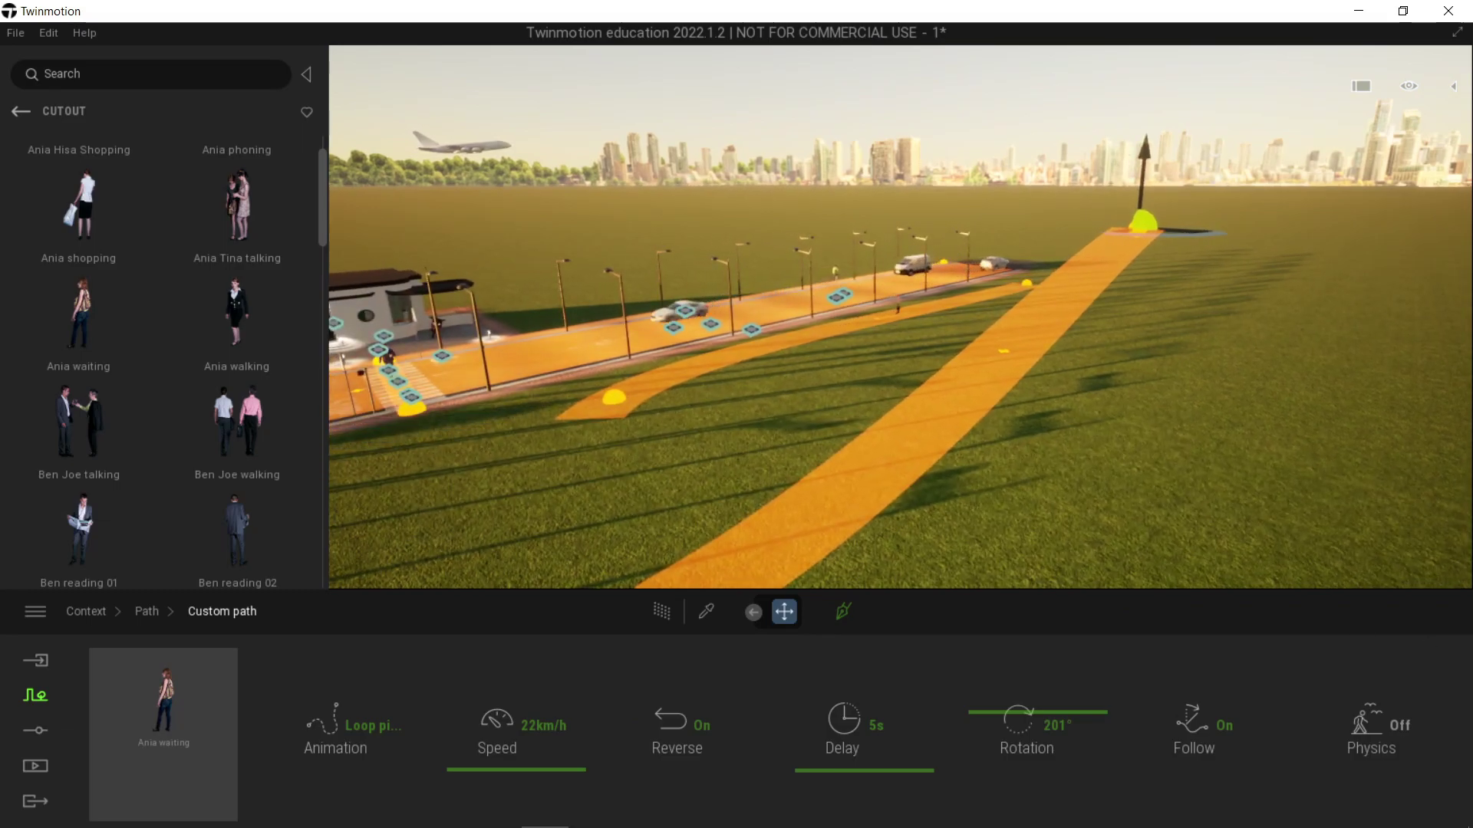
scroll(893, 490, down, 5)
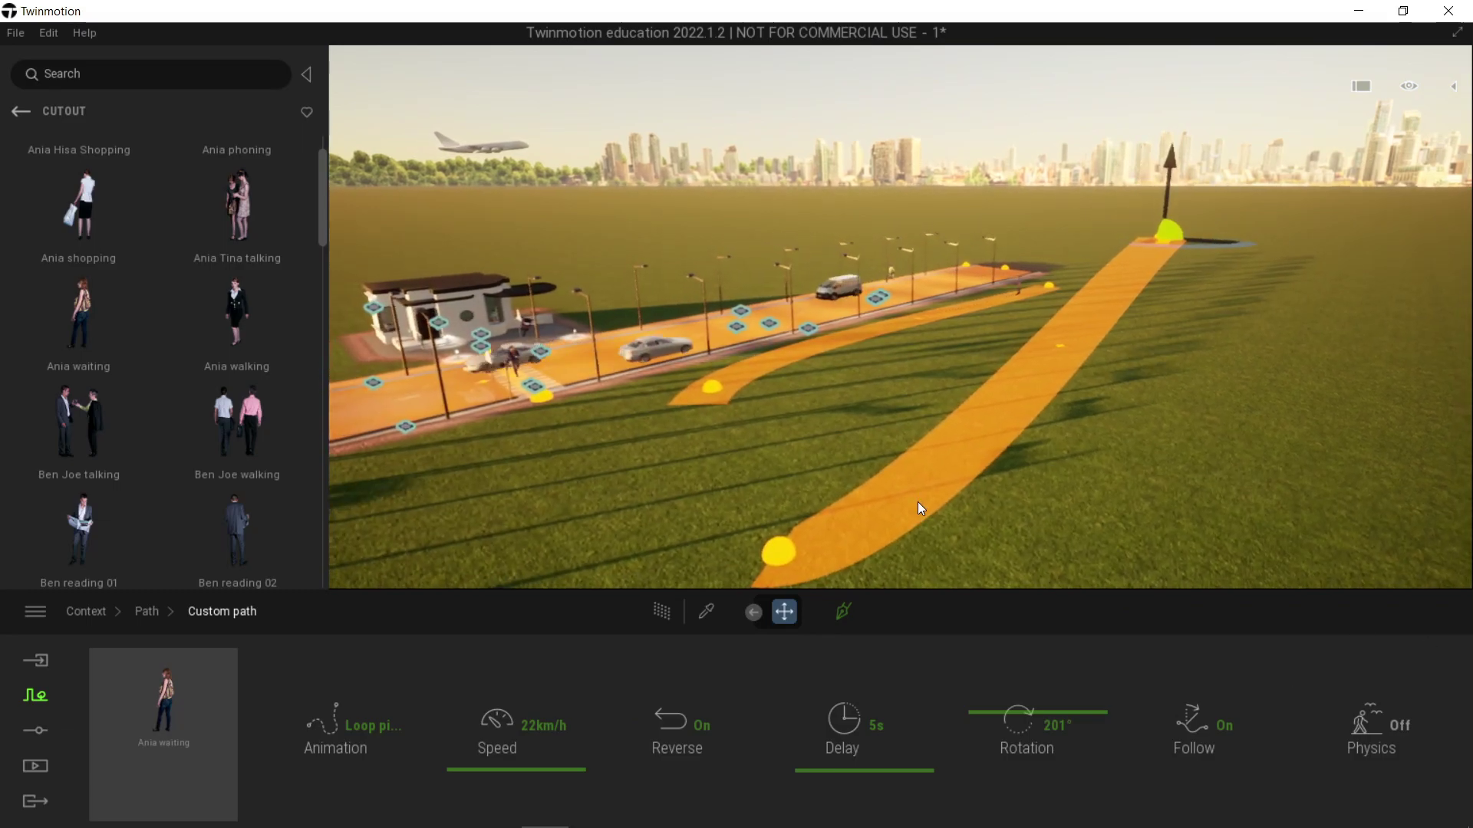
right_drag(925, 488, 923, 491)
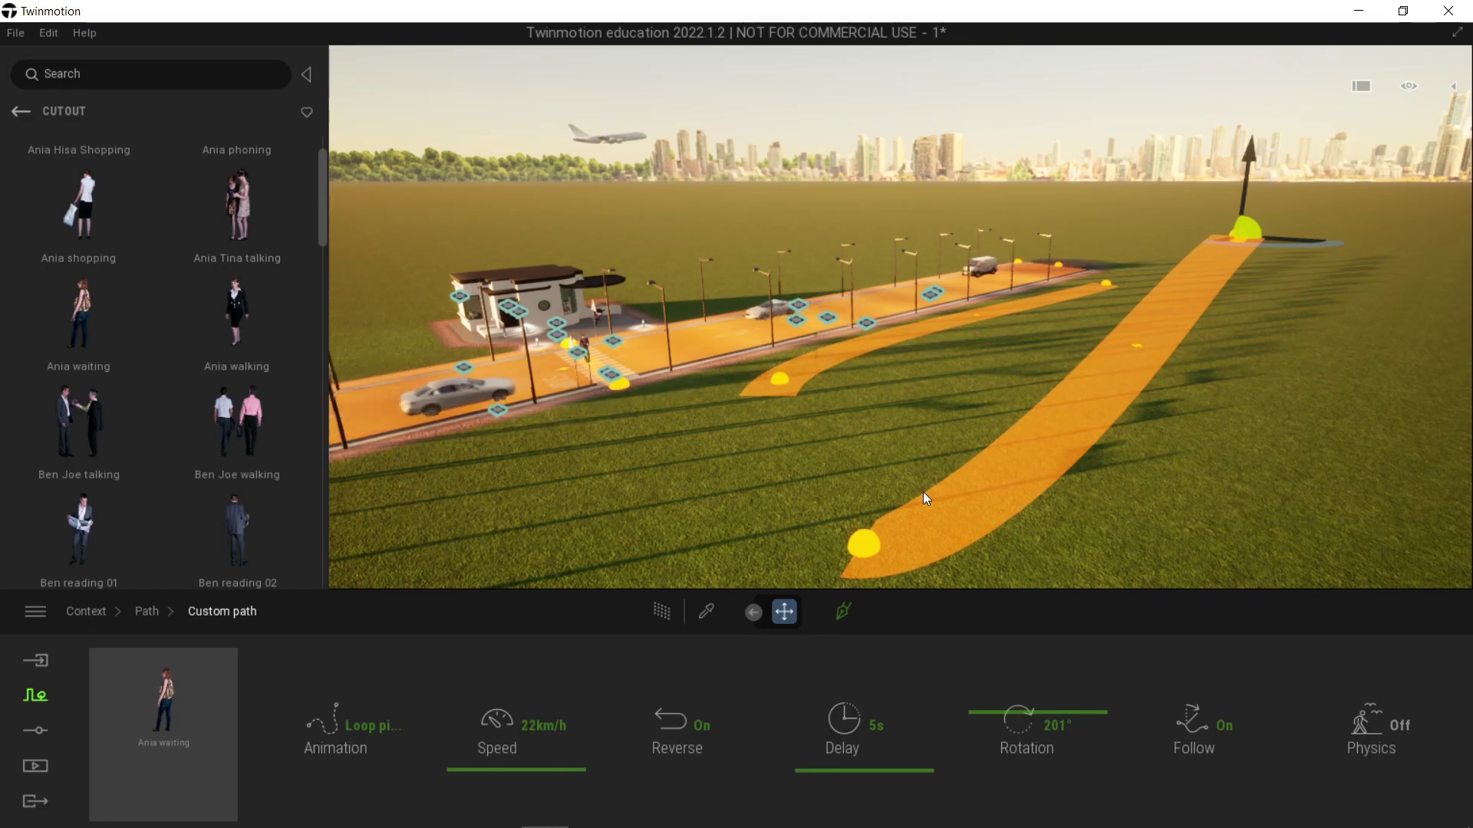
Examine the animated vehicles, cyclists and pedestrians along the road and crossing by the small house, with the airplane in the background.
key(a)
key(w)
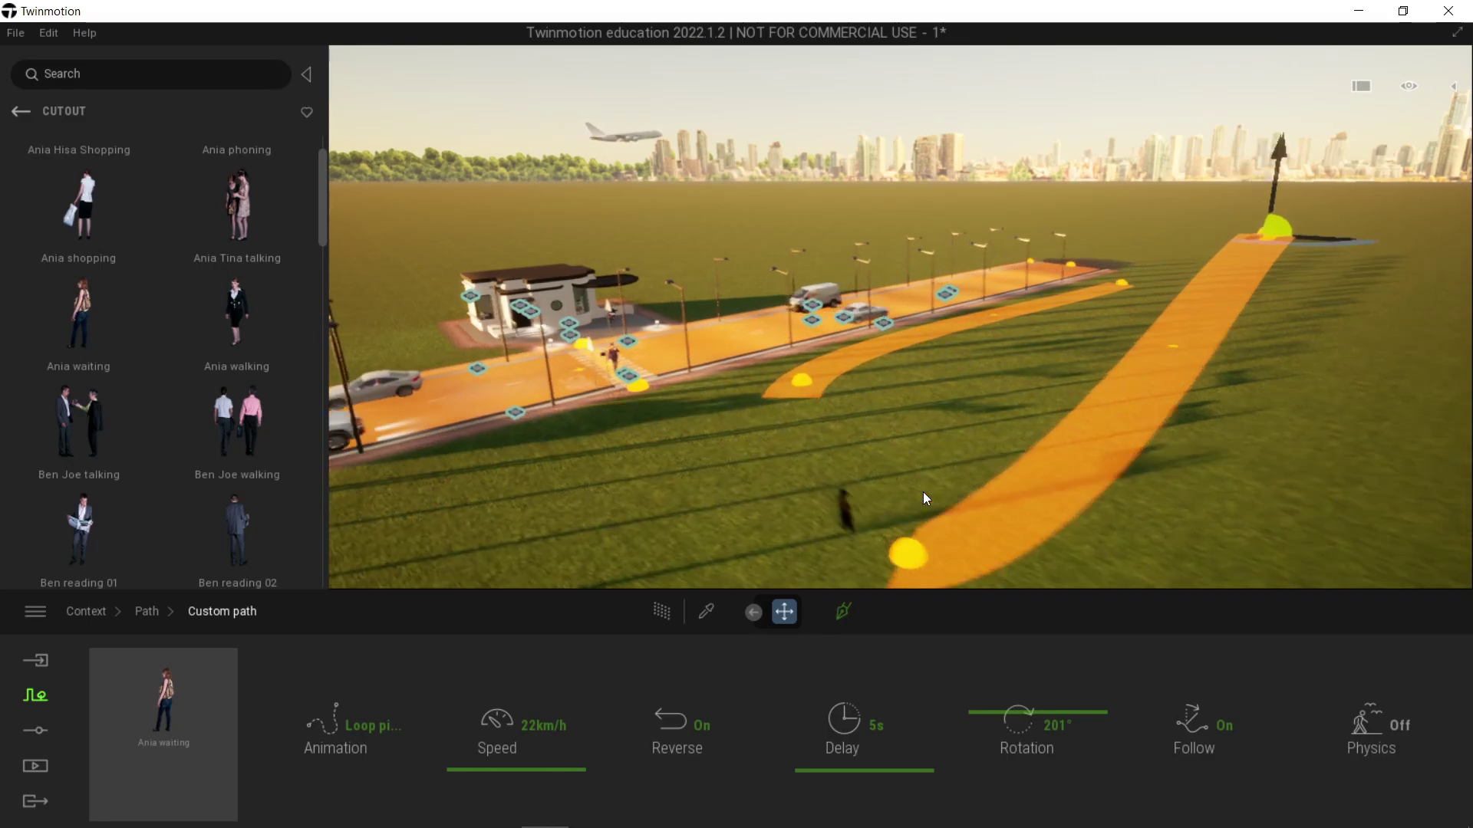
key(Left)
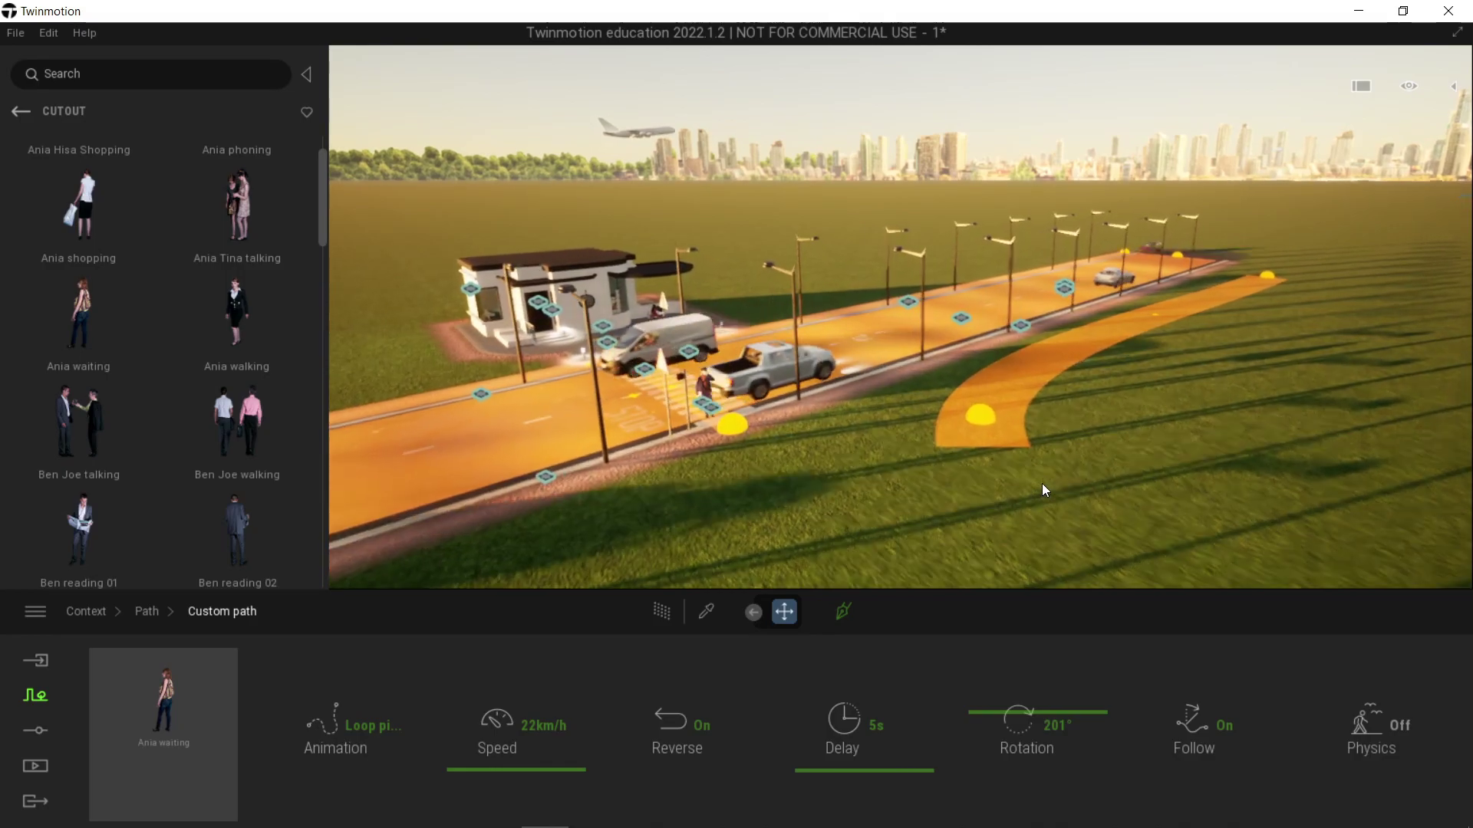
right_drag(1042, 483, 982, 406)
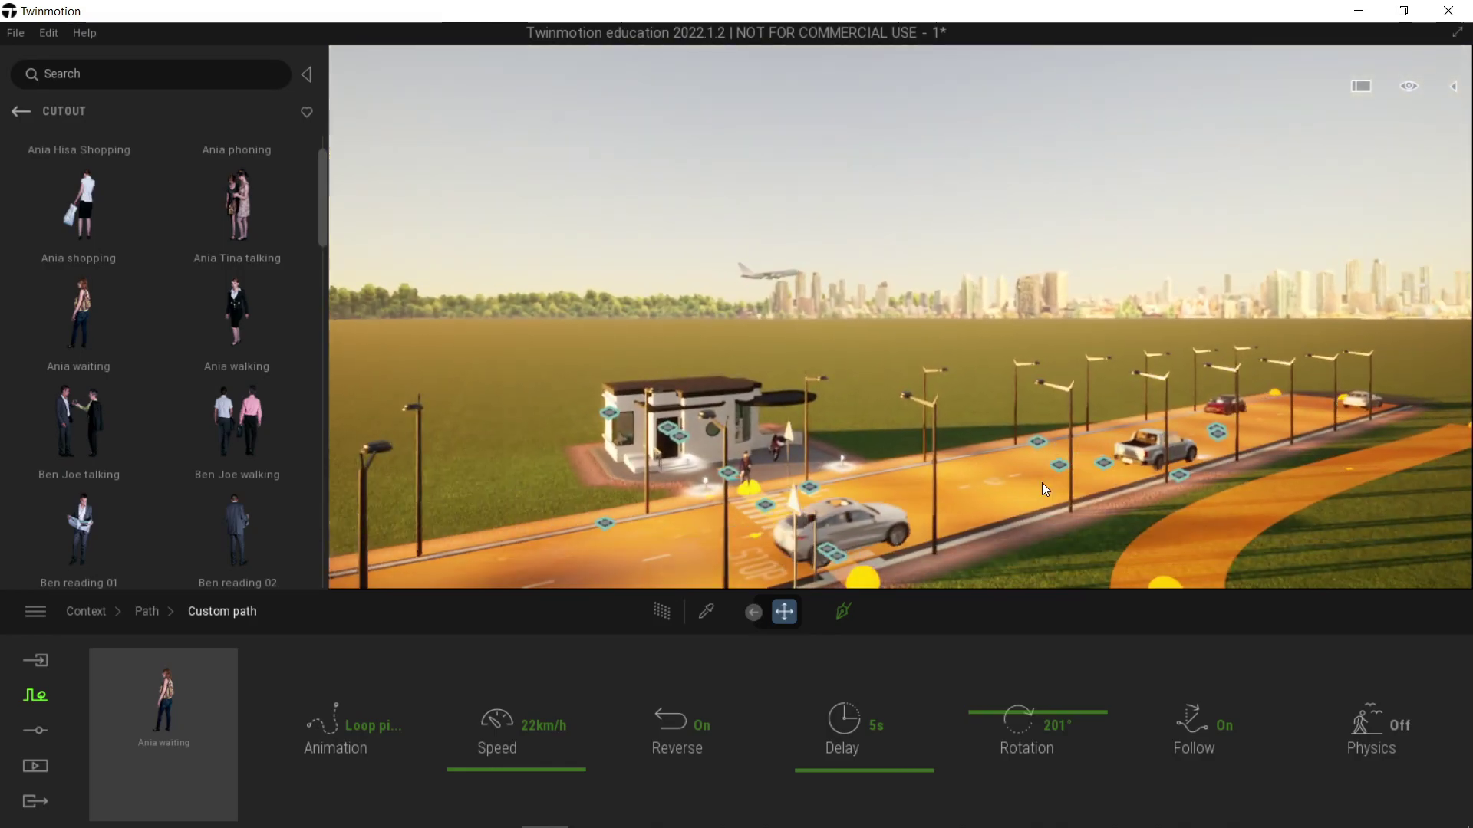
key(a)
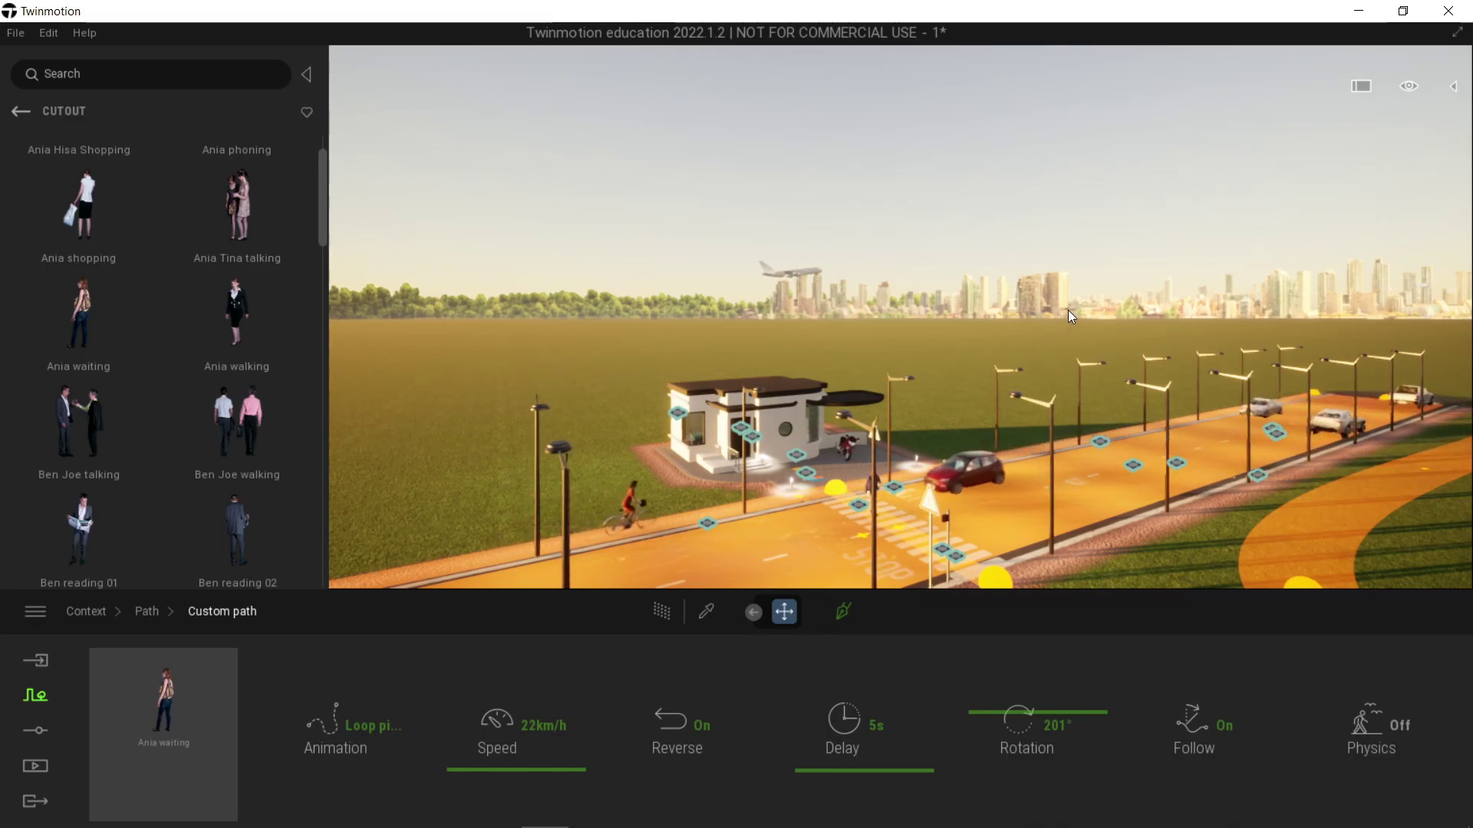
key(Left)
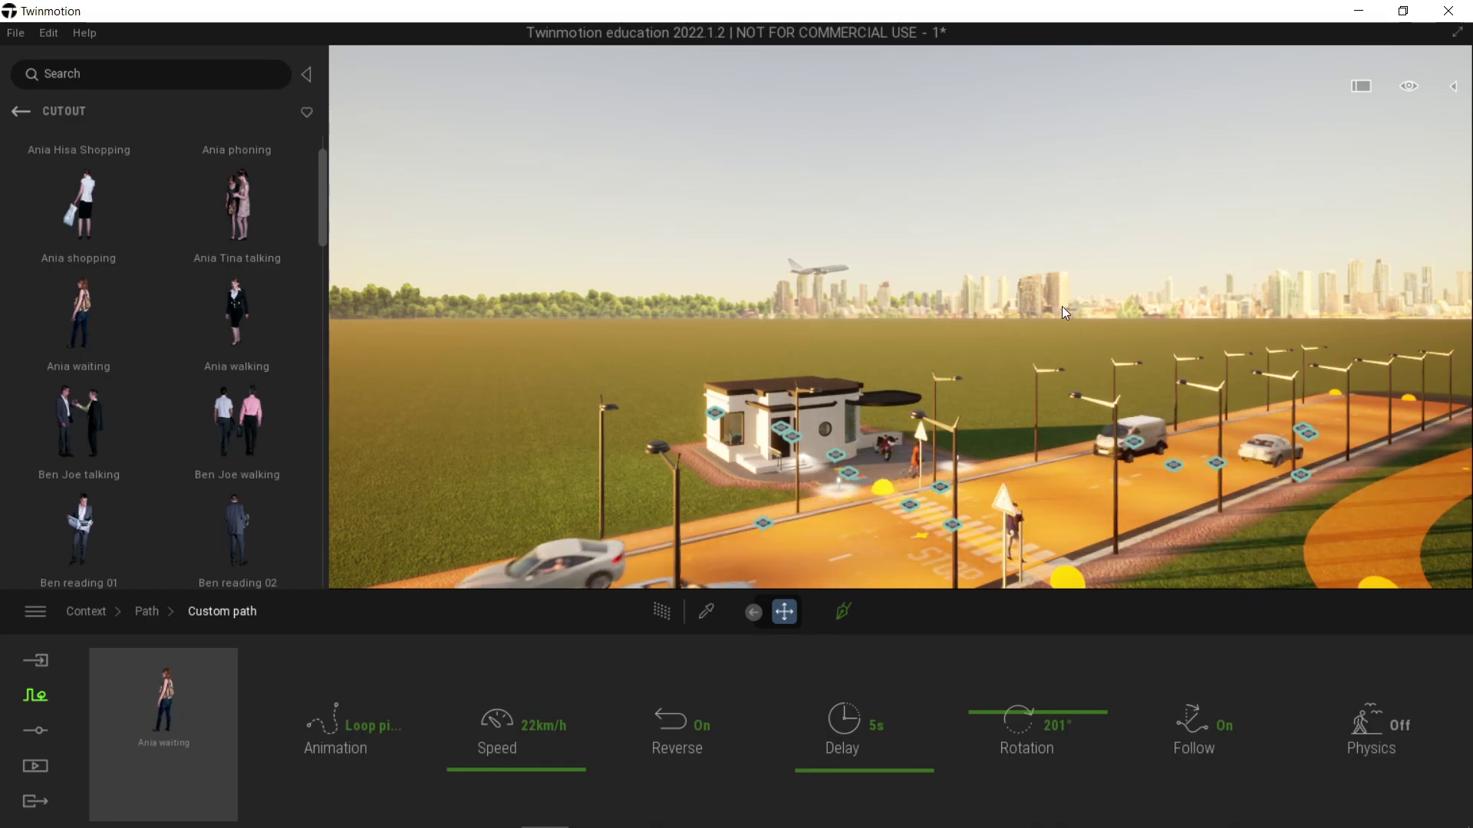
key(a)
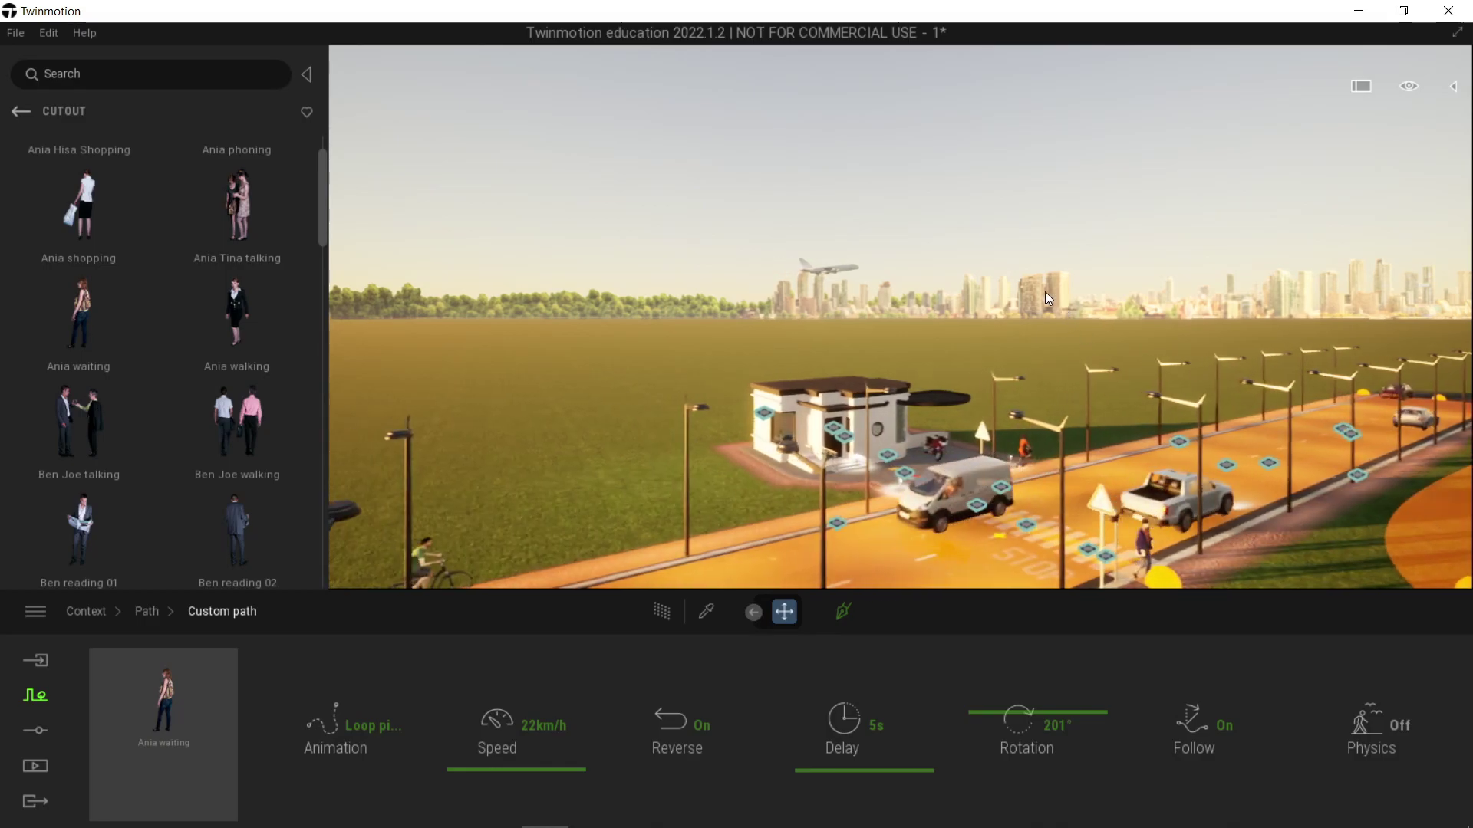
mouse_move(1038, 287)
right_down()
mouse_move(981, 255)
mouse_move(1036, 297)
right_up()
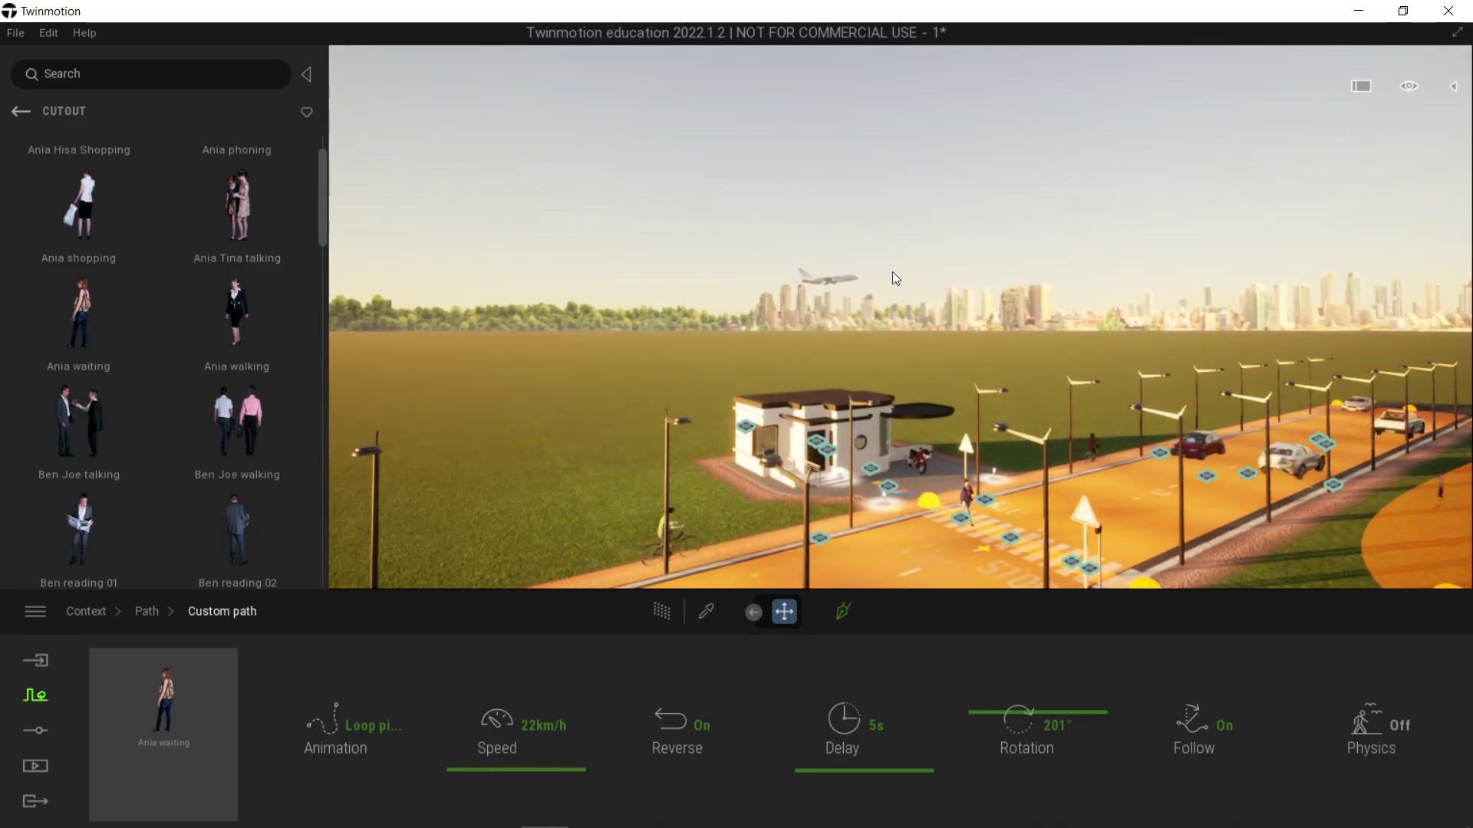
Select the custom path that the airplane flies along in front of the city skyline.
click(839, 279)
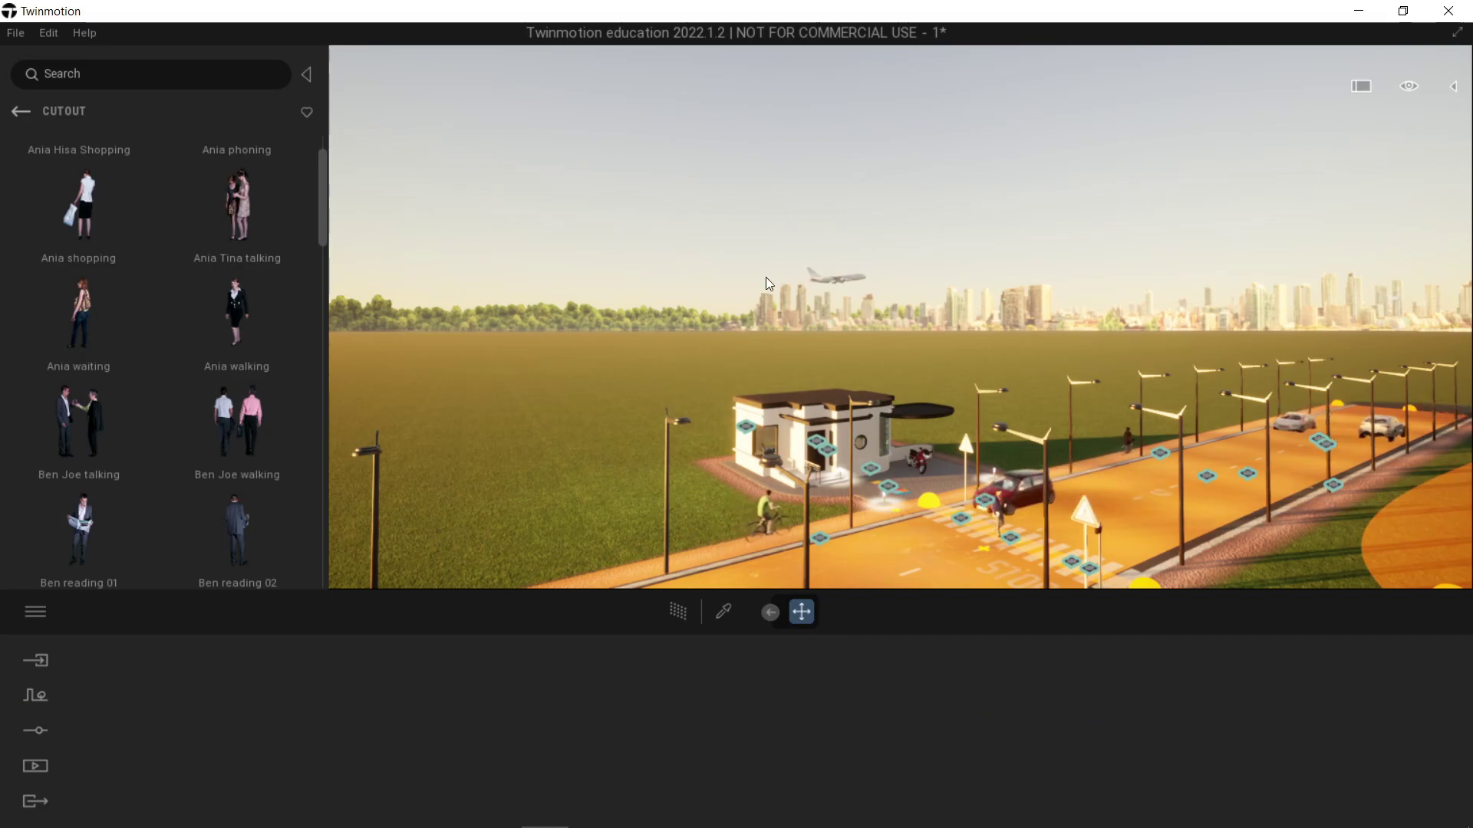
key(w)
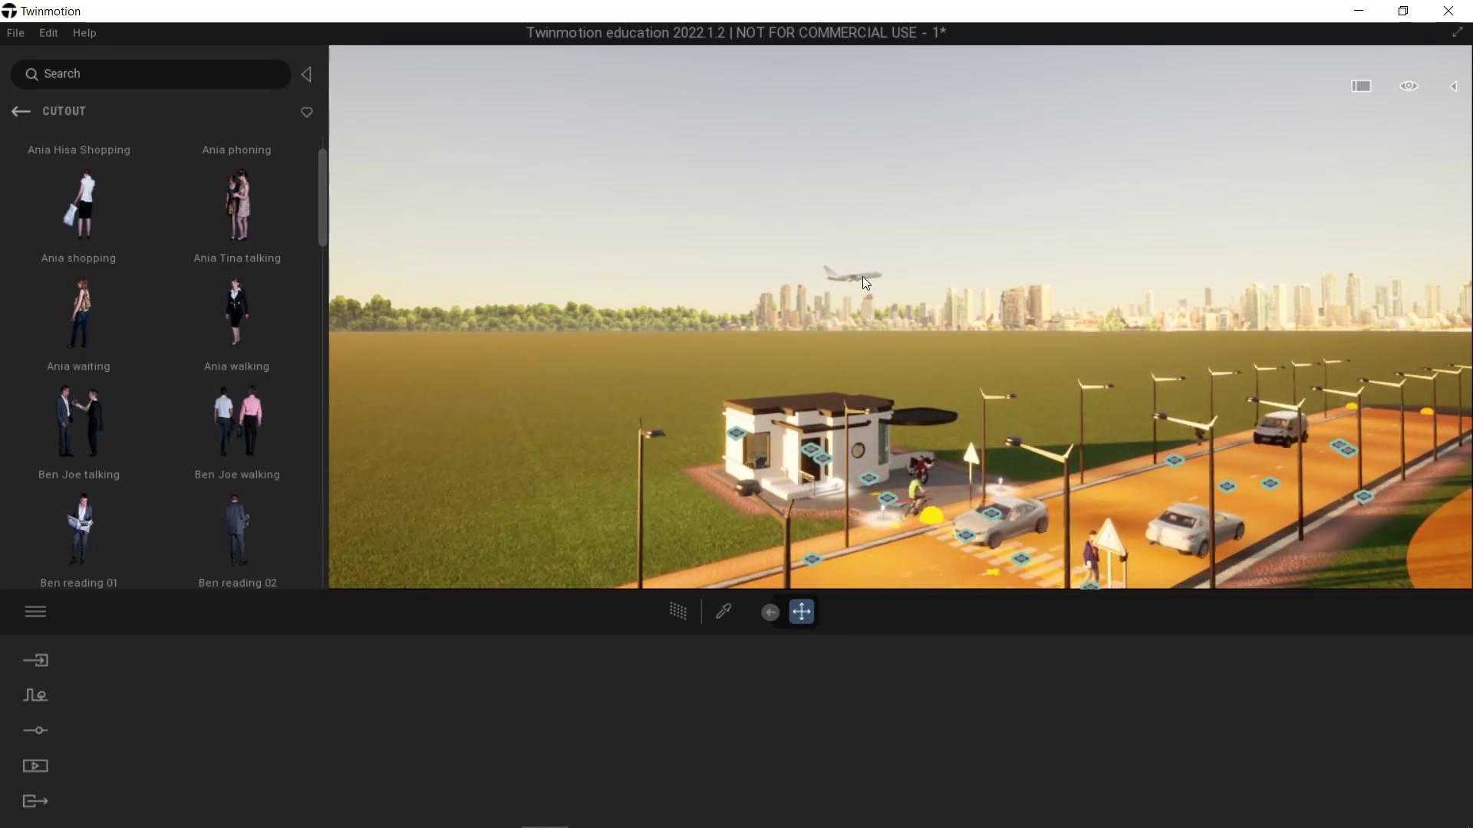
scroll(862, 276, up, 5)
right_drag(887, 273, 919, 287)
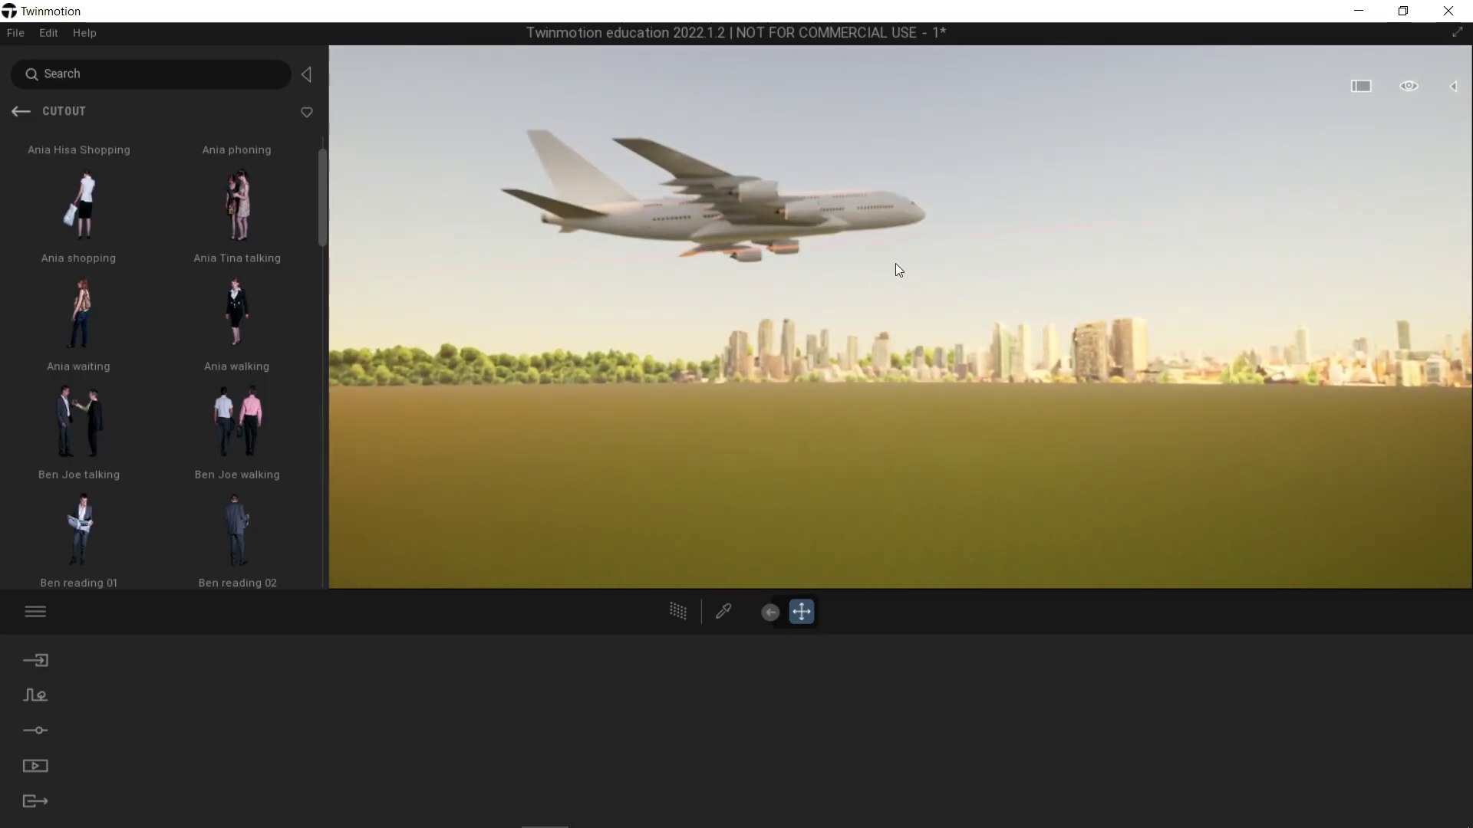
scroll(999, 304, up, 3)
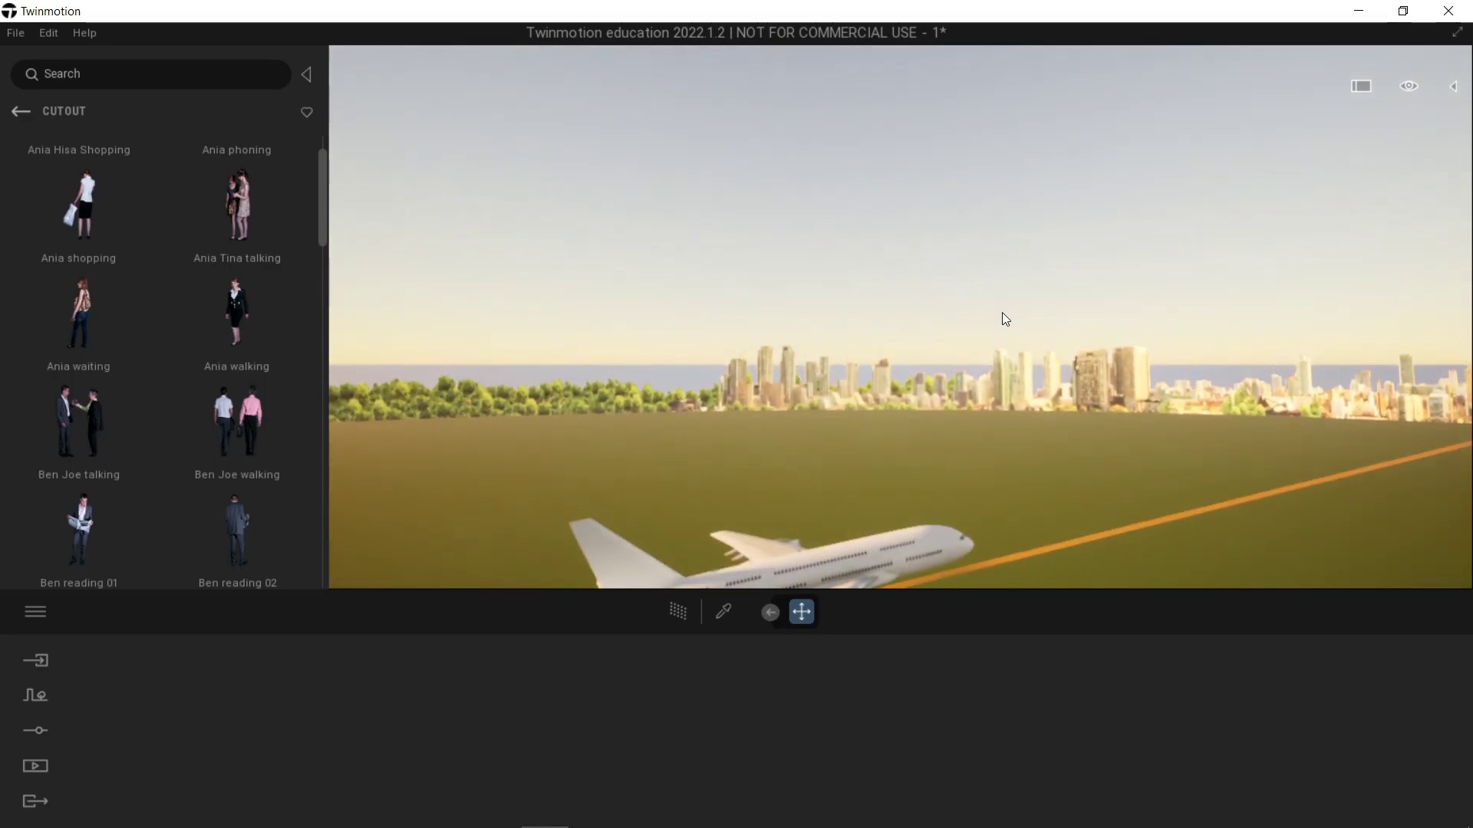
right_drag(1027, 330, 1033, 311)
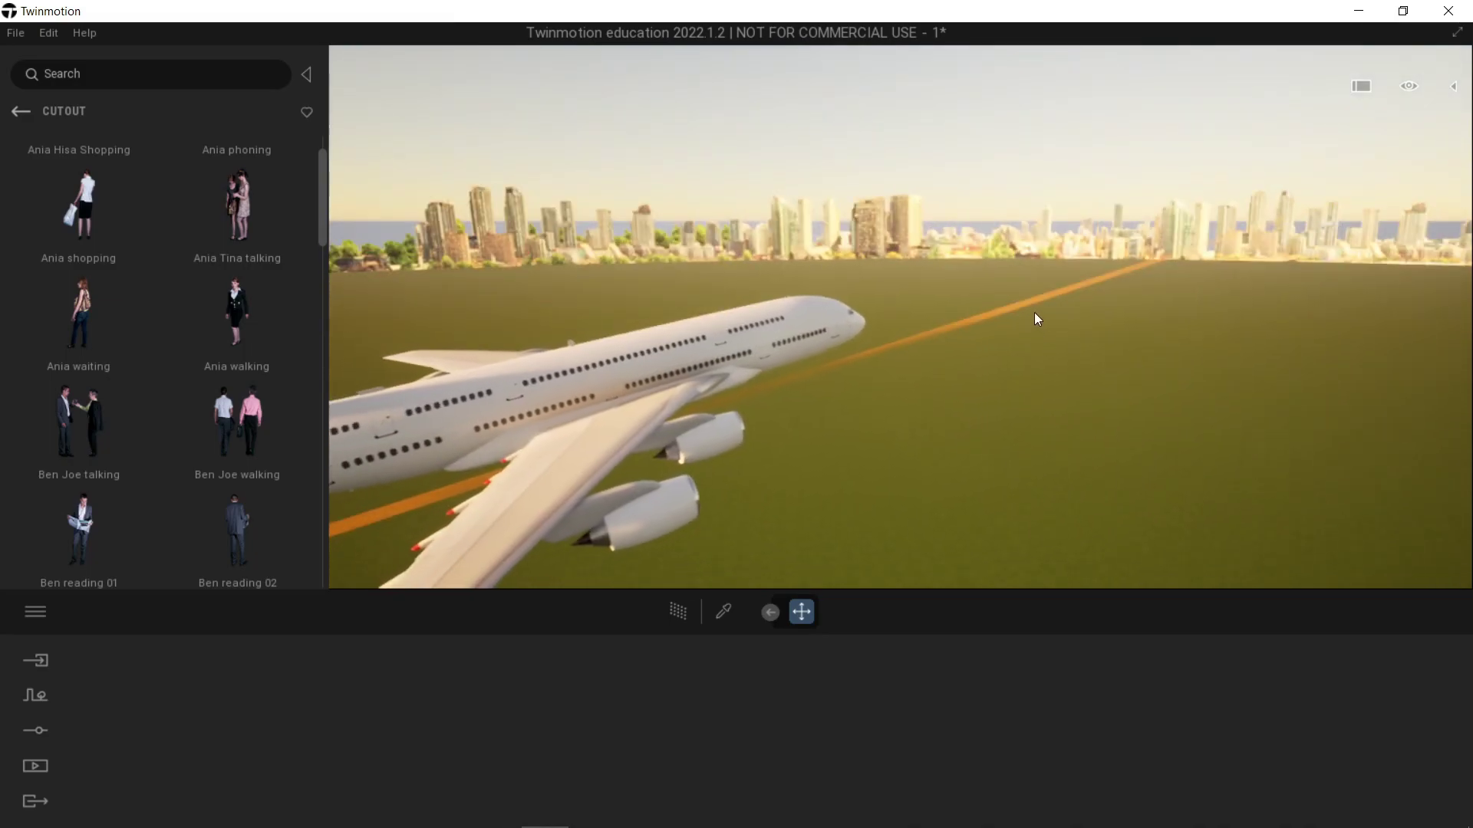
click(1033, 304)
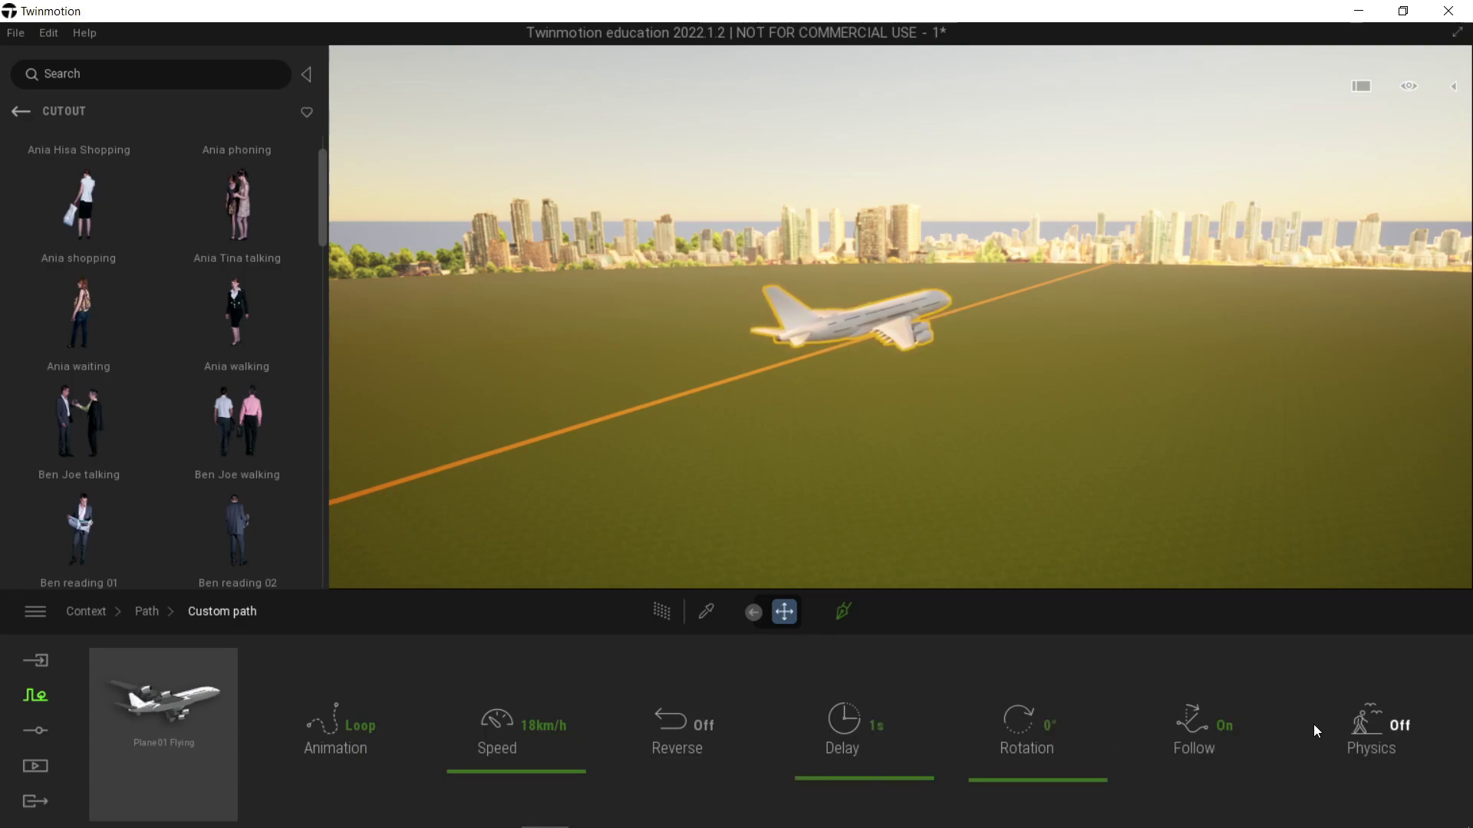
Set the airplane path's speed to 87 km/h and deselect the path.
key(d)
right_drag(1039, 400, 853, 465)
key(d)
key(a)
key(s)
key(a)
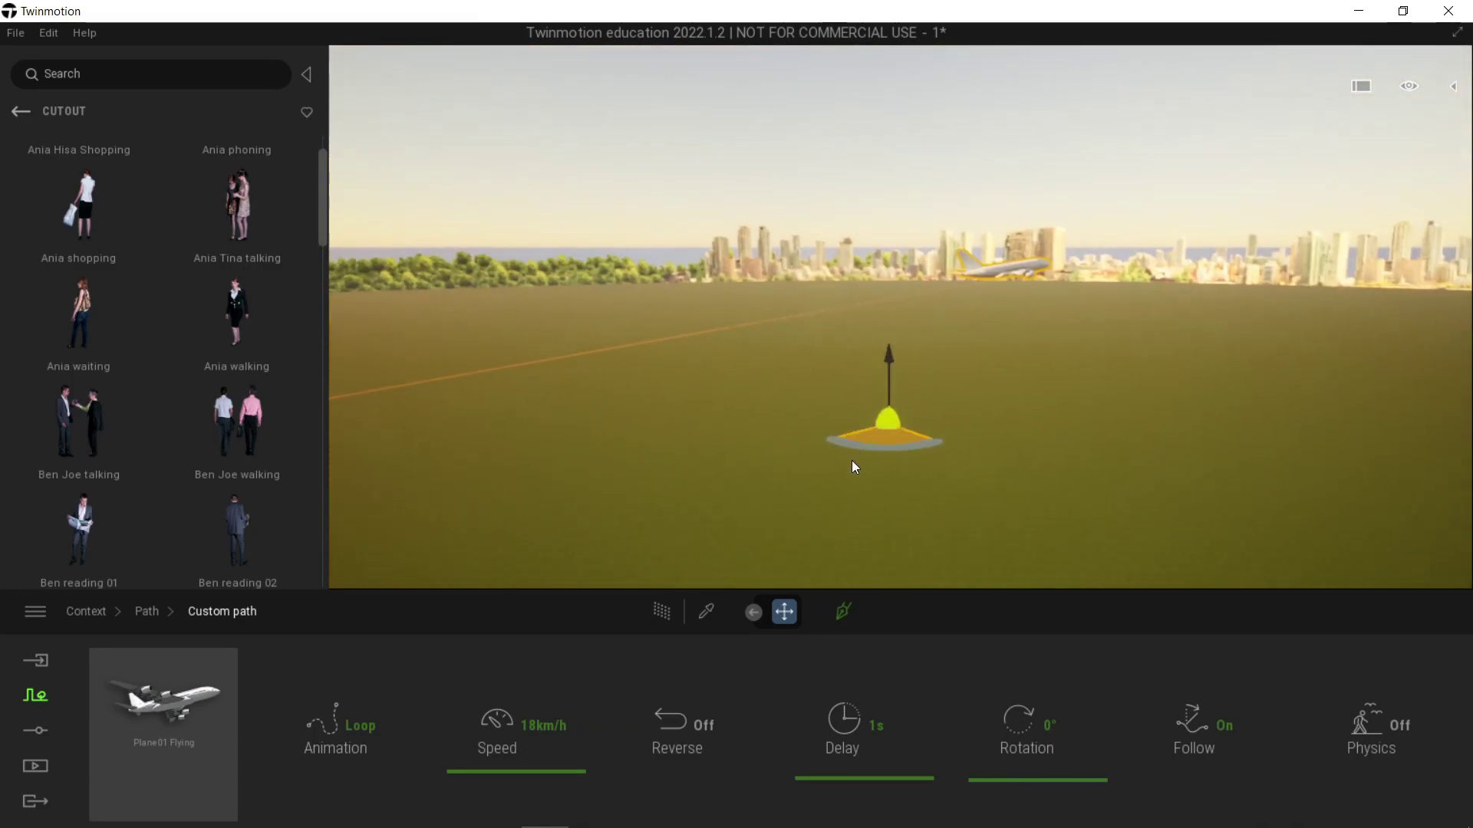
click(675, 721)
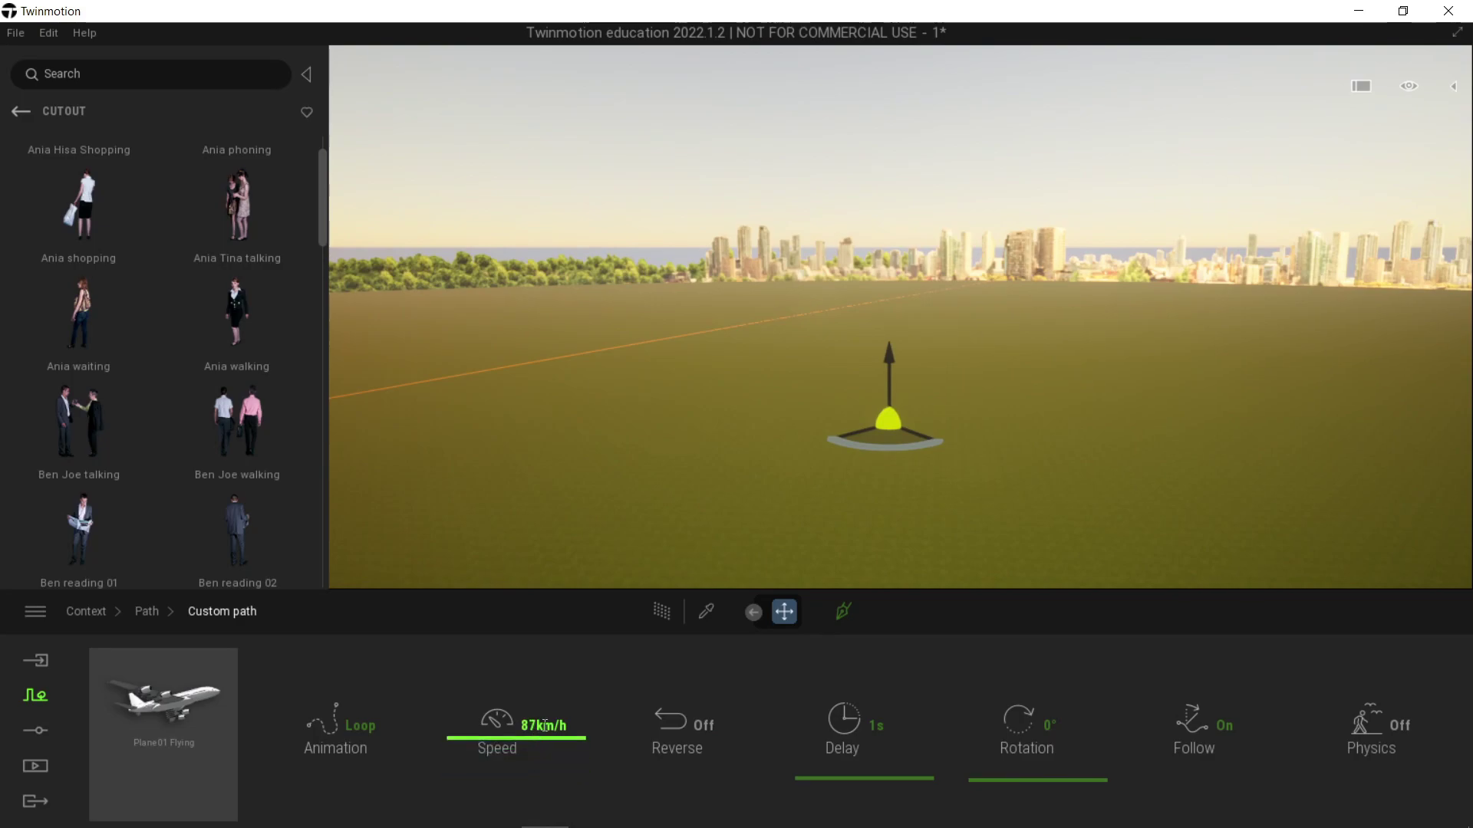
key(s)
right_drag(828, 535, 1061, 467)
click(1059, 461)
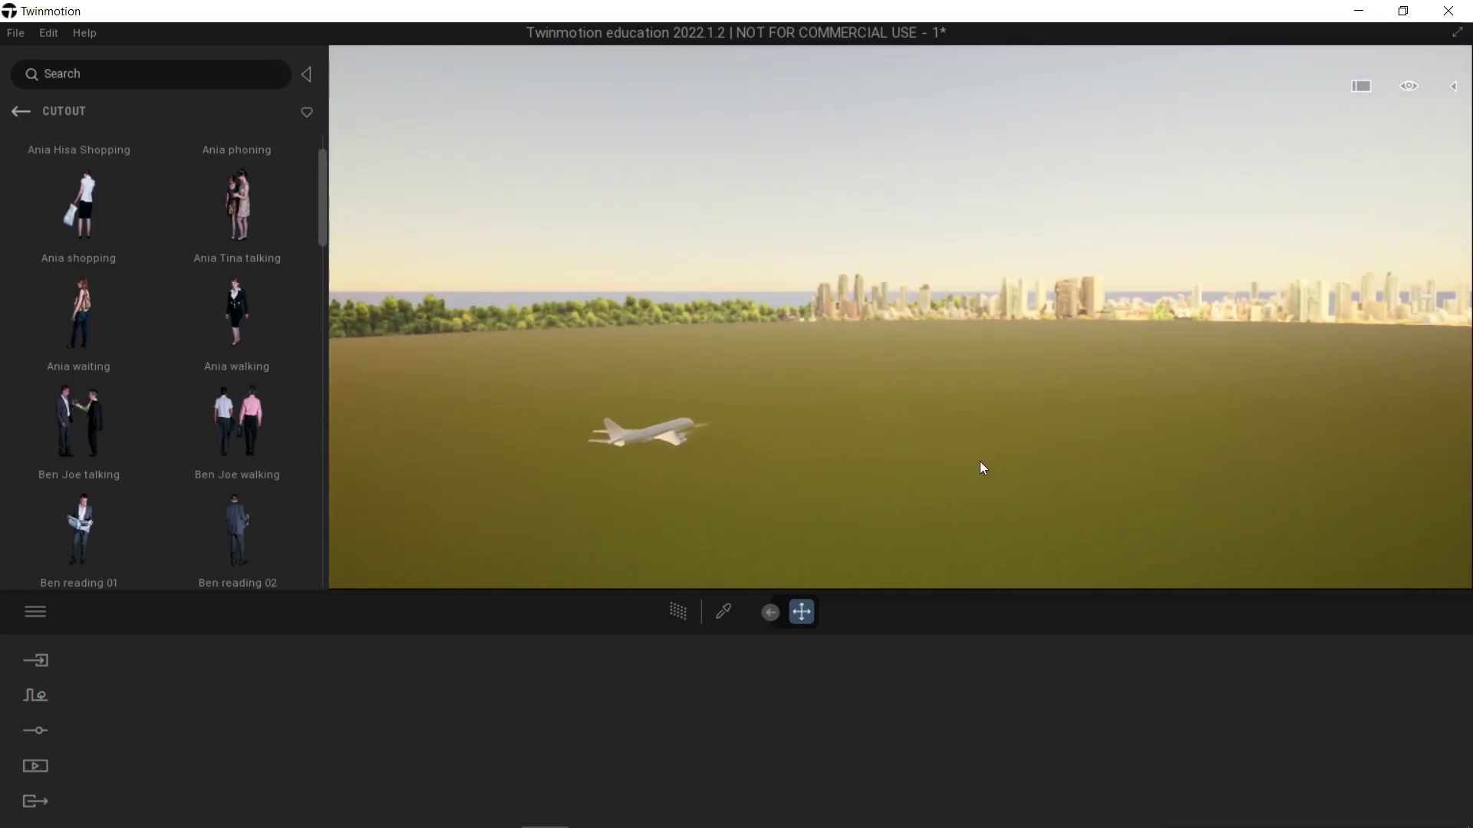
Examine the airplane's flight across the horizon at its new speed.
drag(983, 468, 741, 358)
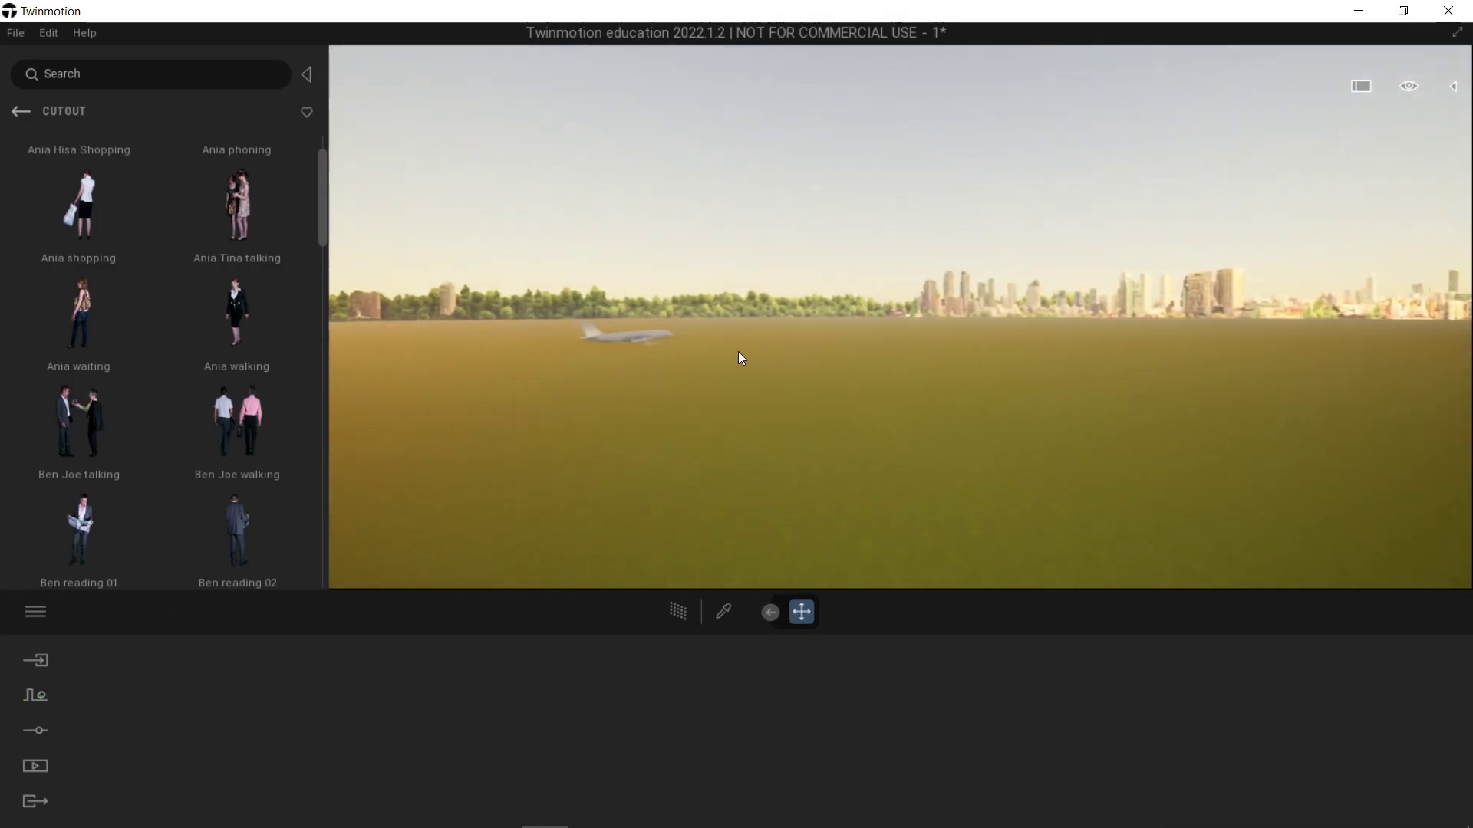
right_drag(830, 369, 944, 341)
right_drag(858, 376, 878, 374)
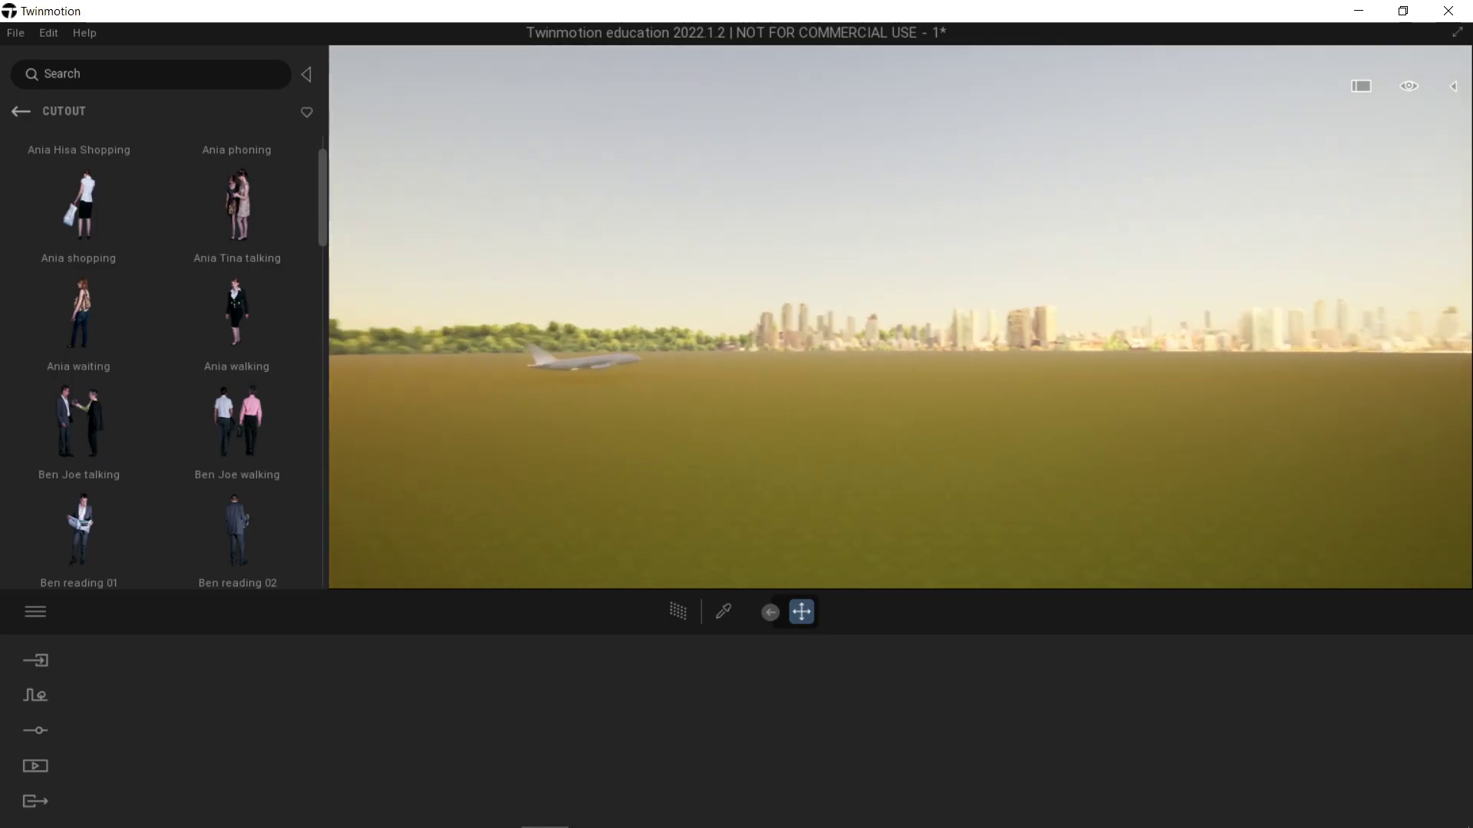
drag(882, 379, 859, 376)
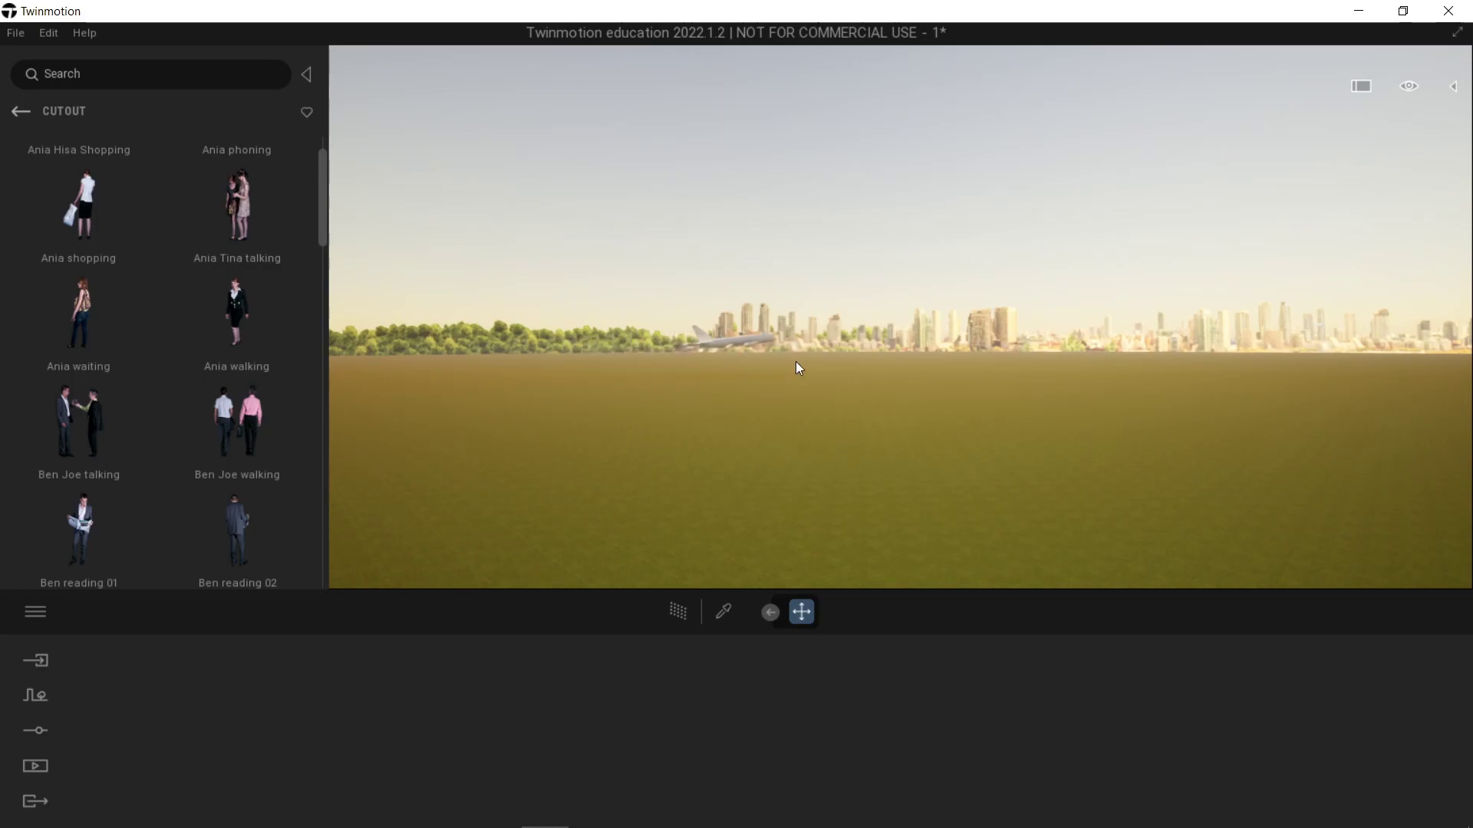
drag(794, 362, 859, 366)
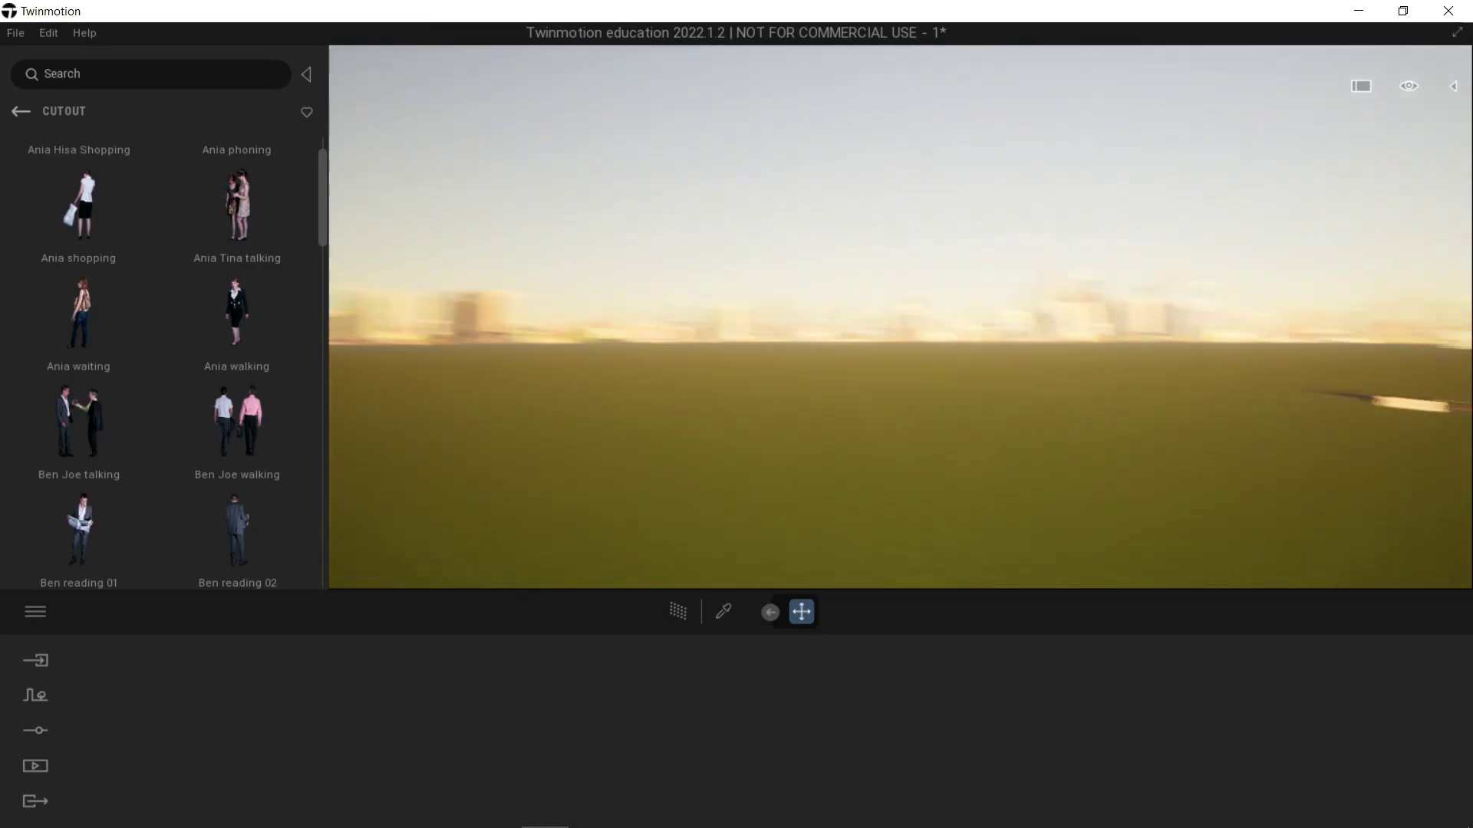
Examine the complete road animation around the small house and crossing, with the airplane flying behind it.
mouse_move(795, 361)
right_down()
mouse_move(826, 375)
mouse_move(803, 376)
right_up()
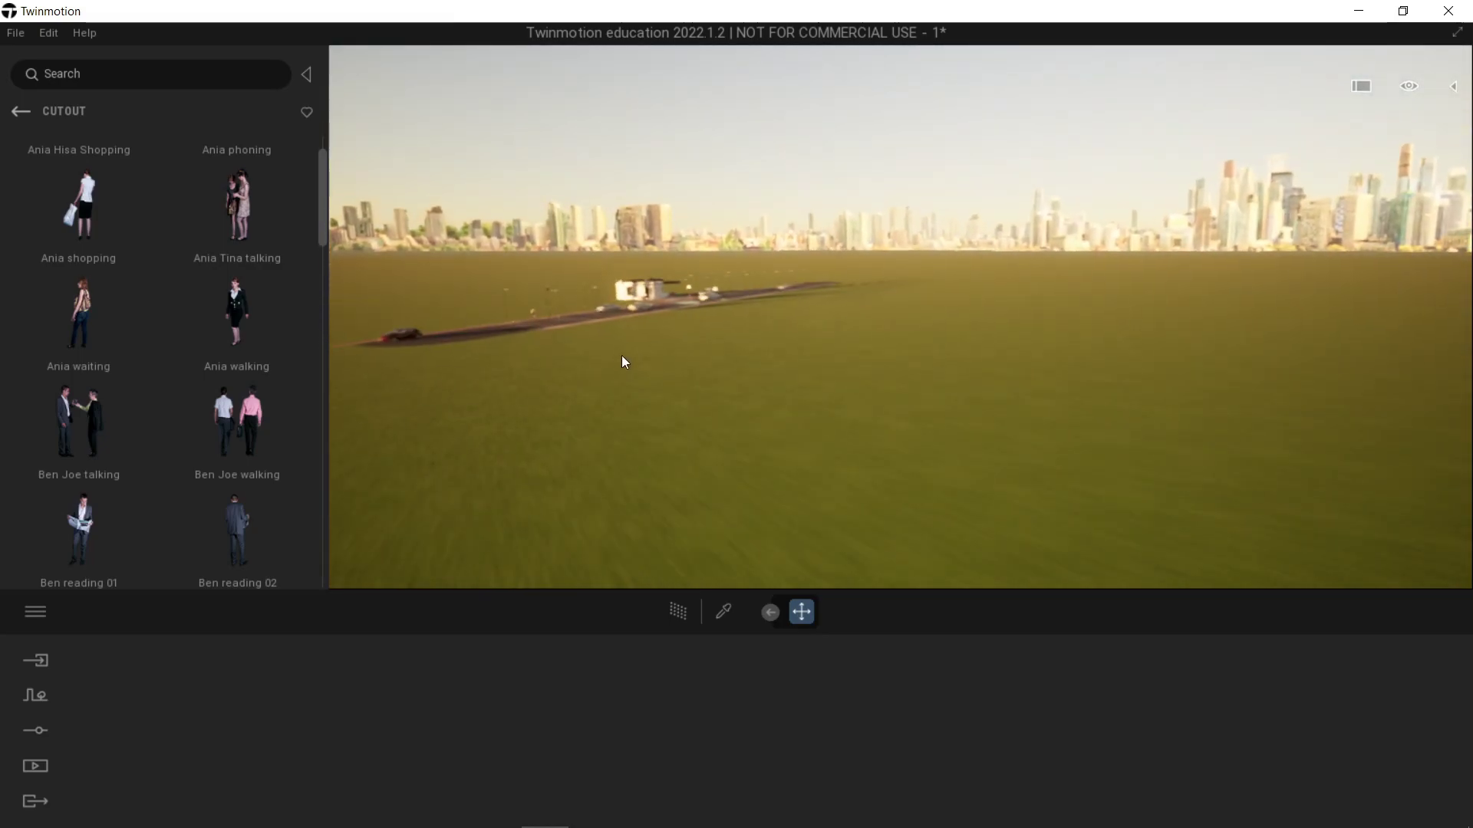
middle_drag(623, 359, 678, 394)
right_drag(678, 394, 659, 370)
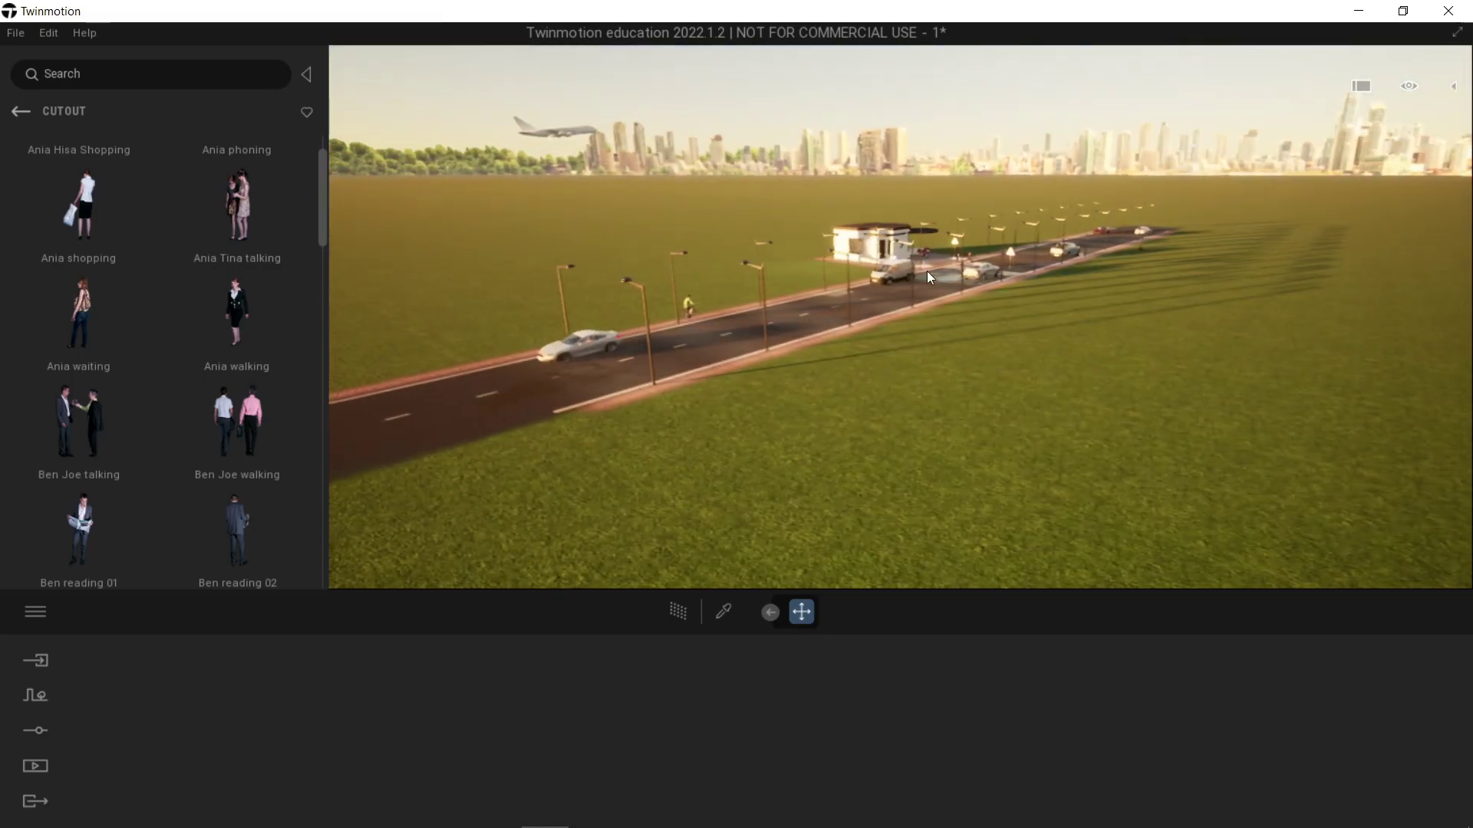
scroll(974, 247, up, 6)
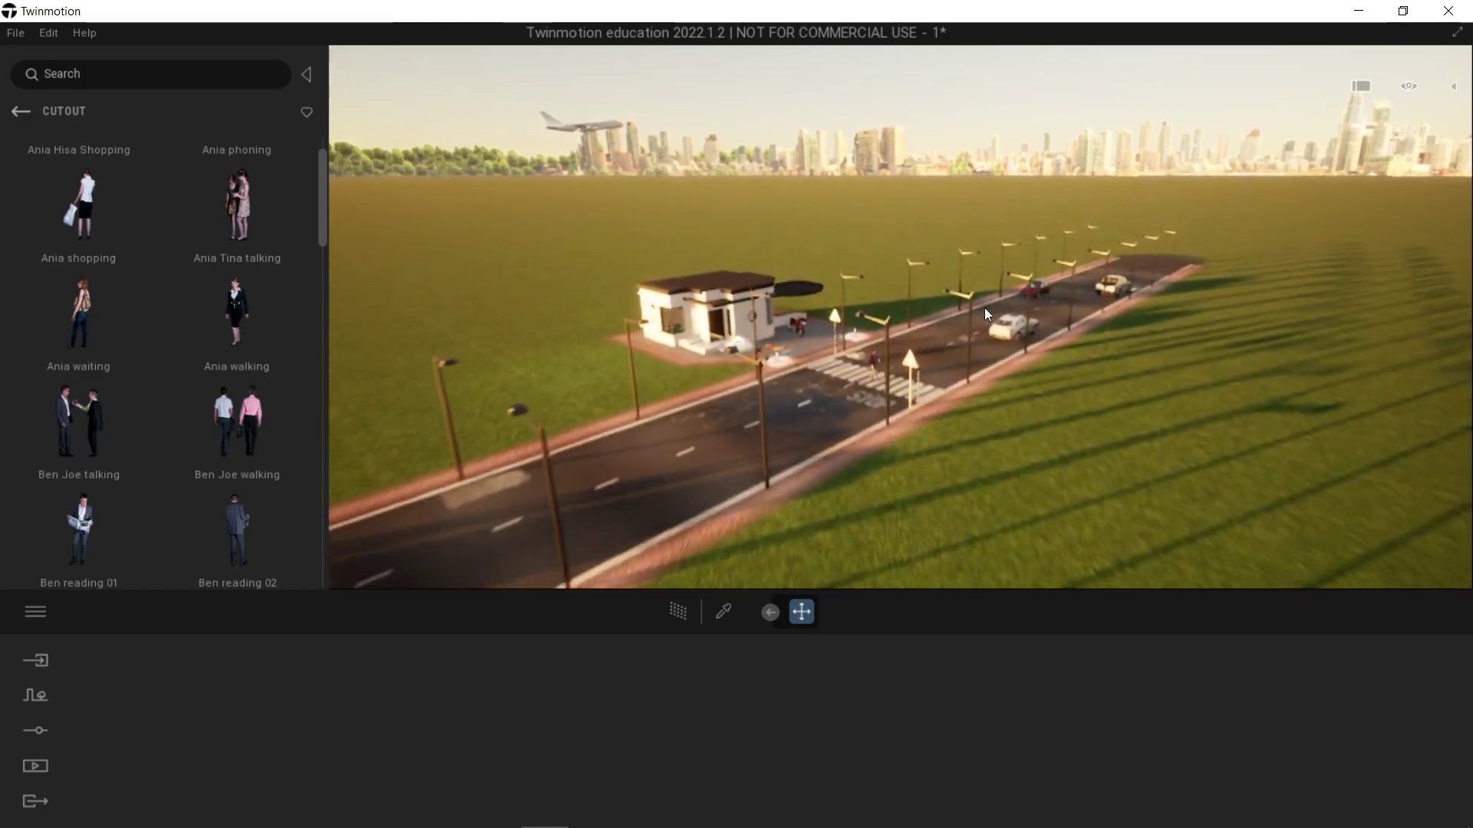
right_drag(985, 308, 902, 277)
scroll(988, 330, up, 4)
scroll(1026, 369, up, 2)
click(973, 332)
key(w)
key(s)
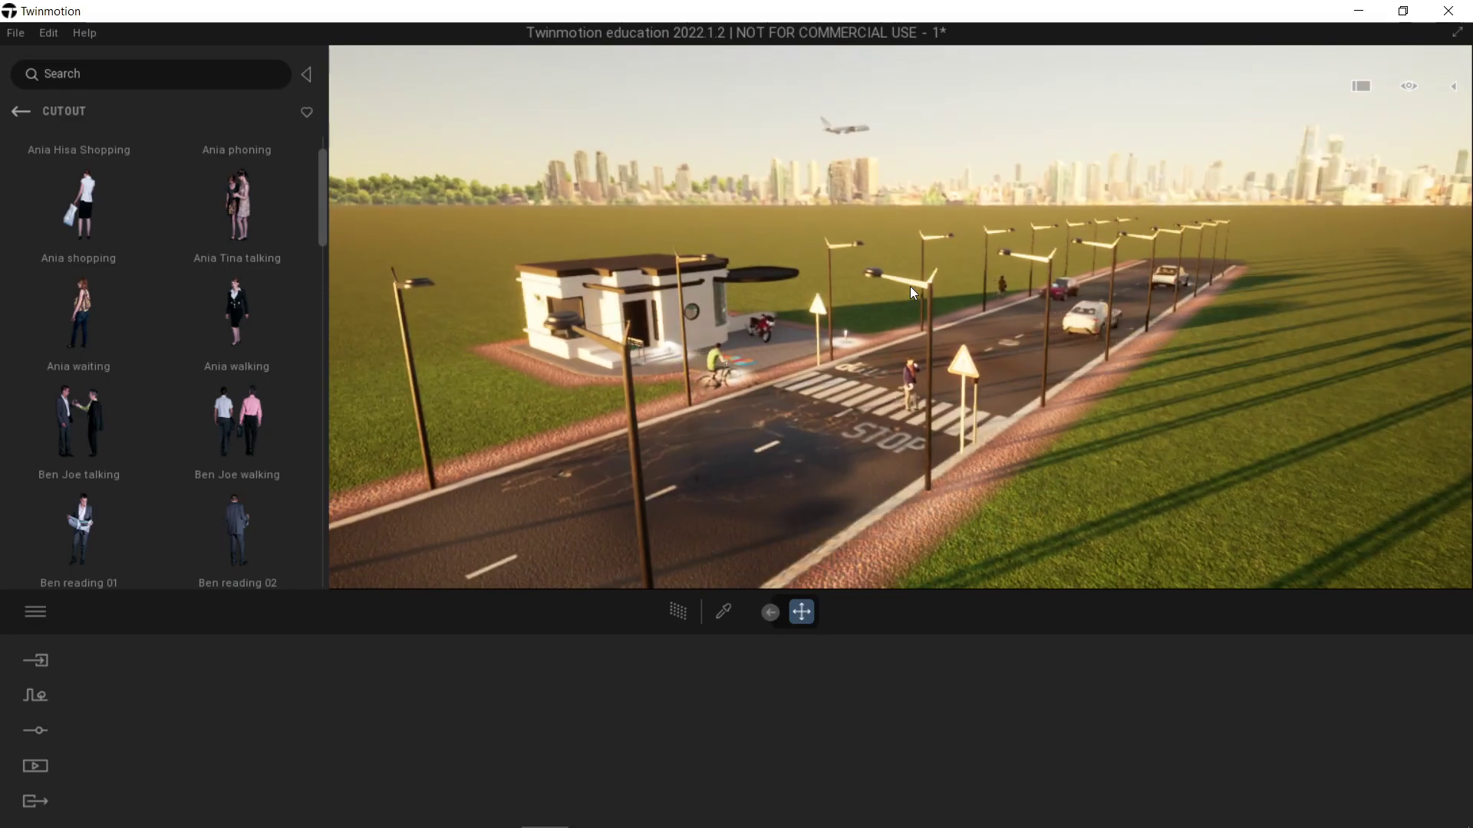